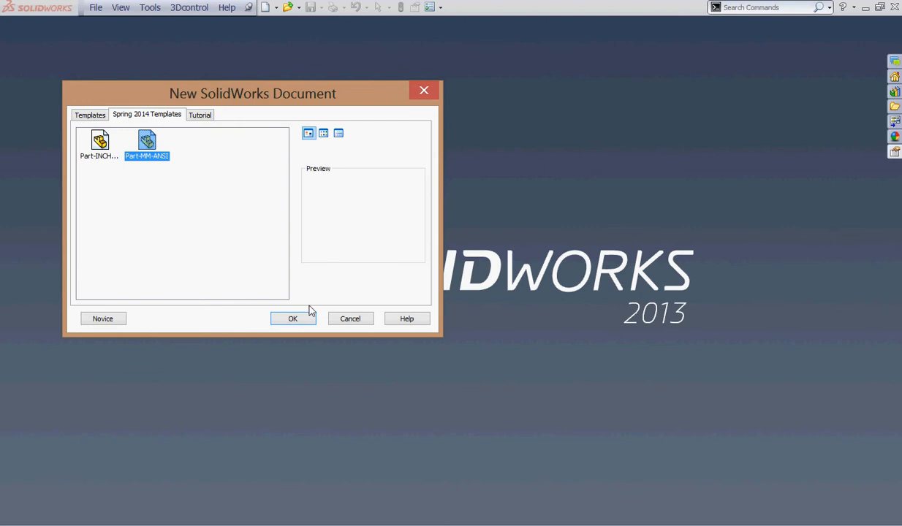
- Create a new part from the Part-MM-ANSI template
{"action": "left_click", "coordinate": [289, 320]}
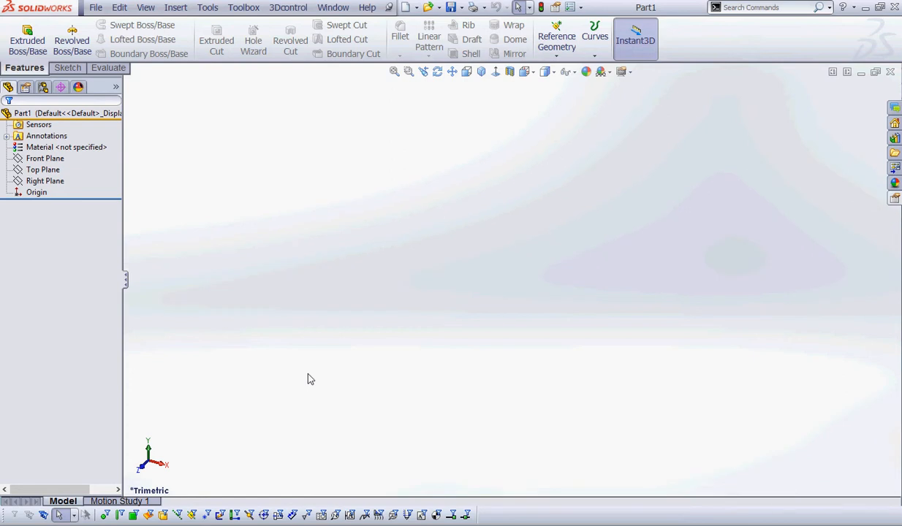
{"action": "key", "text": "ctrl+2"}
{"action": "left_click_drag", "start_coordinate": [846, 522], "coordinate": [780, 525]}
{"action": "mouse_move", "coordinate": [831, 417]}
{"action": "left_mouse_down"}
{"action": "mouse_move", "coordinate": [811, 512]}
{"action": "mouse_move", "coordinate": [843, 509]}
{"action": "left_mouse_up"}
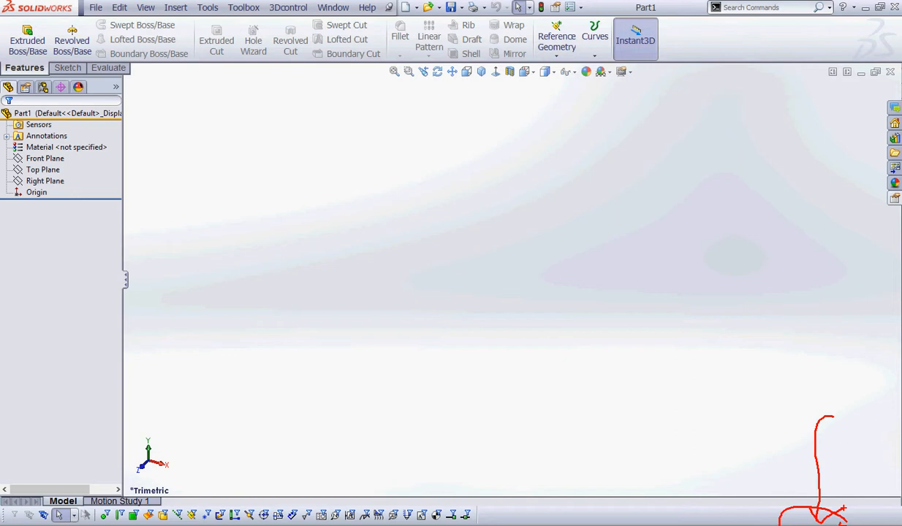
{"action": "key", "text": "Escape"}
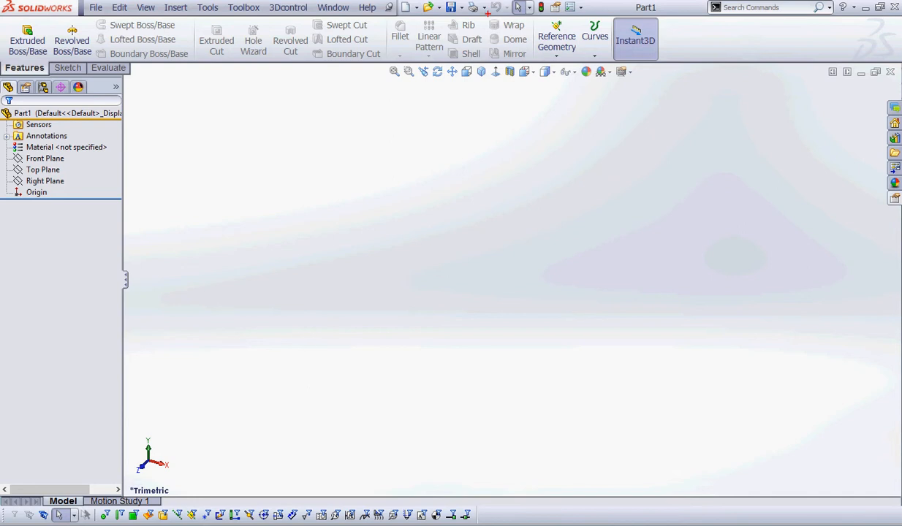
{"action": "mouse_move", "coordinate": [439, 16]}
{"action": "left_mouse_down"}
{"action": "mouse_move", "coordinate": [447, 2]}
{"action": "mouse_move", "coordinate": [424, 14]}
{"action": "mouse_move", "coordinate": [406, 93]}
{"action": "left_mouse_up"}
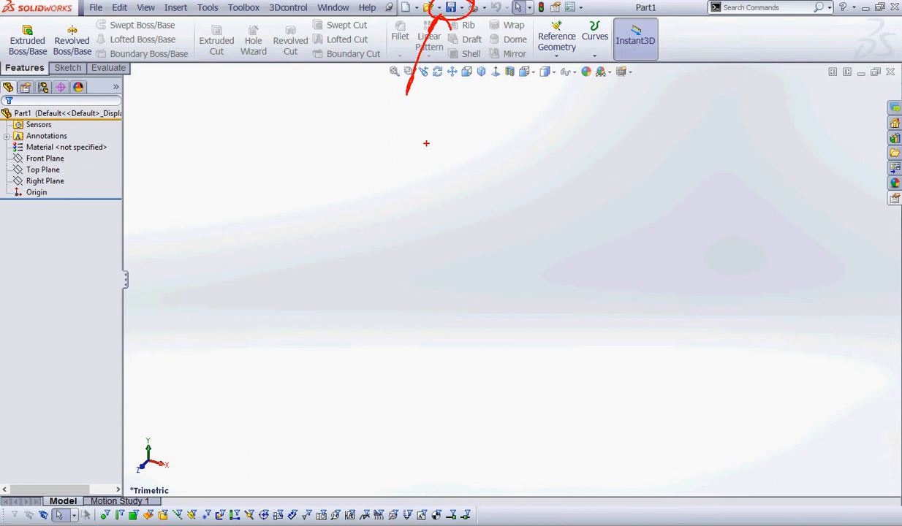
{"action": "mouse_move", "coordinate": [389, 1]}
{"action": "left_mouse_down"}
{"action": "mouse_move", "coordinate": [540, 26]}
{"action": "mouse_move", "coordinate": [594, 2]}
{"action": "left_mouse_up"}
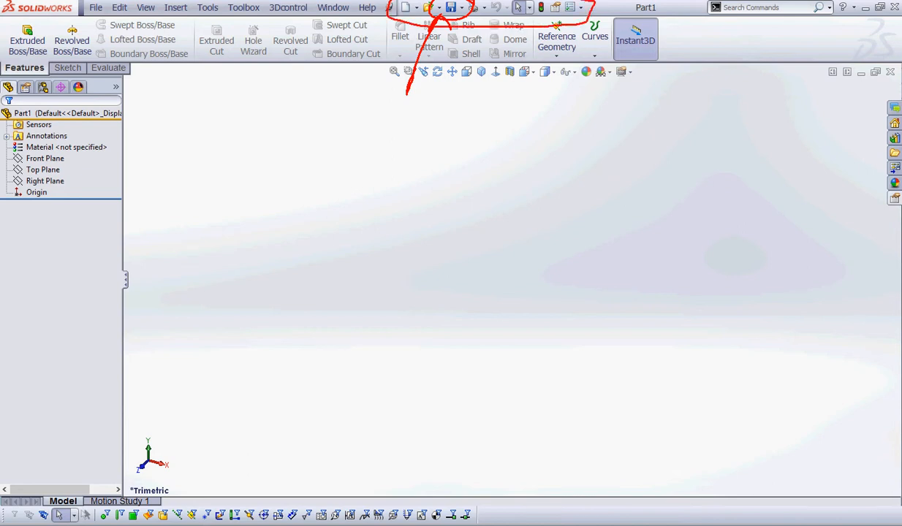
{"action": "mouse_move", "coordinate": [76, 12]}
{"action": "left_mouse_down"}
{"action": "mouse_move", "coordinate": [340, 17]}
{"action": "mouse_move", "coordinate": [361, 2]}
{"action": "mouse_move", "coordinate": [104, 1]}
{"action": "mouse_move", "coordinate": [76, 11]}
{"action": "left_mouse_up"}
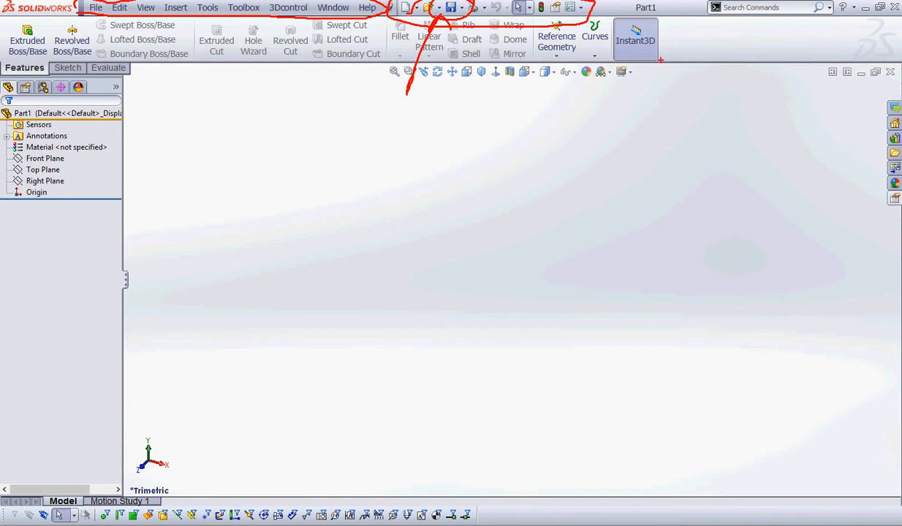
{"action": "mouse_move", "coordinate": [694, 50]}
{"action": "left_mouse_down"}
{"action": "mouse_move", "coordinate": [749, 49]}
{"action": "mouse_move", "coordinate": [692, 50]}
{"action": "mouse_move", "coordinate": [705, 57]}
{"action": "left_mouse_up"}
{"action": "key", "text": "e"}
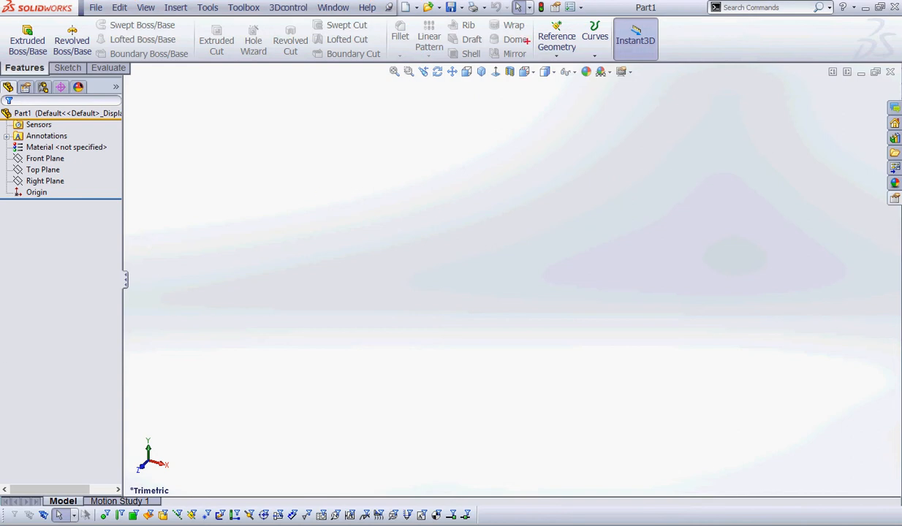
{"action": "mouse_move", "coordinate": [652, 67]}
{"action": "left_mouse_down"}
{"action": "mouse_move", "coordinate": [357, 63]}
{"action": "mouse_move", "coordinate": [594, 87]}
{"action": "mouse_move", "coordinate": [648, 63]}
{"action": "left_mouse_up"}
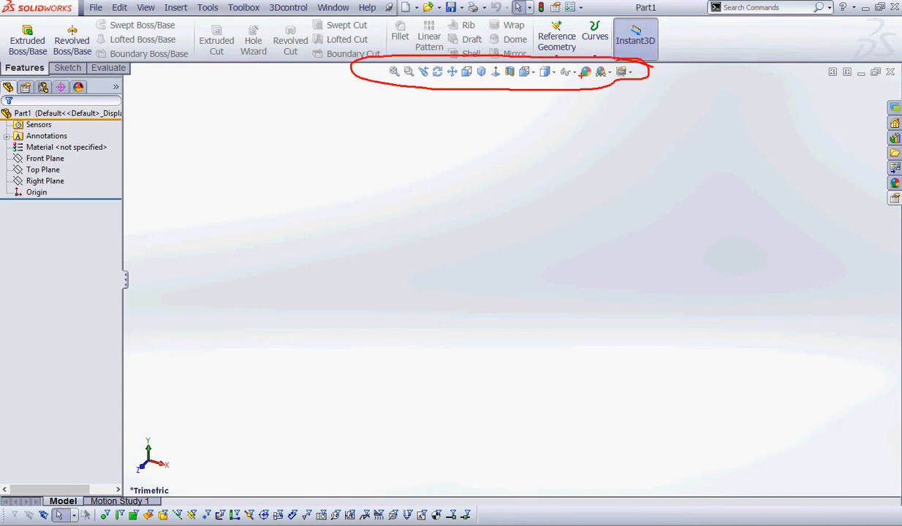
{"action": "mouse_move", "coordinate": [494, 85]}
{"action": "left_mouse_down"}
{"action": "mouse_move", "coordinate": [497, 141]}
{"action": "mouse_move", "coordinate": [494, 86]}
{"action": "mouse_move", "coordinate": [521, 96]}
{"action": "left_mouse_up"}
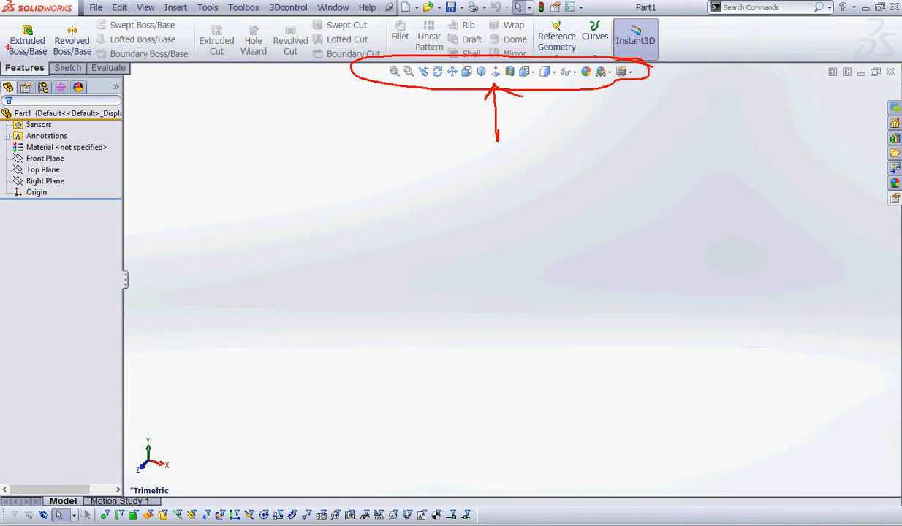
{"action": "mouse_move", "coordinate": [91, 77]}
{"action": "left_mouse_down"}
{"action": "mouse_move", "coordinate": [66, 241]}
{"action": "mouse_move", "coordinate": [93, 80]}
{"action": "left_mouse_up"}
{"action": "left_click_drag", "start_coordinate": [92, 185], "coordinate": [175, 187]}
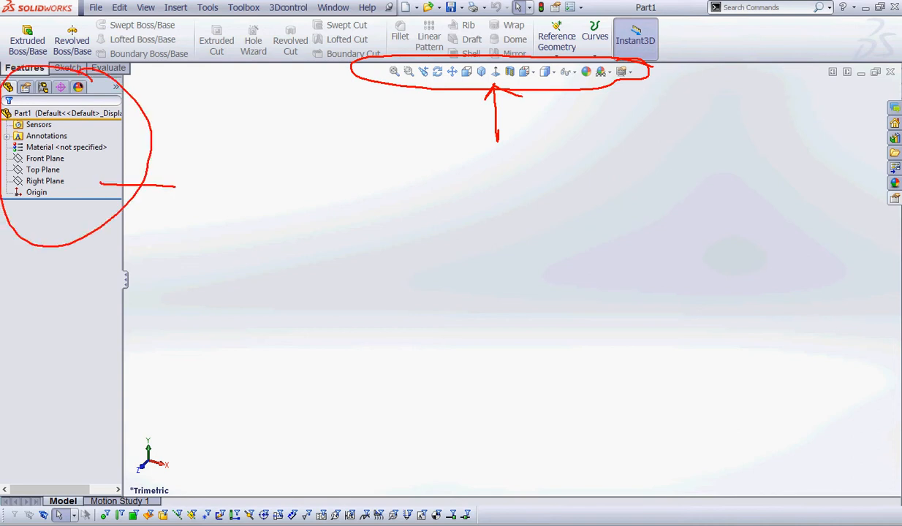
{"action": "mouse_move", "coordinate": [114, 167]}
{"action": "left_mouse_down"}
{"action": "mouse_move", "coordinate": [91, 185]}
{"action": "mouse_move", "coordinate": [117, 195]}
{"action": "left_mouse_up"}
{"action": "key", "text": "Escape"}
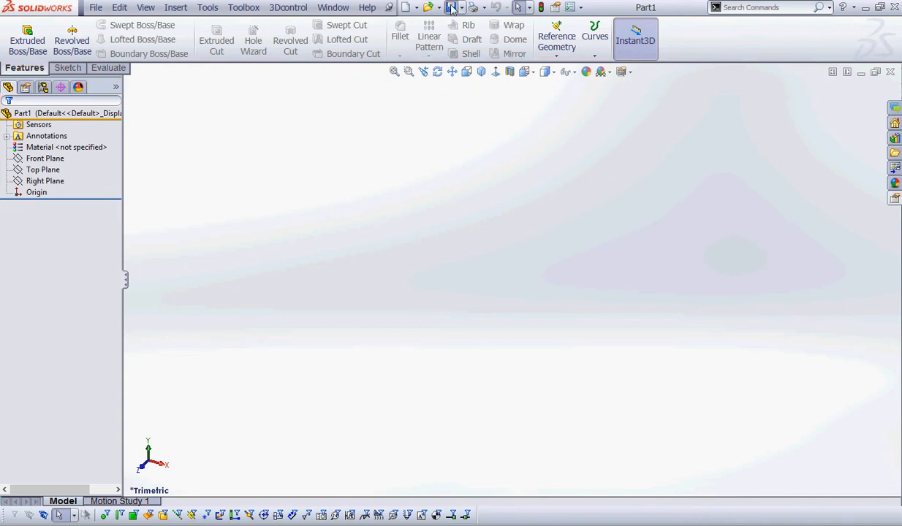
- Save the part as GUIDE in the Spring 2014 Projects folder with the description GUIDE SUPPORT
{"action": "key", "text": "ctrl+s"}
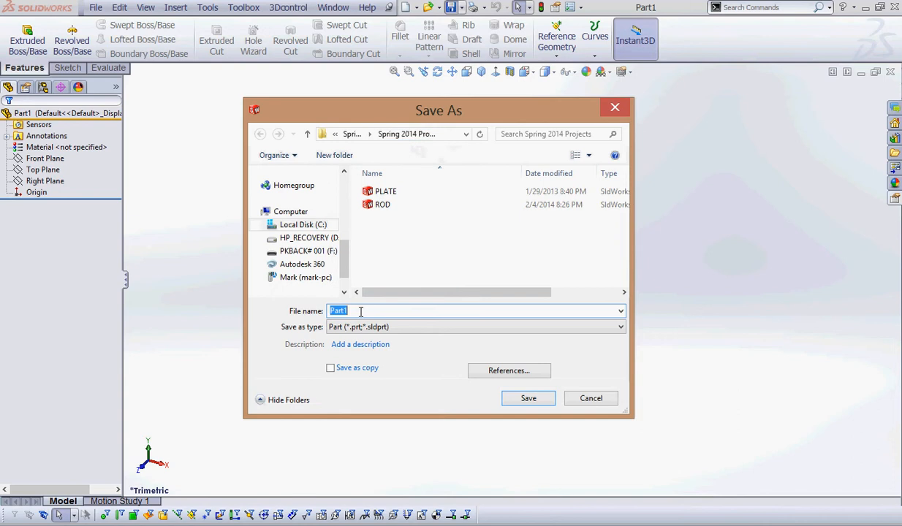
{"action": "type", "text": "GUIDE"}
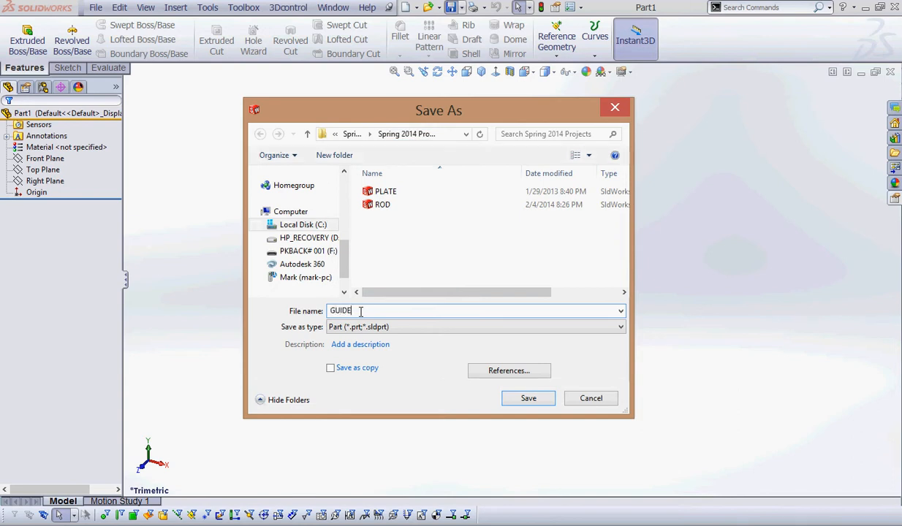
{"action": "left_click", "coordinate": [380, 344]}
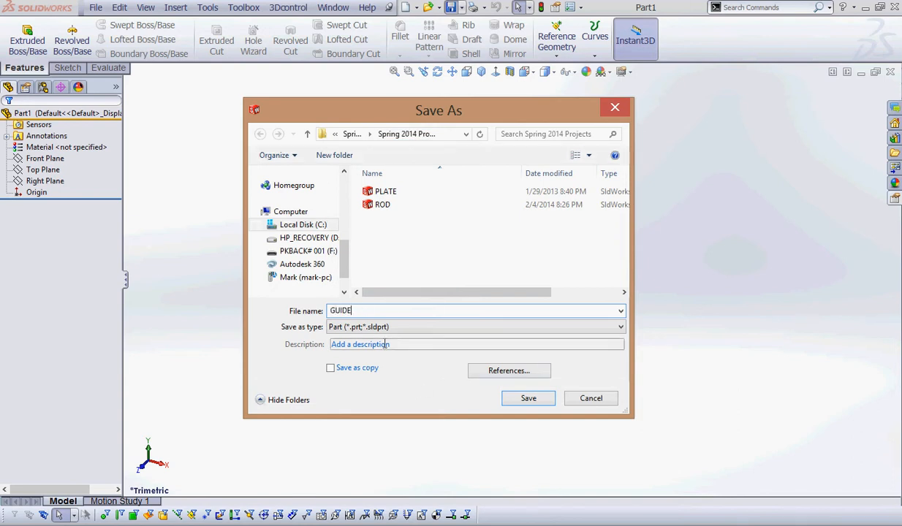
{"action": "type", "text": "GUIDE SUPPORT"}
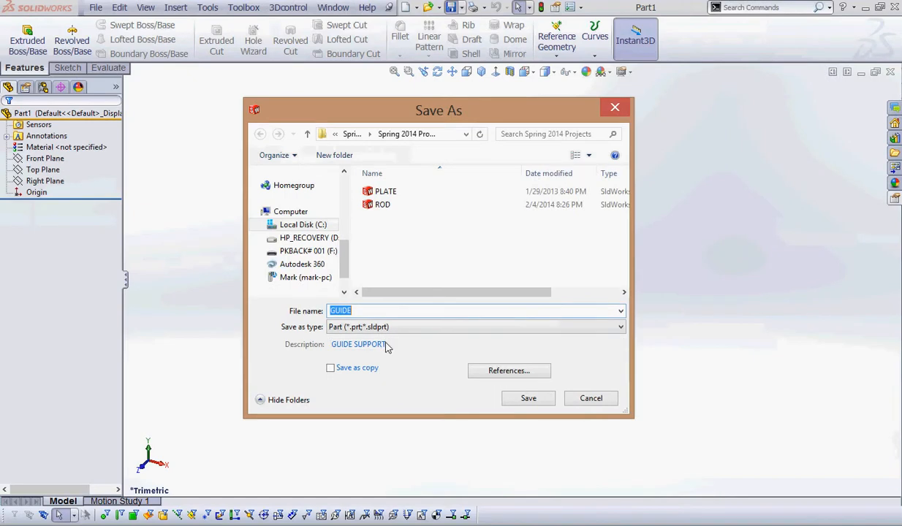
{"action": "left_click", "coordinate": [735, 398]}
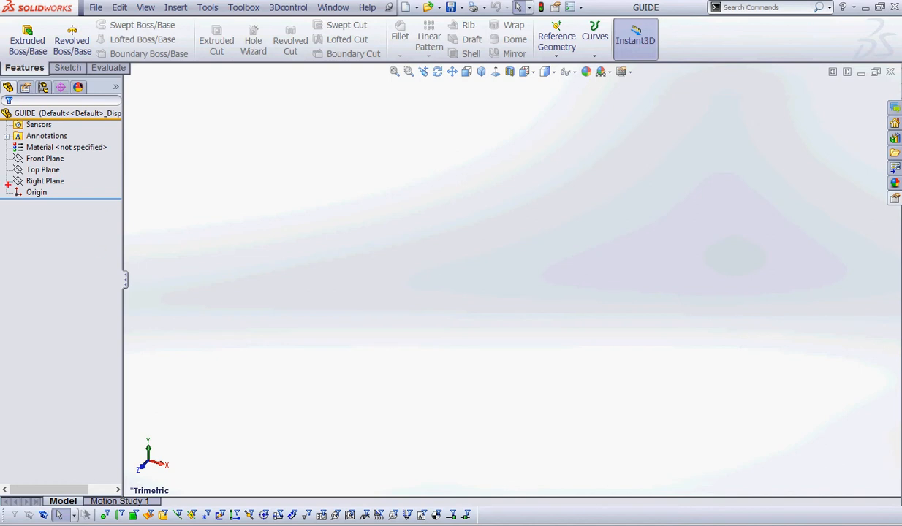
{"action": "left_click_drag", "start_coordinate": [4, 170], "coordinate": [135, 165]}
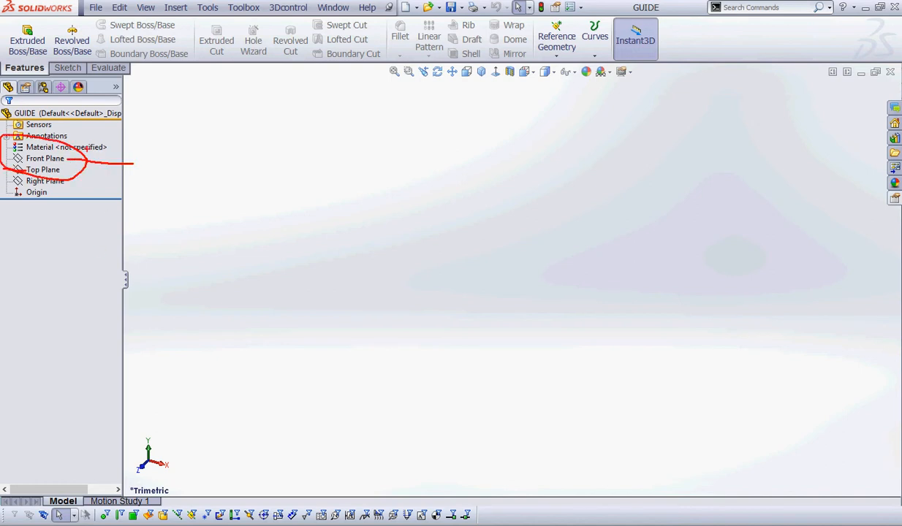
{"action": "mouse_move", "coordinate": [85, 144]}
{"action": "left_mouse_down"}
{"action": "mouse_move", "coordinate": [68, 158]}
{"action": "mouse_move", "coordinate": [85, 175]}
{"action": "left_mouse_up"}
{"action": "key", "text": "Escape"}
- Start a new sketch on the Front Plane
{"action": "left_click", "coordinate": [33, 148]}
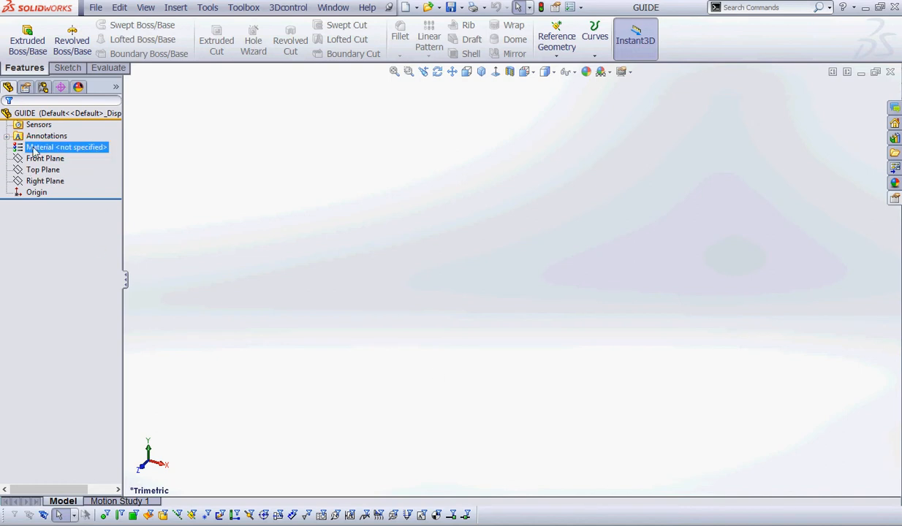
{"action": "left_click", "coordinate": [38, 160]}
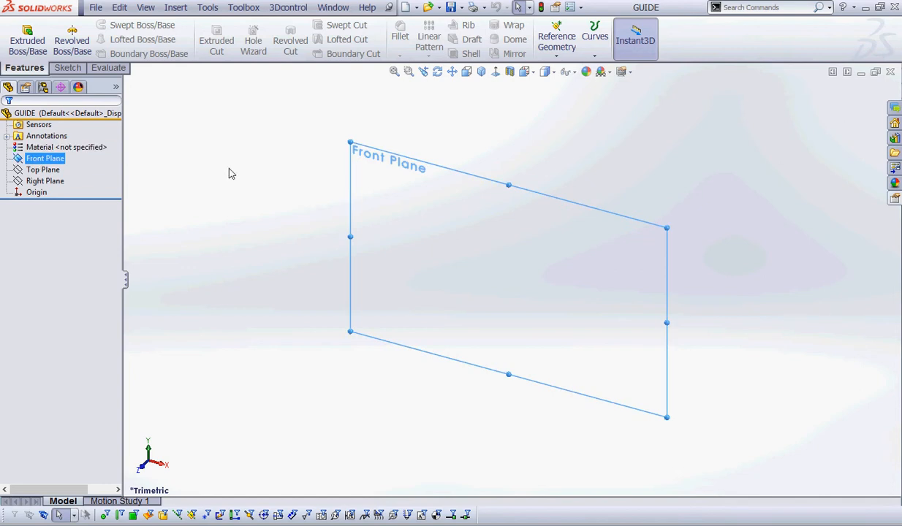
{"action": "right_click", "coordinate": [41, 162]}
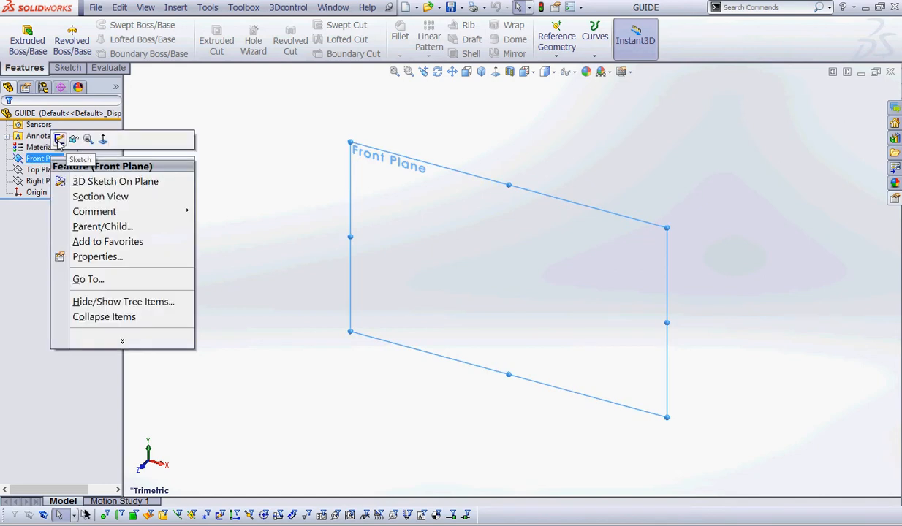
{"action": "left_click", "coordinate": [60, 140]}
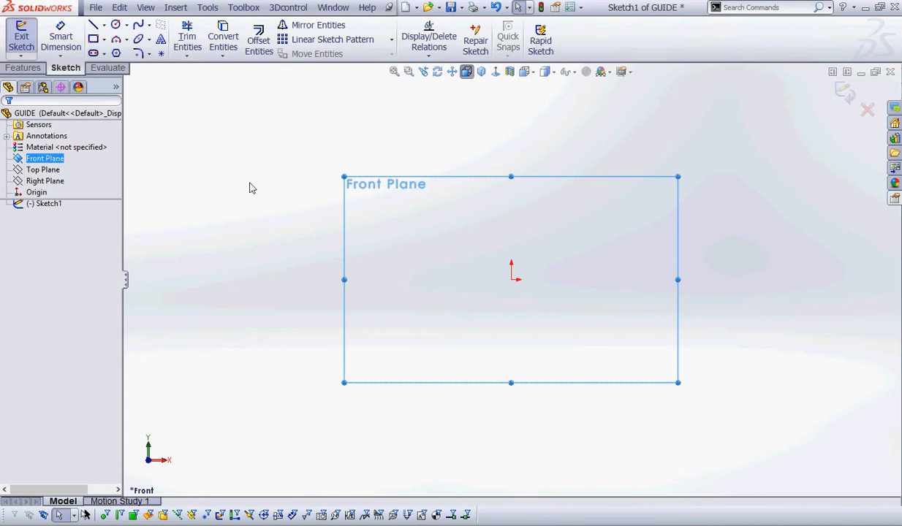
{"action": "key", "text": "ctrl+2"}
{"action": "mouse_move", "coordinate": [103, 20]}
{"action": "left_mouse_down"}
{"action": "mouse_move", "coordinate": [123, 75]}
{"action": "mouse_move", "coordinate": [97, 35]}
{"action": "mouse_move", "coordinate": [114, 36]}
{"action": "left_mouse_up"}
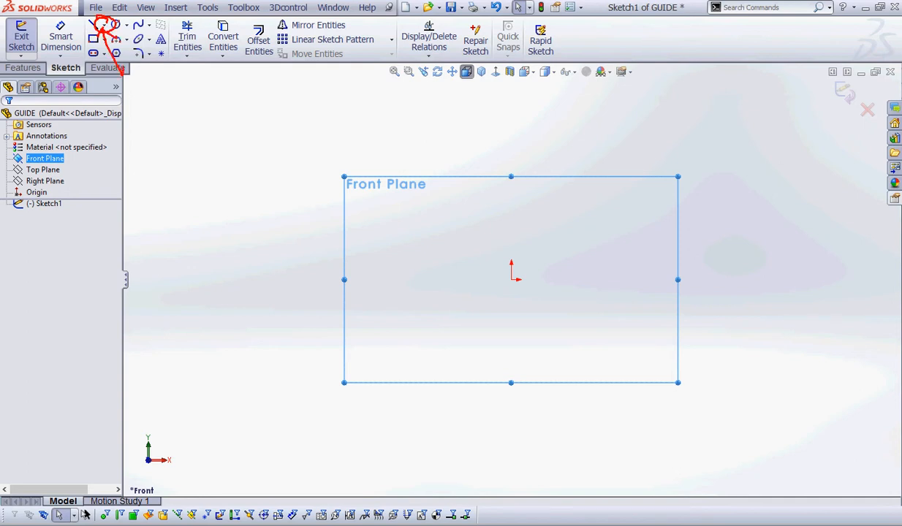
{"action": "key", "text": "Escape"}
- Sketch a vertical construction line about 91.7 mm long upward from the origin and end the Line command
{"action": "left_click", "coordinate": [104, 25]}
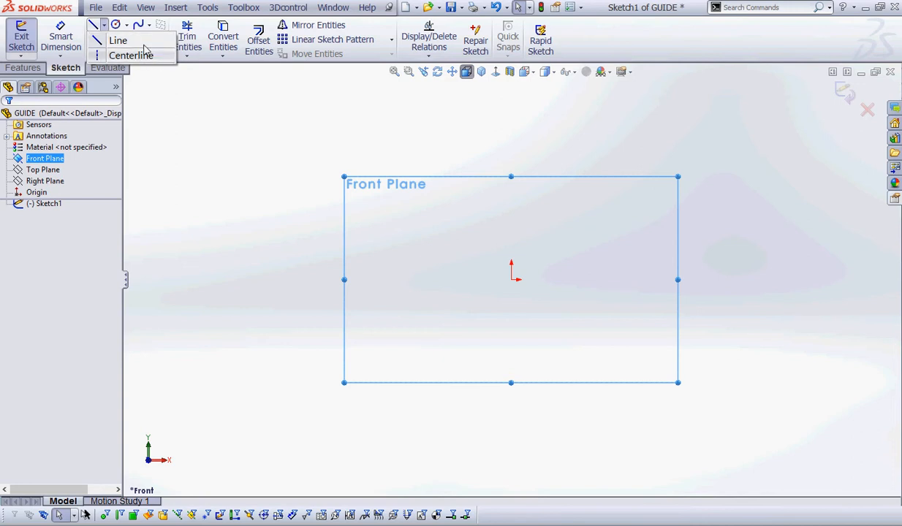
{"action": "left_click", "coordinate": [132, 41]}
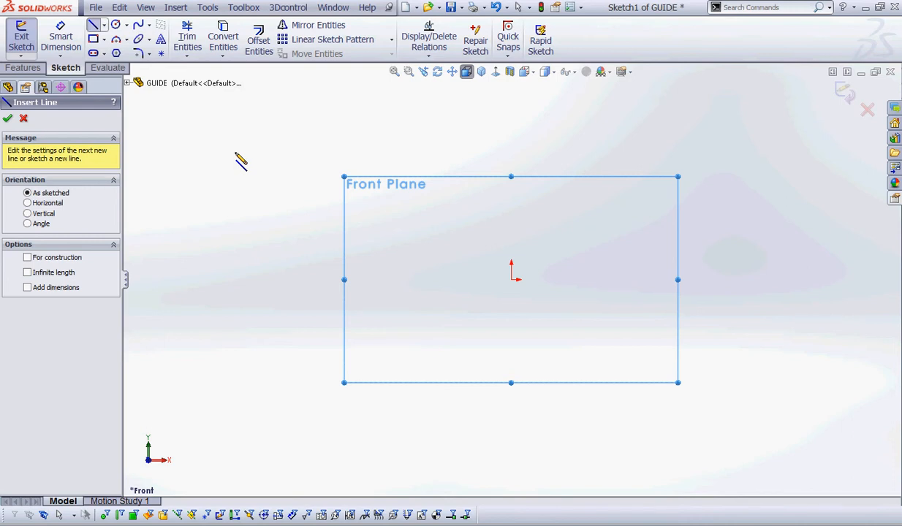
{"action": "key", "text": "ctrl+2"}
{"action": "mouse_move", "coordinate": [92, 245]}
{"action": "left_mouse_down"}
{"action": "mouse_move", "coordinate": [1, 233]}
{"action": "mouse_move", "coordinate": [125, 263]}
{"action": "mouse_move", "coordinate": [62, 232]}
{"action": "mouse_move", "coordinate": [130, 256]}
{"action": "mouse_move", "coordinate": [91, 257]}
{"action": "mouse_move", "coordinate": [102, 264]}
{"action": "left_mouse_up"}
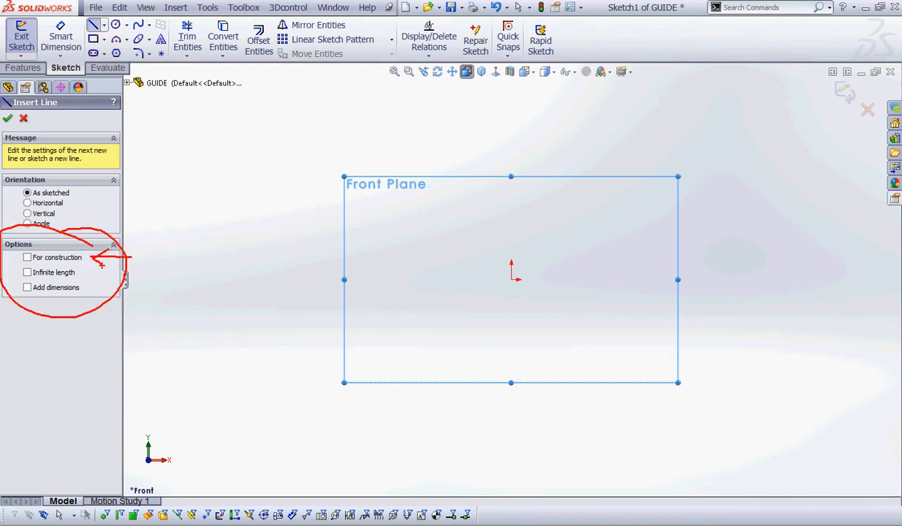
{"action": "key", "text": "Escape"}
{"action": "left_click", "coordinate": [27, 258]}
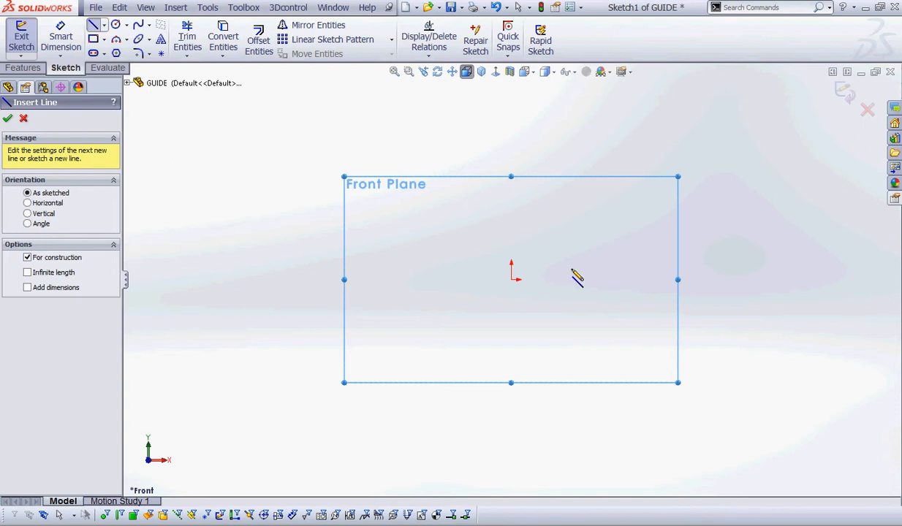
{"action": "left_click", "coordinate": [512, 279]}
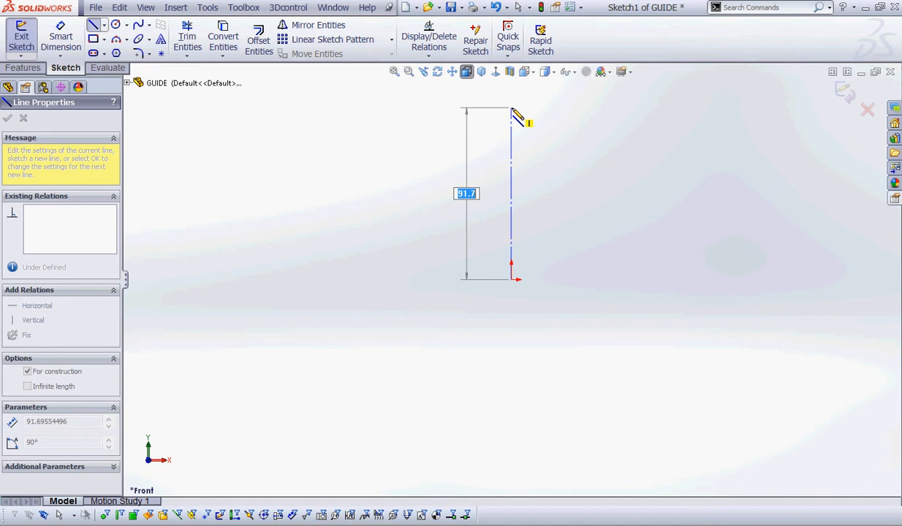
{"action": "left_click", "coordinate": [512, 109]}
{"action": "right_click", "coordinate": [514, 112]}
{"action": "left_click", "coordinate": [563, 118]}
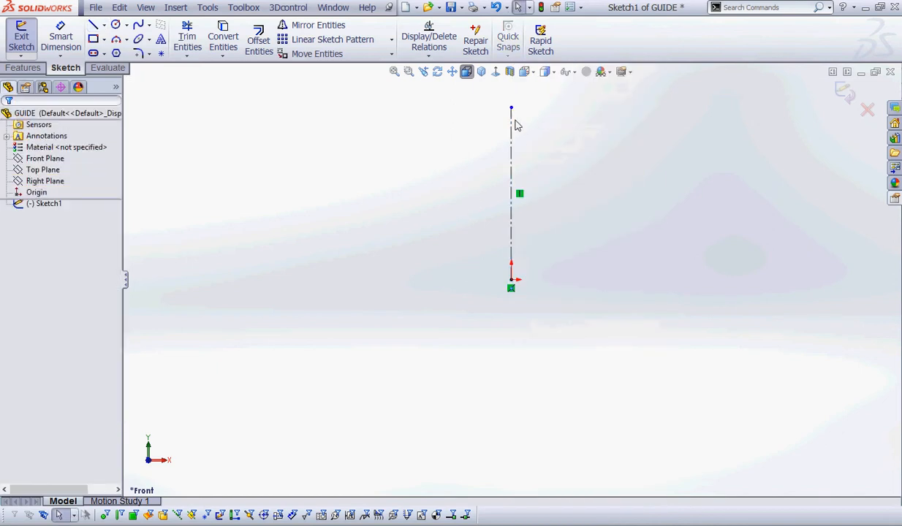
- Switch the vertical centerline to a regular line and back to construction geometry
{"action": "left_click", "coordinate": [512, 145]}
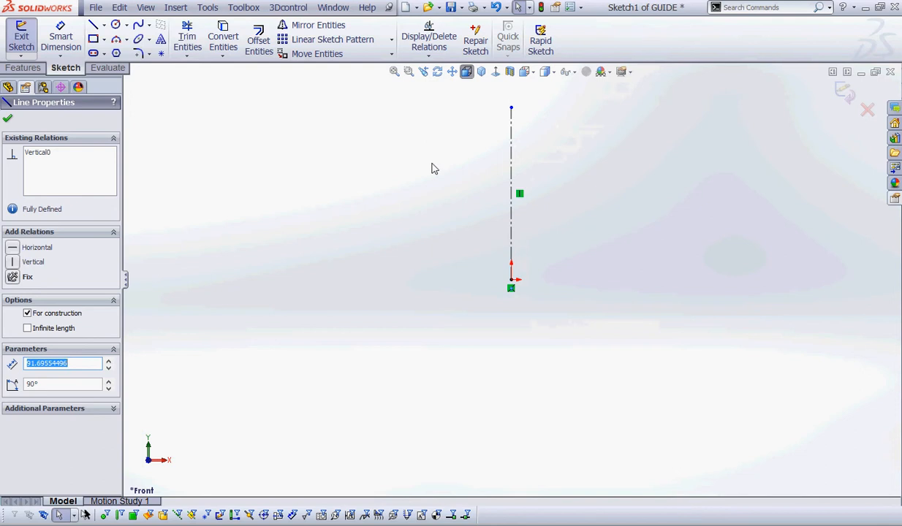
{"action": "left_click", "coordinate": [27, 313]}
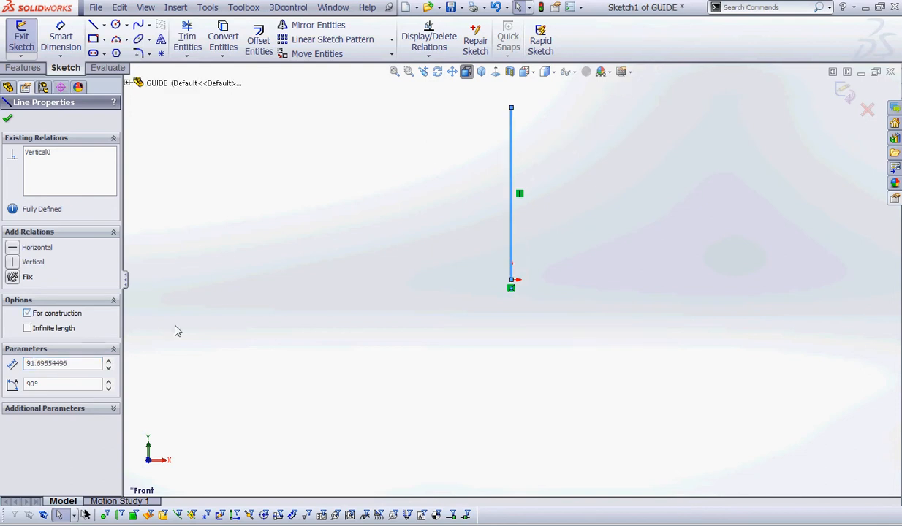
{"action": "left_click", "coordinate": [256, 292]}
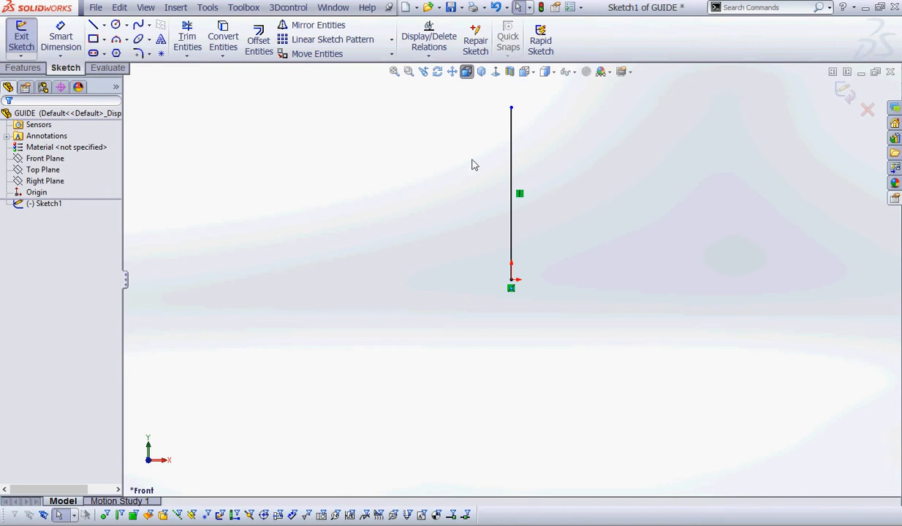
{"action": "left_click", "coordinate": [511, 150]}
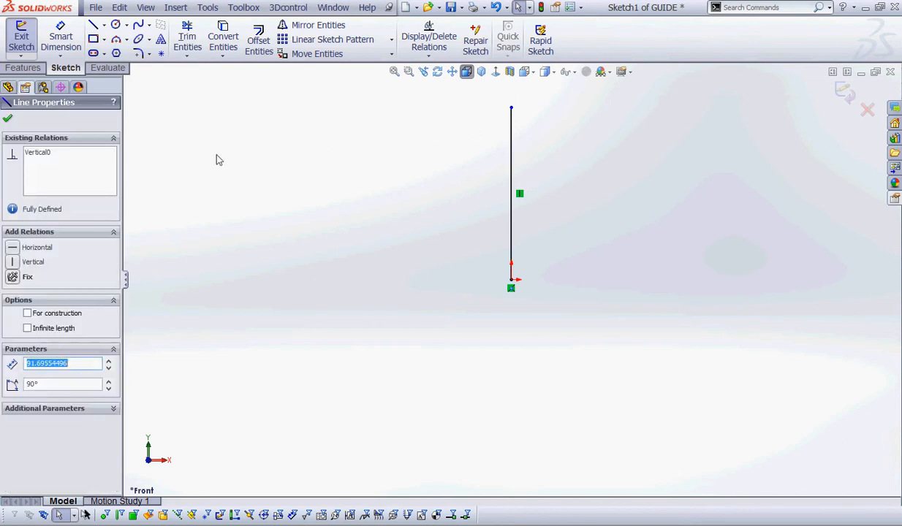
{"action": "left_click", "coordinate": [27, 313]}
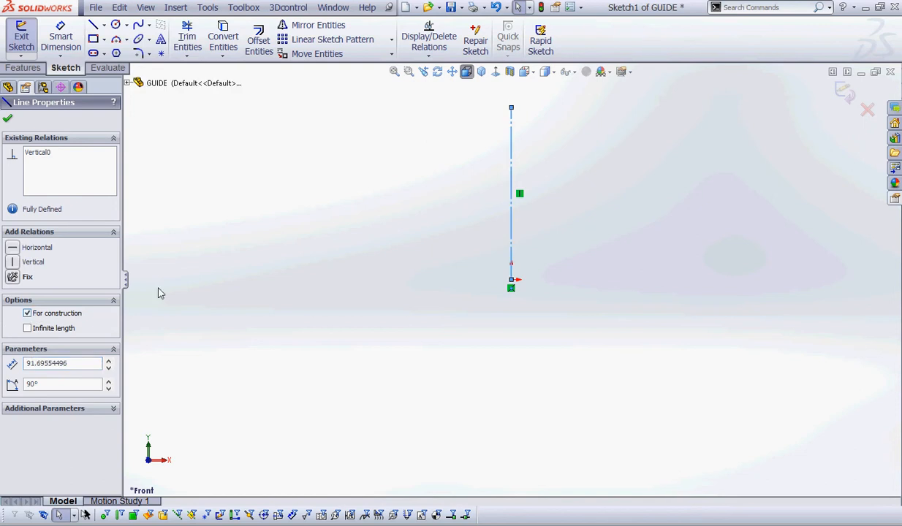
{"action": "left_click", "coordinate": [325, 259]}
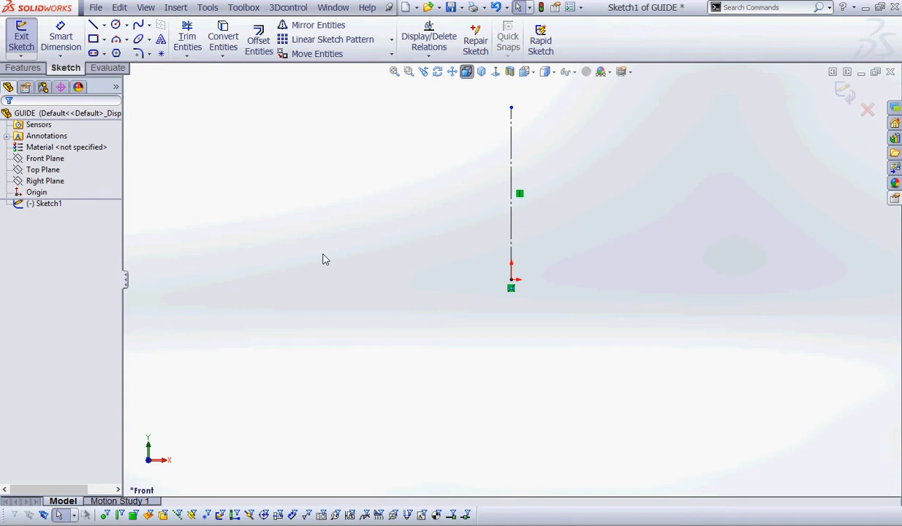
{"action": "left_click", "coordinate": [208, 8]}
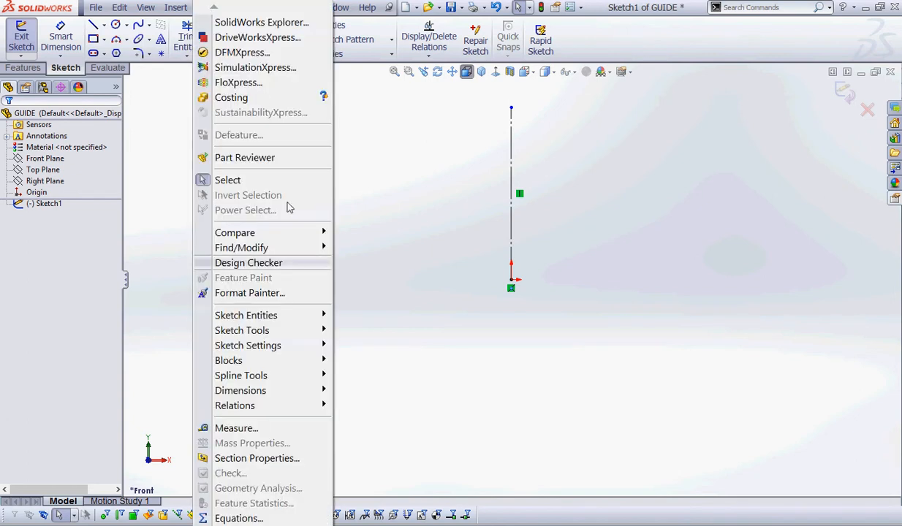
{"action": "mouse_move", "coordinate": [254, 331]}
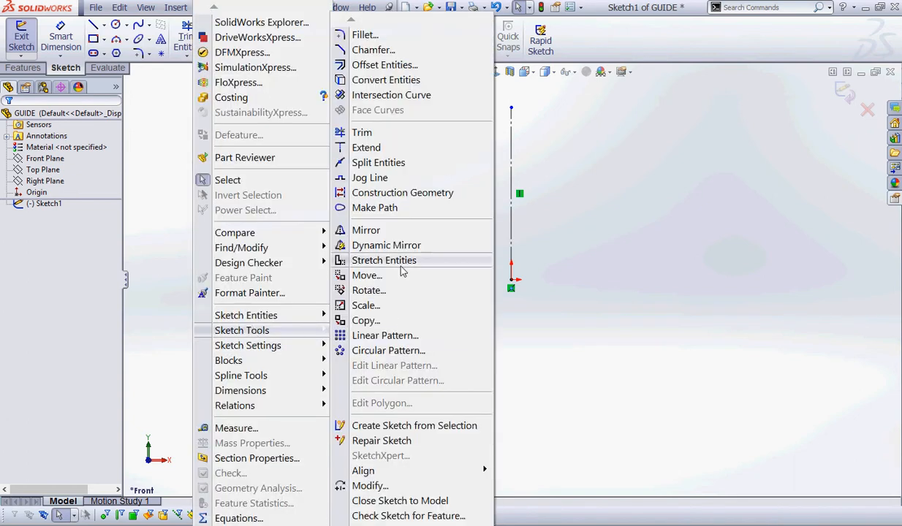
{"action": "key", "text": "ctrl+2"}
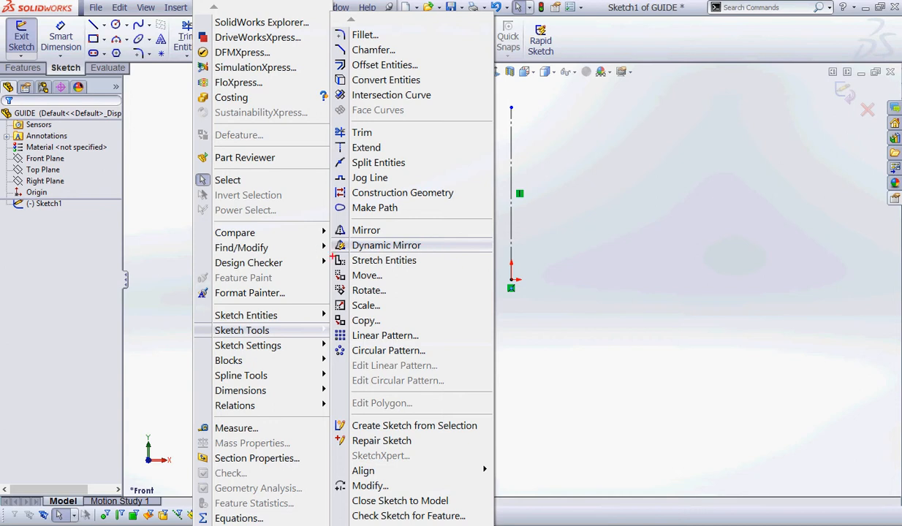
{"action": "mouse_move", "coordinate": [336, 256]}
{"action": "left_mouse_down"}
{"action": "mouse_move", "coordinate": [426, 254]}
{"action": "mouse_move", "coordinate": [345, 234]}
{"action": "mouse_move", "coordinate": [335, 247]}
{"action": "left_mouse_up"}
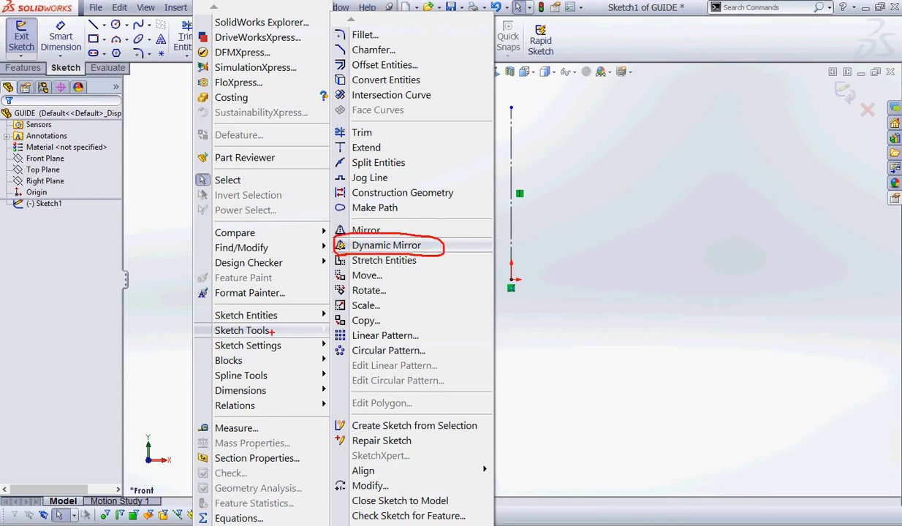
{"action": "mouse_move", "coordinate": [289, 319]}
{"action": "left_mouse_down"}
{"action": "mouse_move", "coordinate": [212, 323]}
{"action": "mouse_move", "coordinate": [292, 323]}
{"action": "left_mouse_up"}
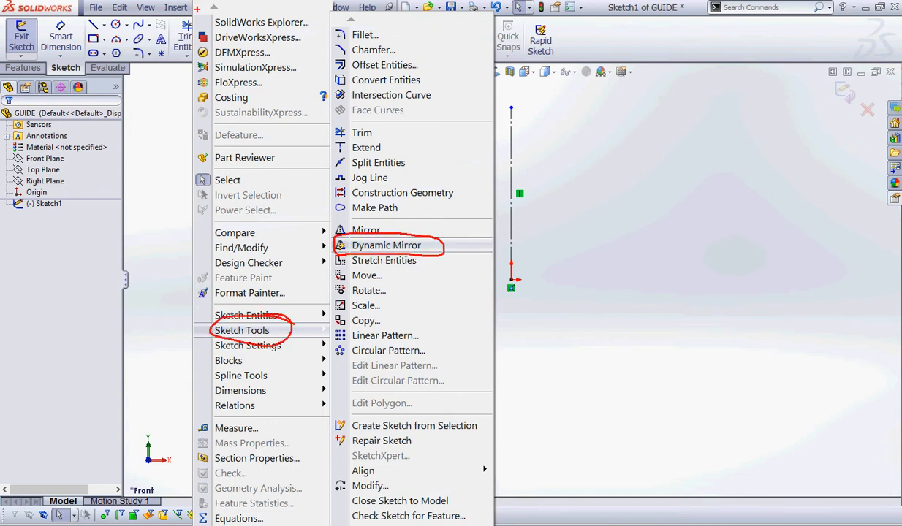
{"action": "mouse_move", "coordinate": [194, 9]}
{"action": "left_mouse_down"}
{"action": "mouse_move", "coordinate": [173, 87]}
{"action": "mouse_move", "coordinate": [196, 7]}
{"action": "mouse_move", "coordinate": [202, 31]}
{"action": "left_mouse_up"}
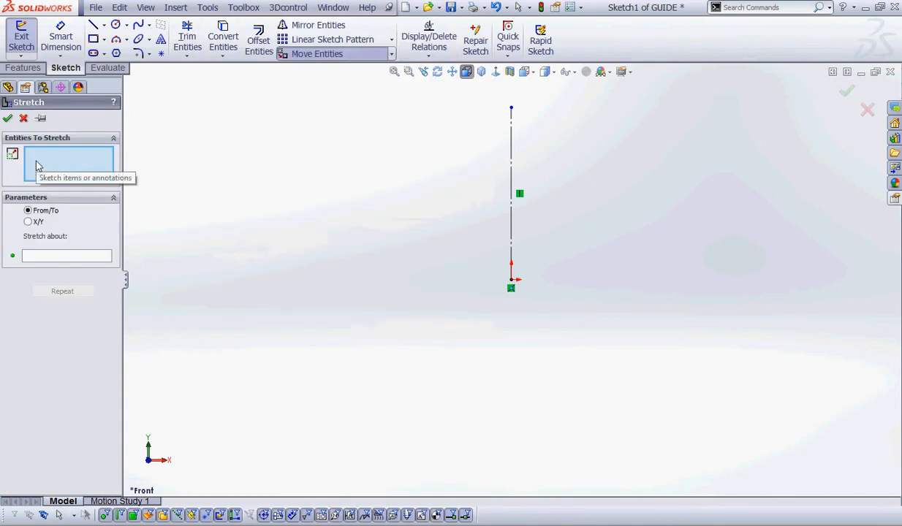
{"action": "left_click", "coordinate": [23, 118]}
- Turn on Dynamic Mirror for the sketch, using the vertical centerline as the mirror line
{"action": "left_click", "coordinate": [211, 8]}
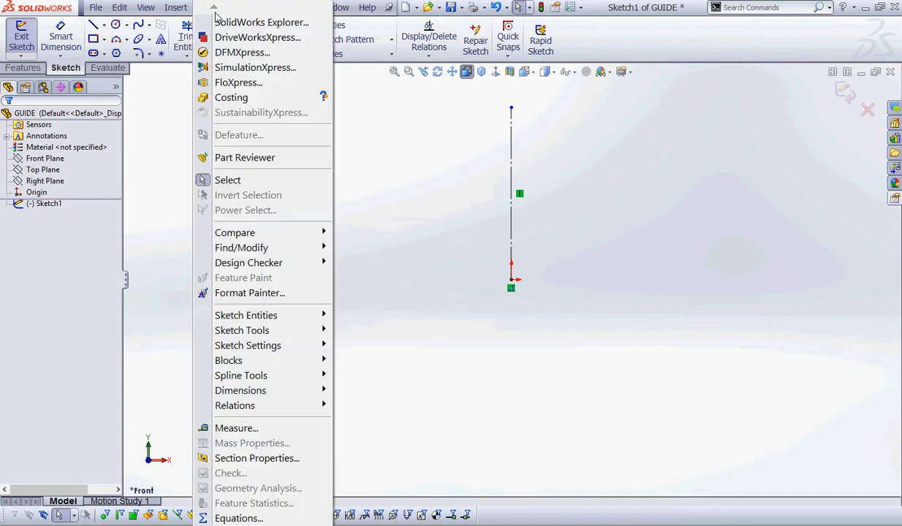
{"action": "mouse_move", "coordinate": [283, 331]}
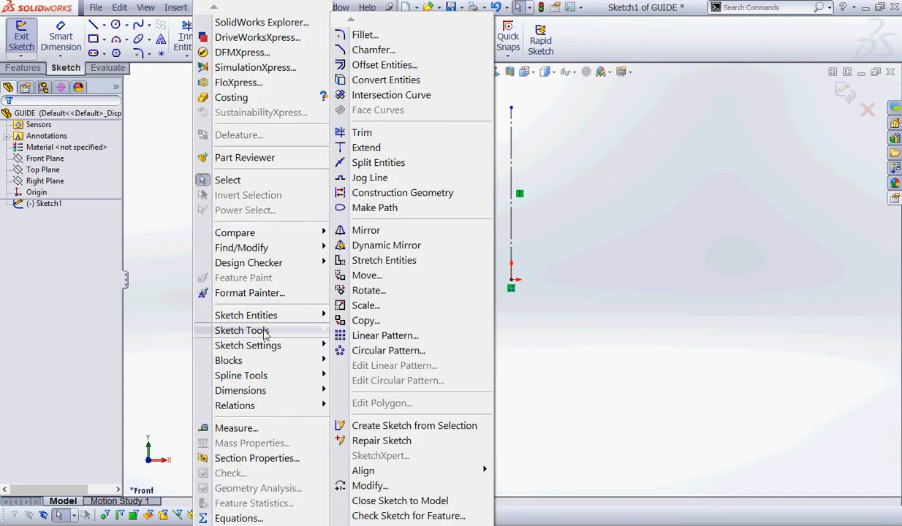
{"action": "left_click", "coordinate": [386, 246]}
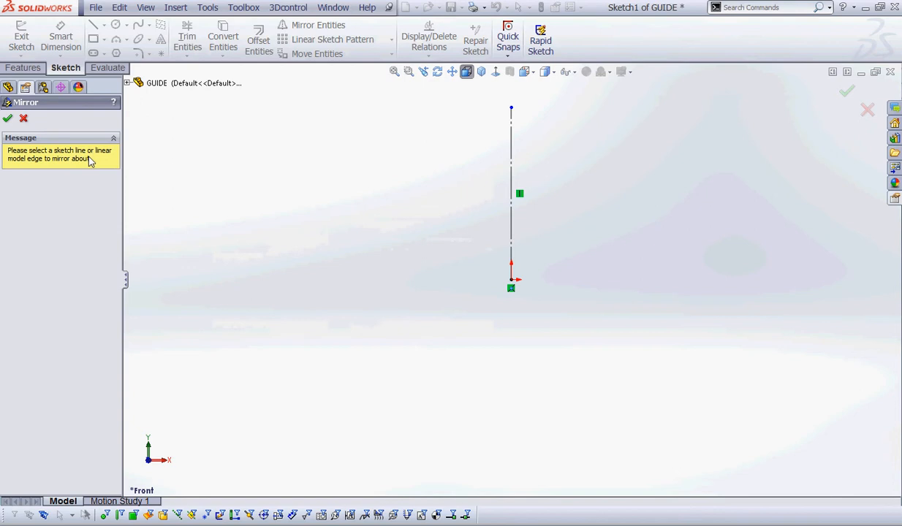
{"action": "left_click", "coordinate": [510, 143]}
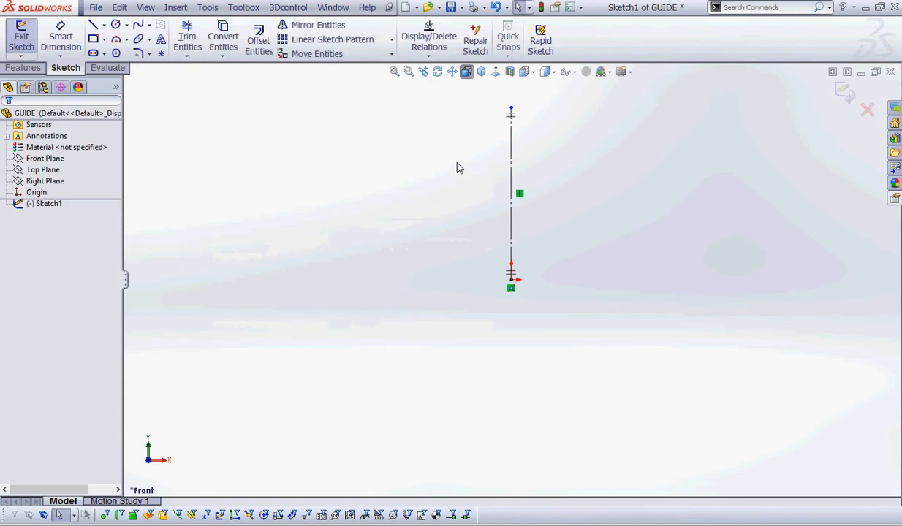
{"action": "key", "text": "ctrl+2"}
{"action": "mouse_move", "coordinate": [539, 109]}
{"action": "left_mouse_down"}
{"action": "mouse_move", "coordinate": [524, 127]}
{"action": "mouse_move", "coordinate": [515, 101]}
{"action": "left_mouse_up"}
{"action": "mouse_move", "coordinate": [530, 263]}
{"action": "left_mouse_down"}
{"action": "mouse_move", "coordinate": [488, 254]}
{"action": "mouse_move", "coordinate": [522, 247]}
{"action": "left_mouse_up"}
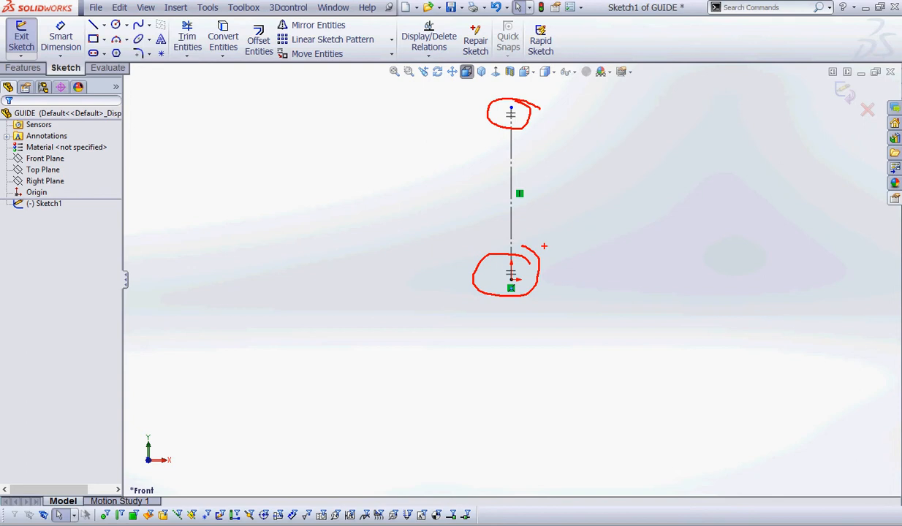
{"action": "key", "text": "Escape"}
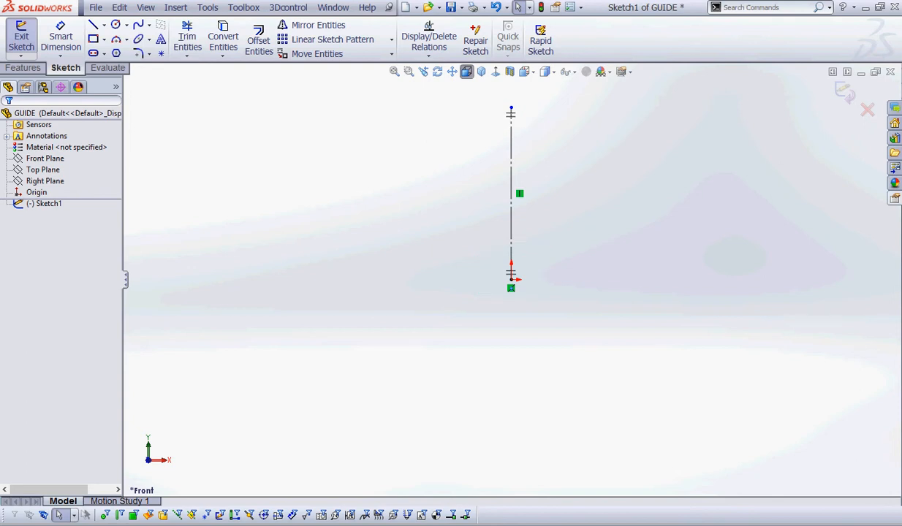
- Sketch a mirrored line outline from the origin: base about 184 mm wide, sides about 18.5 mm tall, ledges, slopes, and top edge about 61.5 mm wide
{"action": "left_click", "coordinate": [93, 25]}
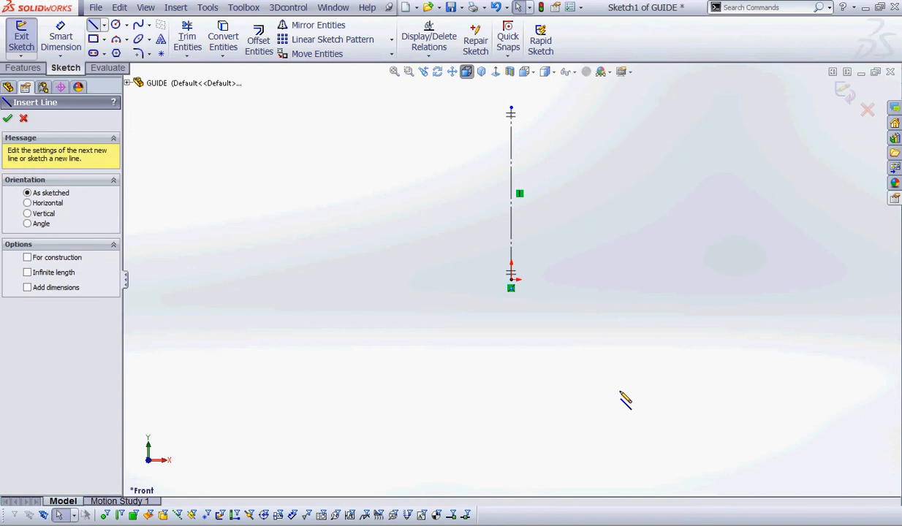
{"action": "left_click", "coordinate": [511, 279]}
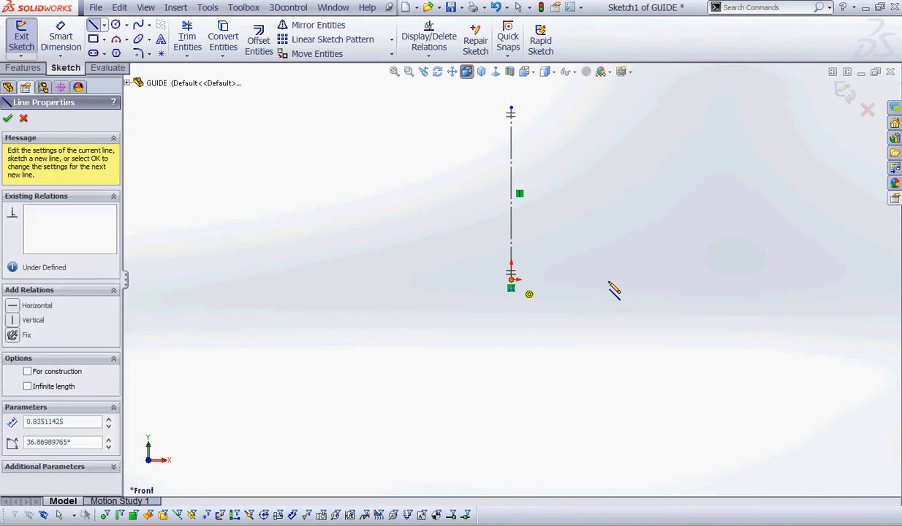
{"action": "left_click", "coordinate": [682, 279]}
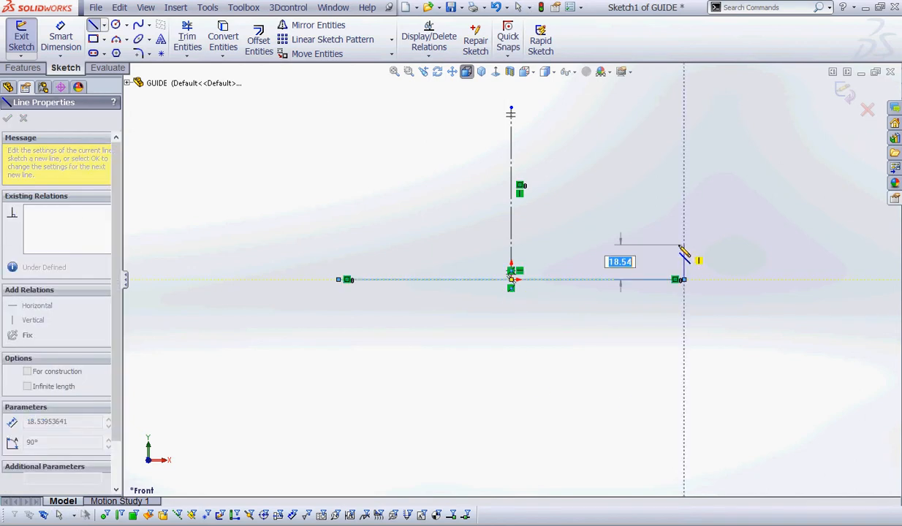
{"action": "left_click", "coordinate": [683, 245]}
{"action": "left_click", "coordinate": [619, 245]}
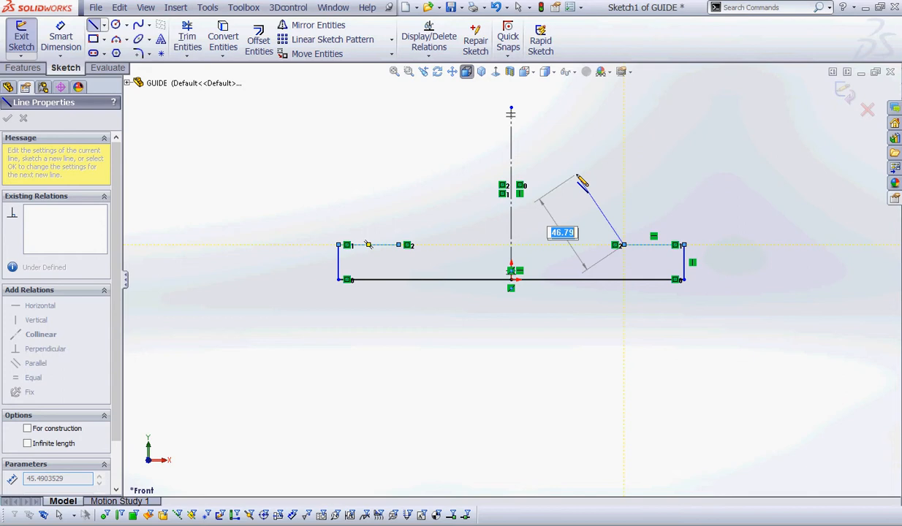
{"action": "left_click", "coordinate": [561, 124]}
{"action": "left_click", "coordinate": [510, 124]}
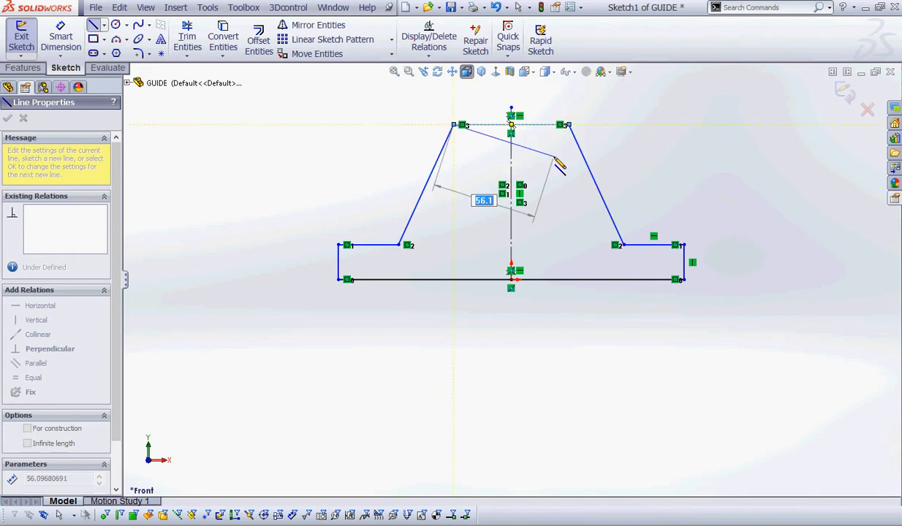
{"action": "right_click", "coordinate": [553, 93]}
{"action": "left_click", "coordinate": [581, 137]}
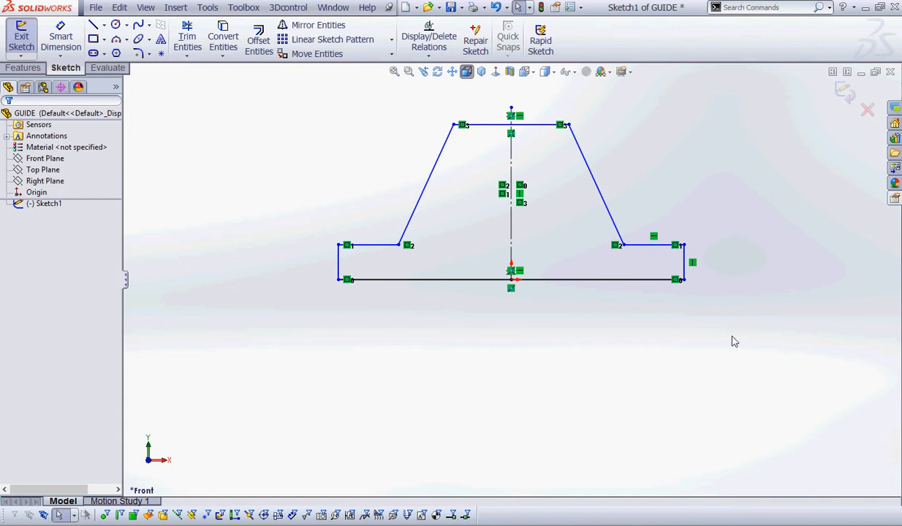
{"action": "left_click", "coordinate": [447, 525]}
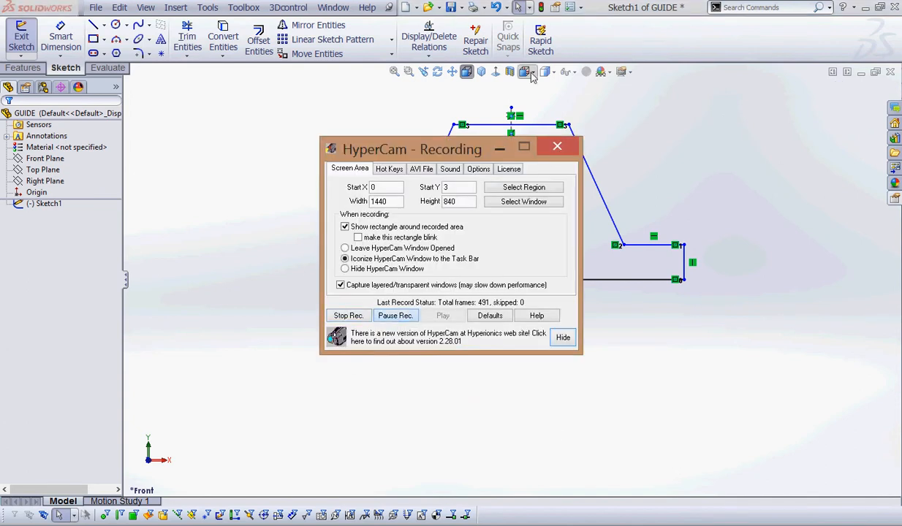
{"action": "left_click", "coordinate": [499, 150]}
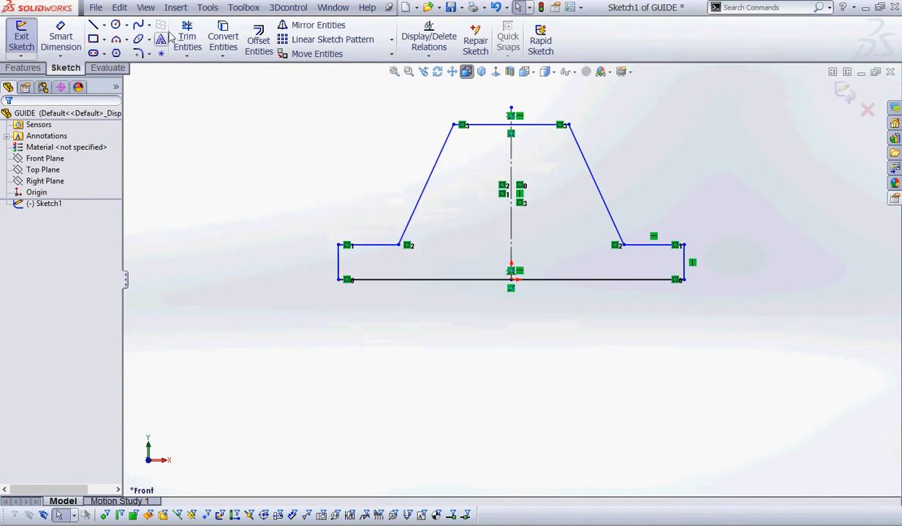
- Dimension the bottom line of the profile with Smart Dimension and set its length to 80 mm
{"action": "left_click", "coordinate": [66, 38]}
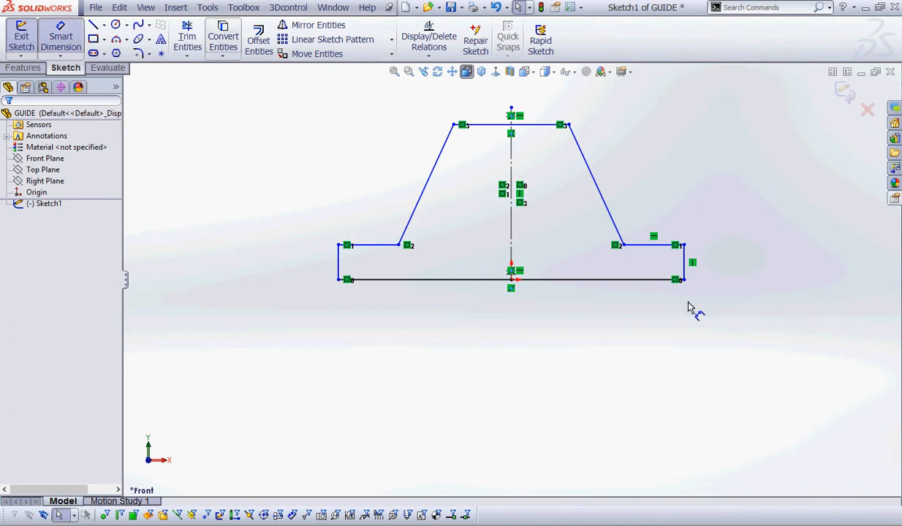
{"action": "left_click", "coordinate": [476, 279]}
{"action": "left_click", "coordinate": [509, 338]}
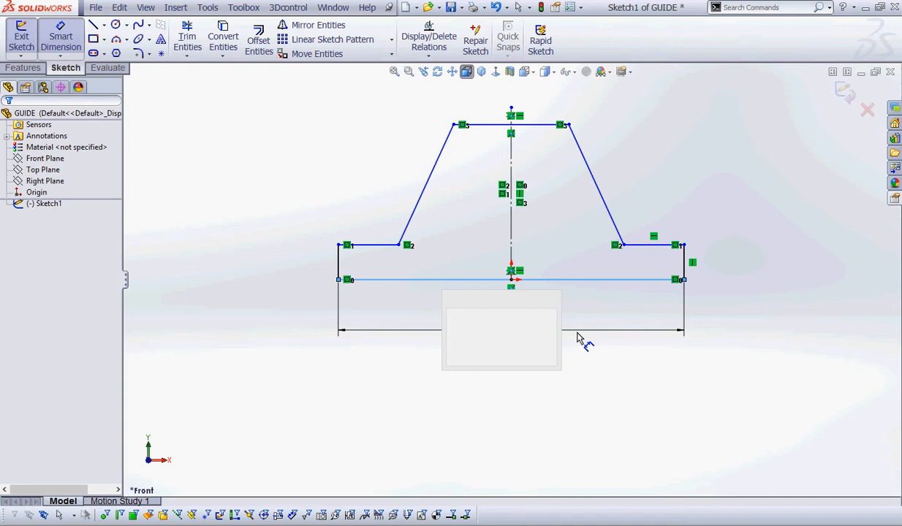
{"action": "type", "text": "80"}
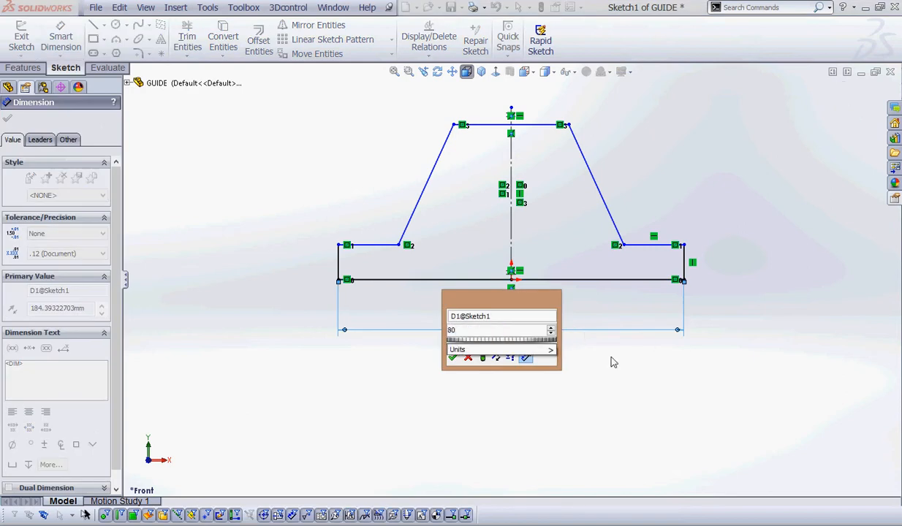
{"action": "left_click", "coordinate": [452, 358]}
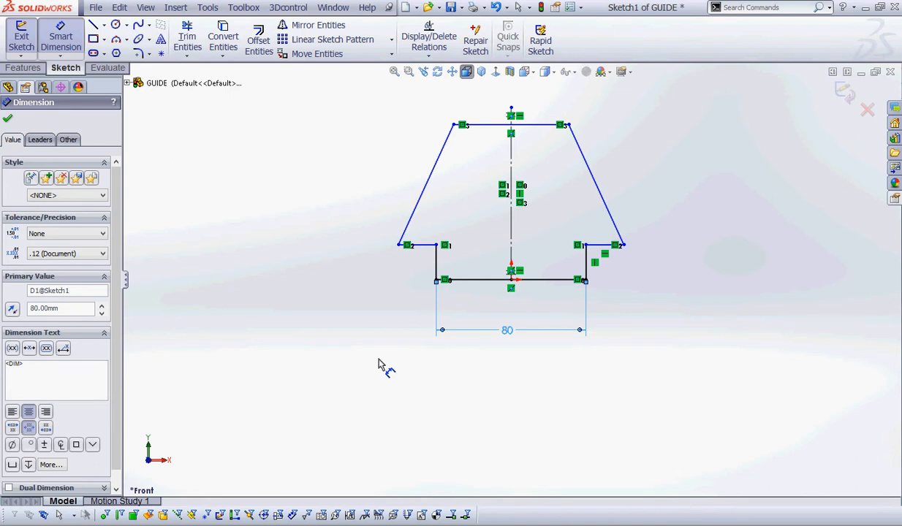
- Dimension the short horizontal line at the profile's peak and set its length to 10 mm
{"action": "left_click", "coordinate": [472, 125]}
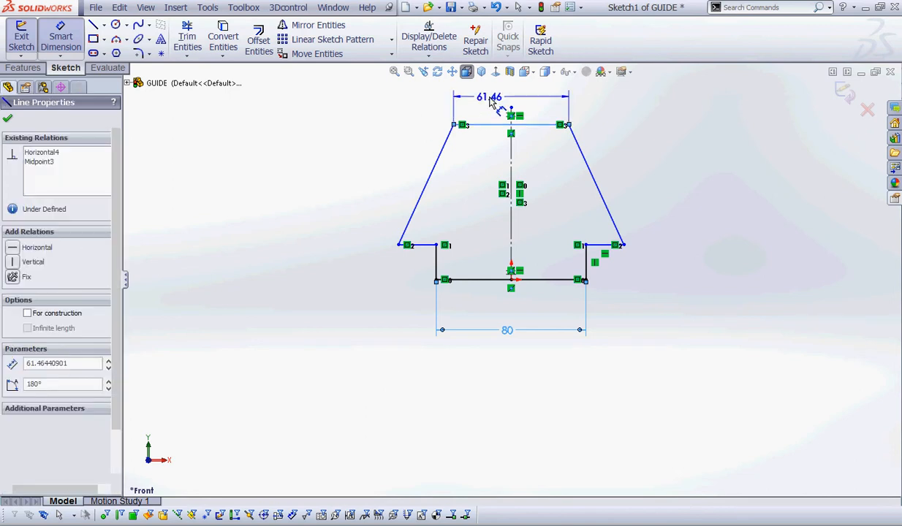
{"action": "left_click", "coordinate": [513, 110]}
{"action": "type", "text": "10"}
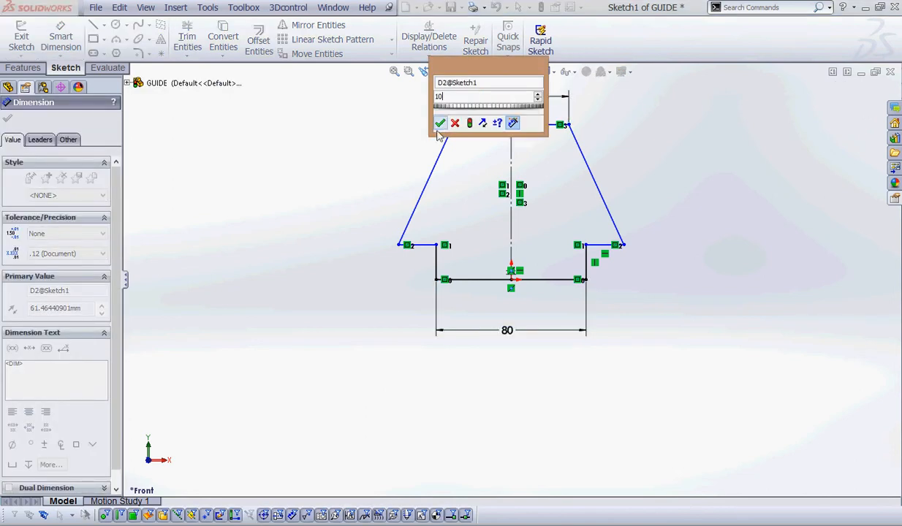
{"action": "left_click", "coordinate": [438, 122]}
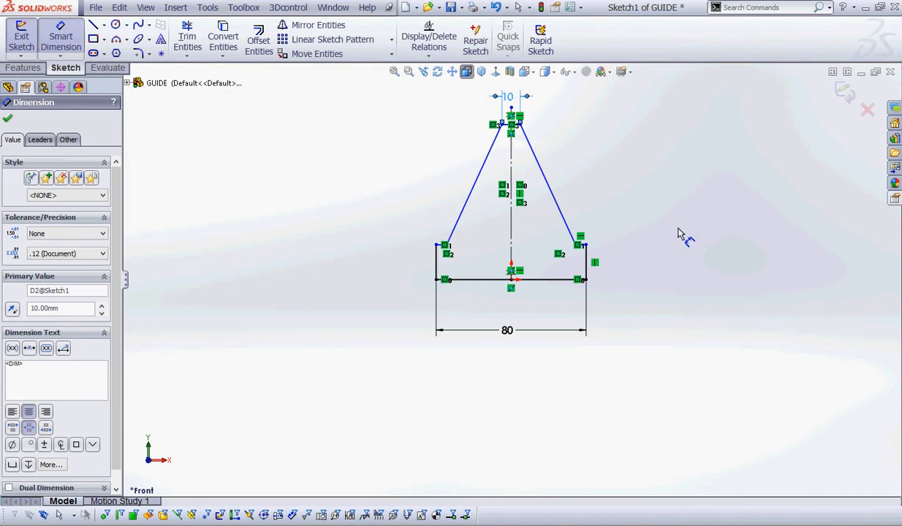
- Dimension the right vertical edge of the base and set its height to 10 mm
{"action": "scroll", "coordinate": [577, 267], "scroll_direction": "down", "scroll_amount": 3}
{"action": "left_click", "coordinate": [563, 264]}
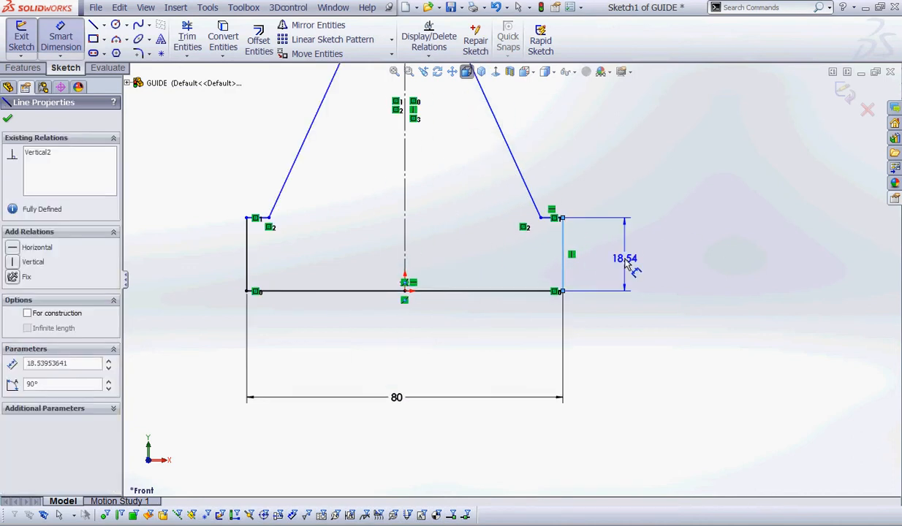
{"action": "left_click", "coordinate": [672, 271]}
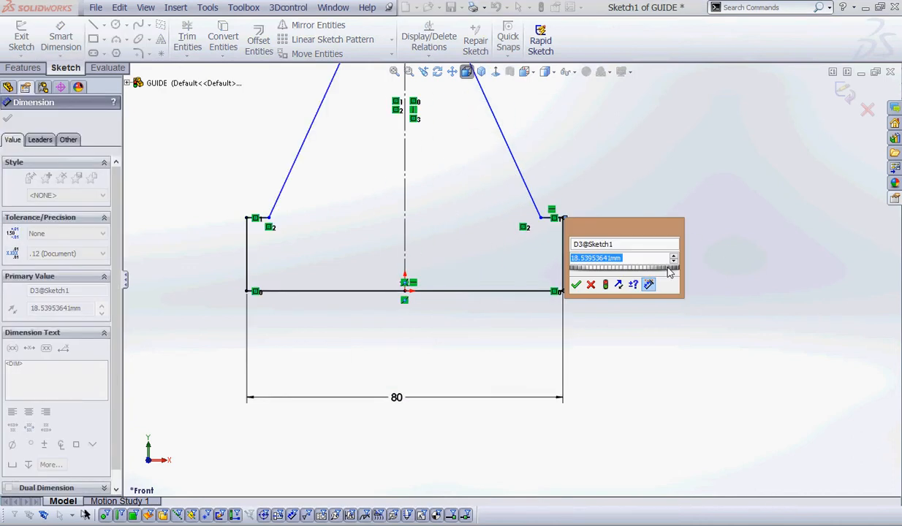
{"action": "type", "text": "10"}
{"action": "left_click", "coordinate": [581, 275]}
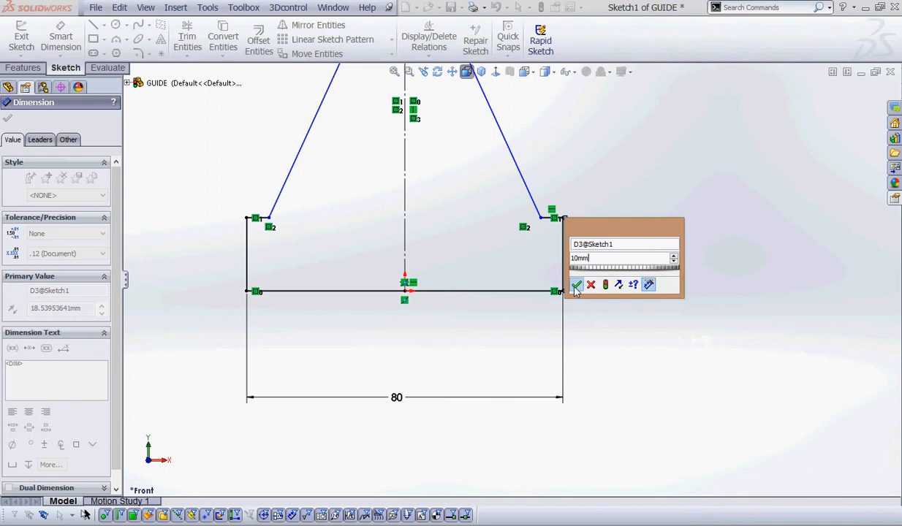
{"action": "left_click", "coordinate": [576, 285]}
- Dimension the overall height between the profile's short top line and its base line and set it to 50 mm
{"action": "scroll", "coordinate": [626, 208], "scroll_direction": "down", "scroll_amount": 2}
{"action": "key", "text": "f"}
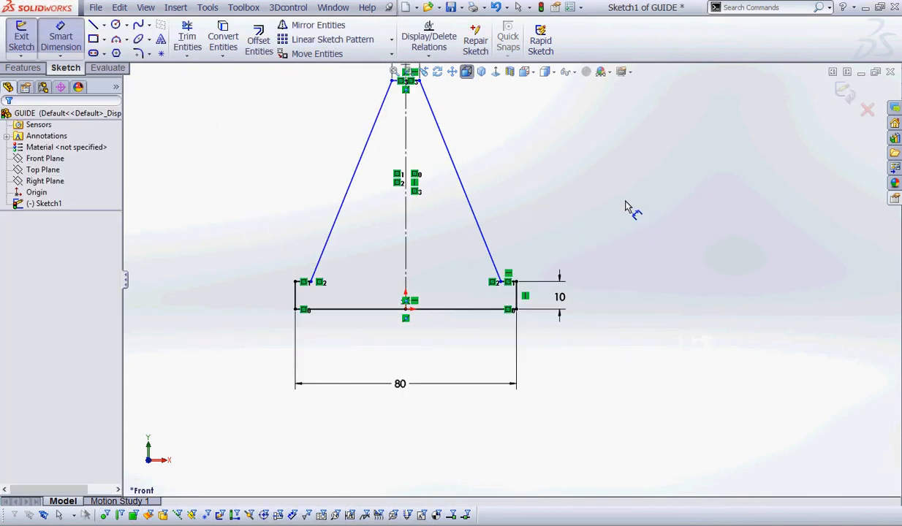
{"action": "scroll", "coordinate": [621, 198], "scroll_direction": "up", "scroll_amount": 1}
{"action": "scroll", "coordinate": [351, 131], "scroll_direction": "down", "scroll_amount": 2}
{"action": "scroll", "coordinate": [471, 171], "scroll_direction": "down", "scroll_amount": 1}
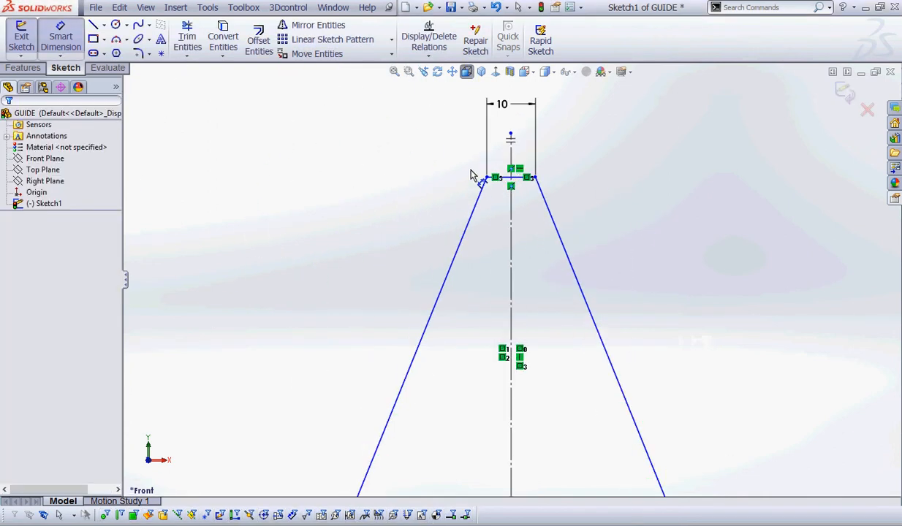
{"action": "left_click", "coordinate": [497, 178]}
{"action": "scroll", "coordinate": [464, 194], "scroll_direction": "up", "scroll_amount": 3}
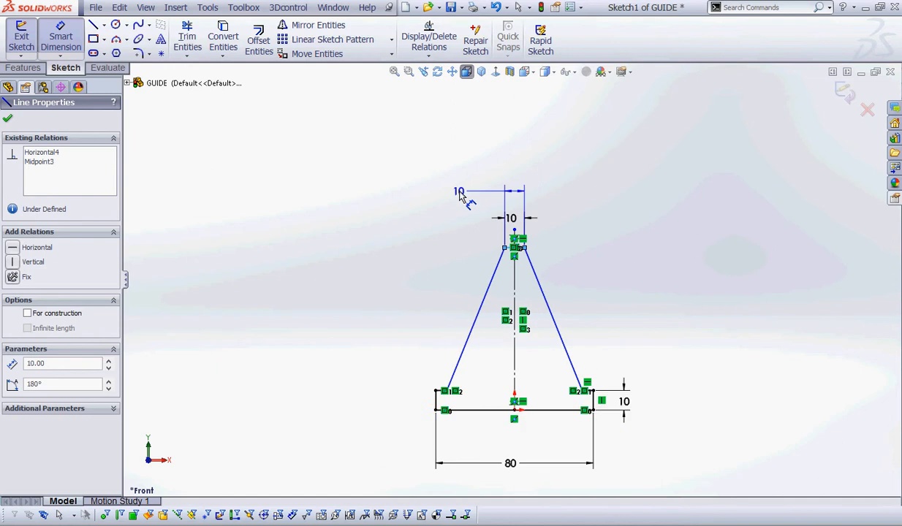
{"action": "left_click", "coordinate": [483, 410]}
{"action": "left_click", "coordinate": [394, 361]}
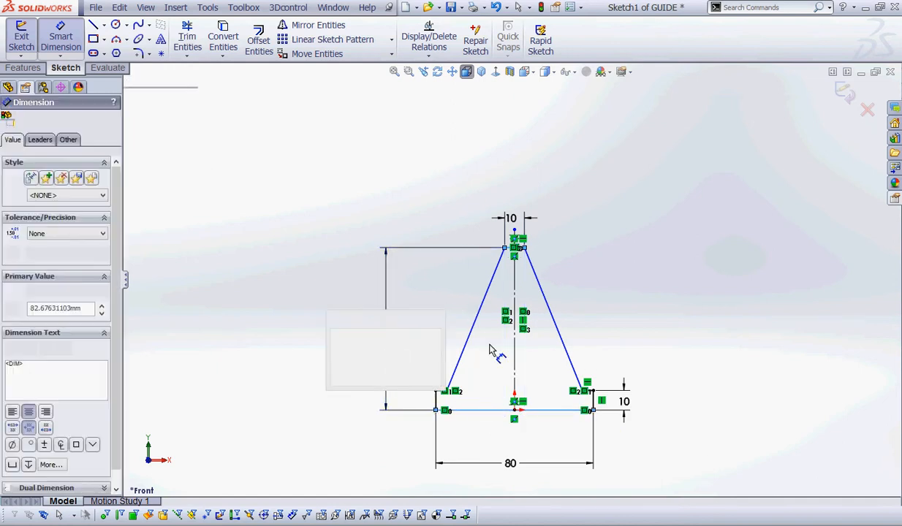
{"action": "type", "text": "50"}
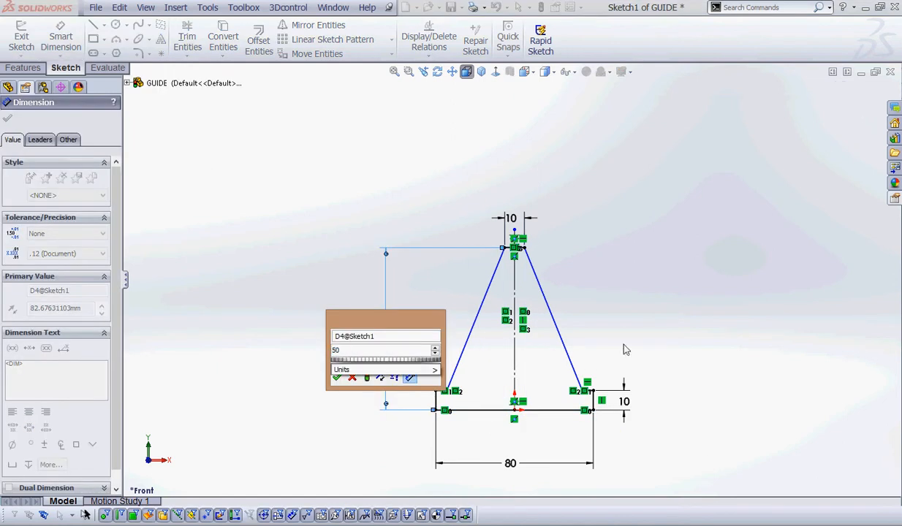
{"action": "key", "text": "Return"}
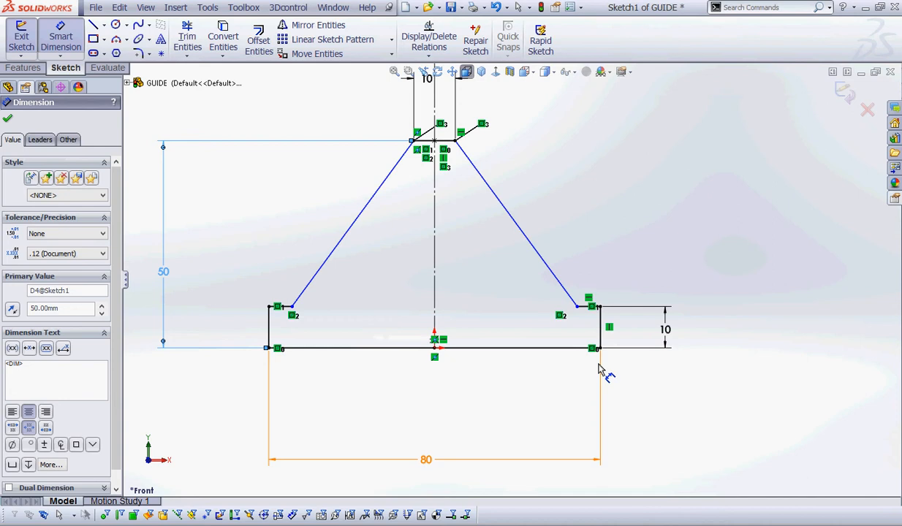
- Dimension the angle between the right sloped line and the right horizontal ledge, set it to 110 degrees, and leave Smart Dimension
{"action": "scroll", "coordinate": [585, 424], "scroll_direction": "down", "scroll_amount": 3}
{"action": "left_click", "coordinate": [542, 265]}
{"action": "left_click", "coordinate": [592, 306]}
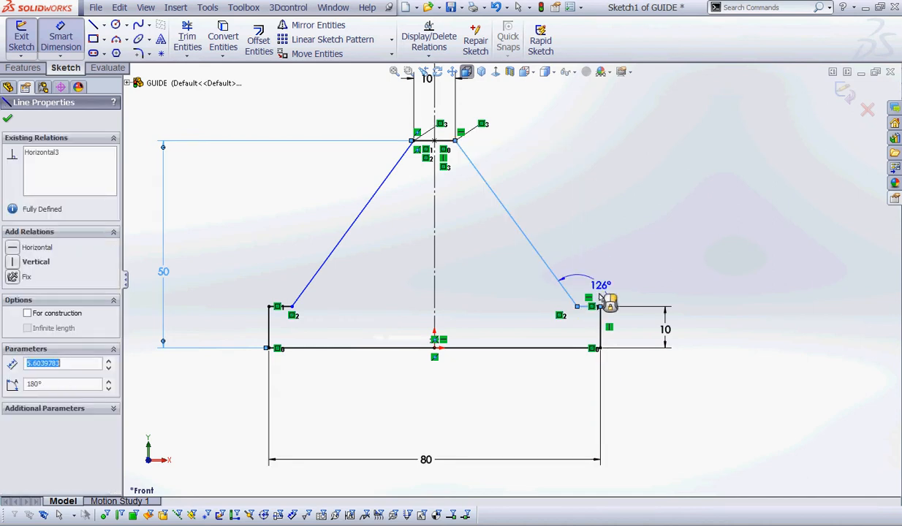
{"action": "left_click", "coordinate": [694, 264]}
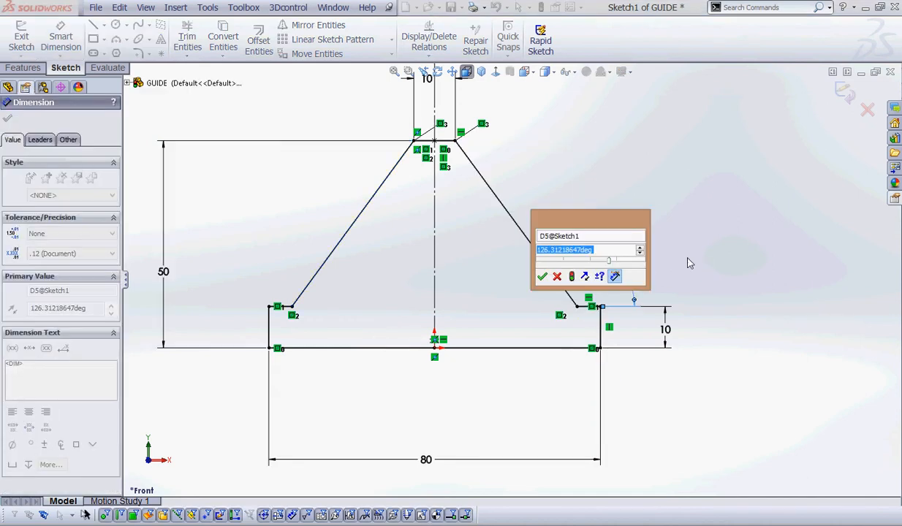
{"action": "type", "text": "110"}
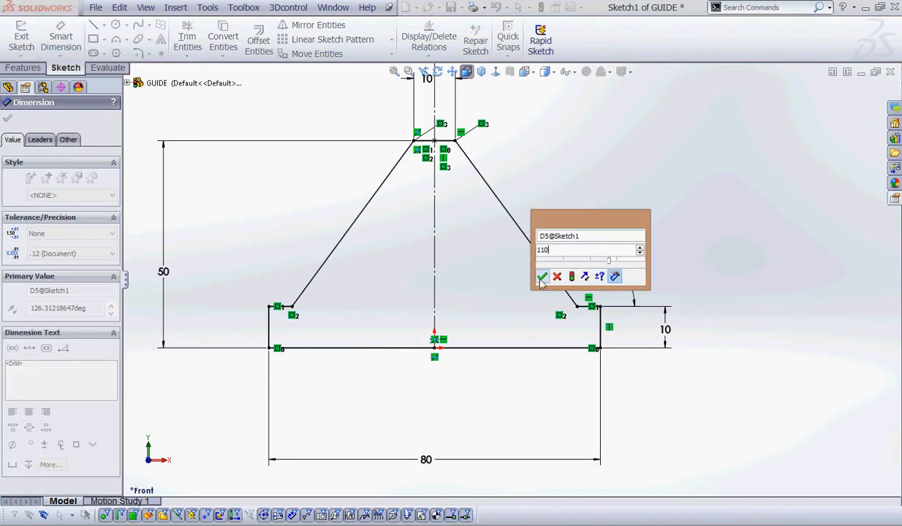
{"action": "left_click", "coordinate": [542, 278]}
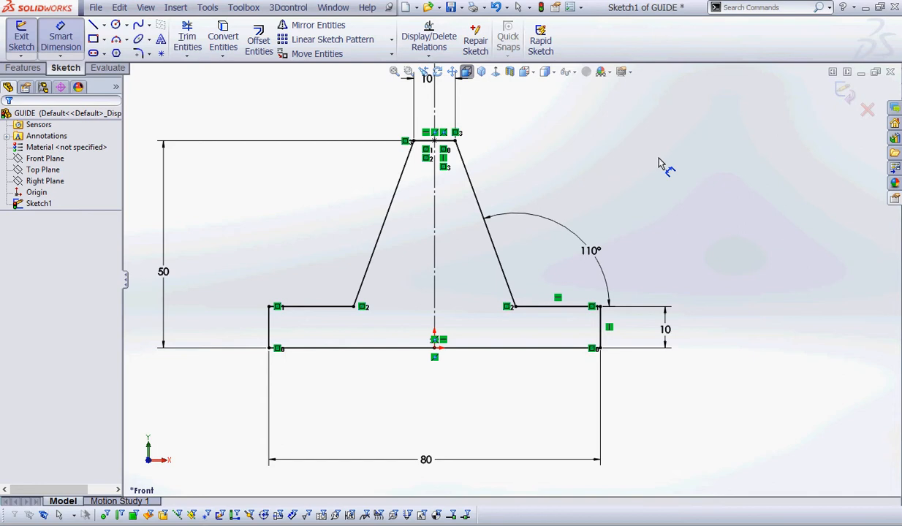
{"action": "right_click", "coordinate": [660, 164]}
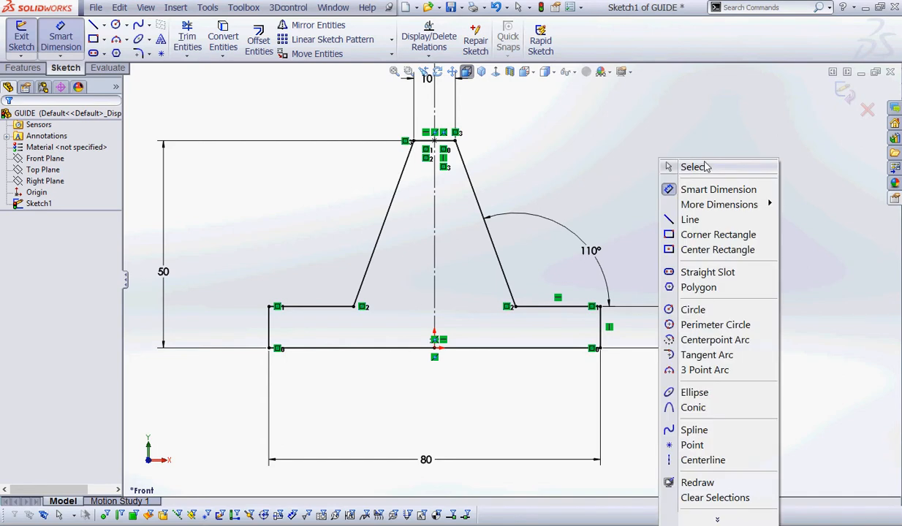
{"action": "left_click", "coordinate": [661, 167]}
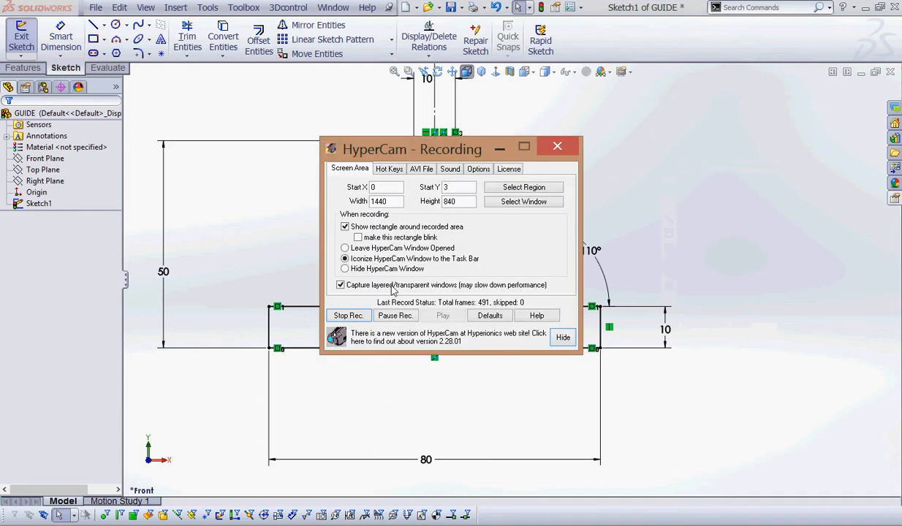
{"action": "left_click", "coordinate": [392, 314]}
{"action": "left_click", "coordinate": [499, 148]}
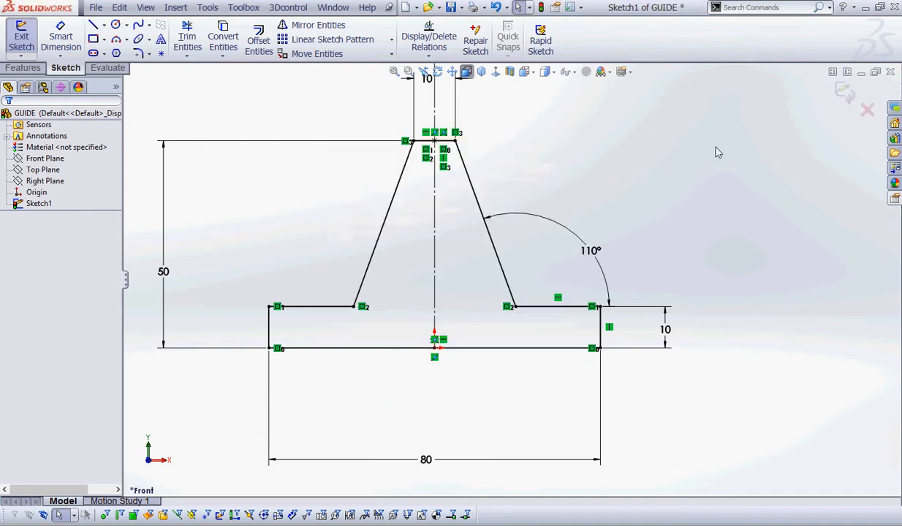
- Extrude the profile sketch as a boss with the Mid Plane end condition and a depth of 30 mm
{"action": "left_click", "coordinate": [483, 71]}
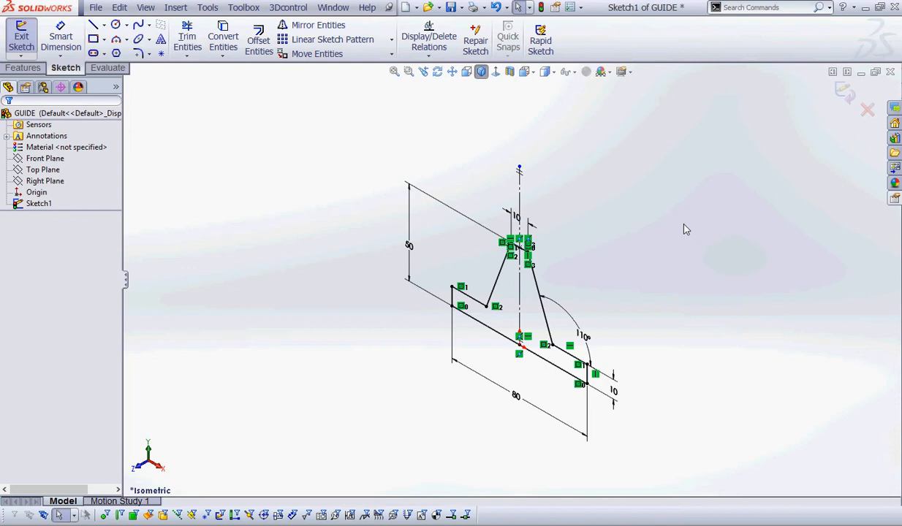
{"action": "left_click", "coordinate": [22, 67]}
{"action": "key", "text": "ctrl+2"}
{"action": "mouse_move", "coordinate": [68, 26]}
{"action": "left_mouse_down"}
{"action": "mouse_move", "coordinate": [40, 2]}
{"action": "mouse_move", "coordinate": [61, 13]}
{"action": "mouse_move", "coordinate": [30, 8]}
{"action": "mouse_move", "coordinate": [133, 28]}
{"action": "mouse_move", "coordinate": [67, 45]}
{"action": "left_mouse_up"}
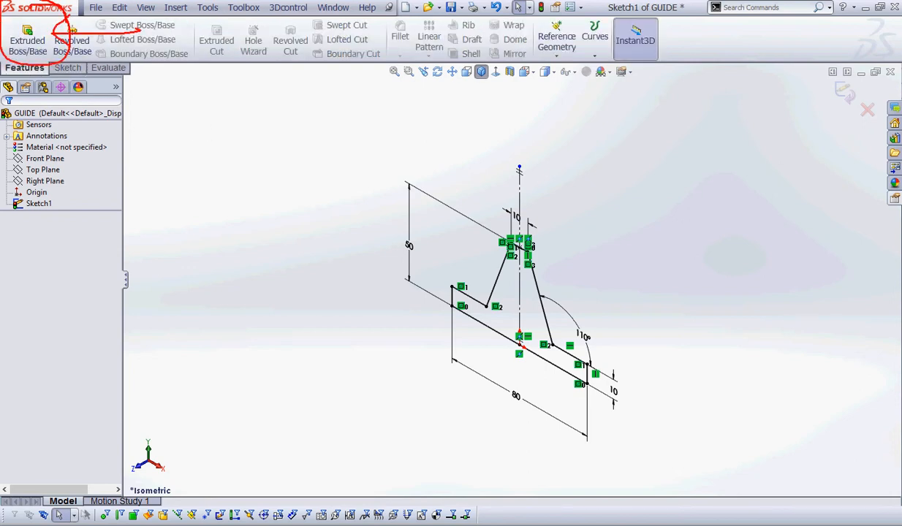
{"action": "key", "text": "Escape"}
{"action": "left_click", "coordinate": [28, 40]}
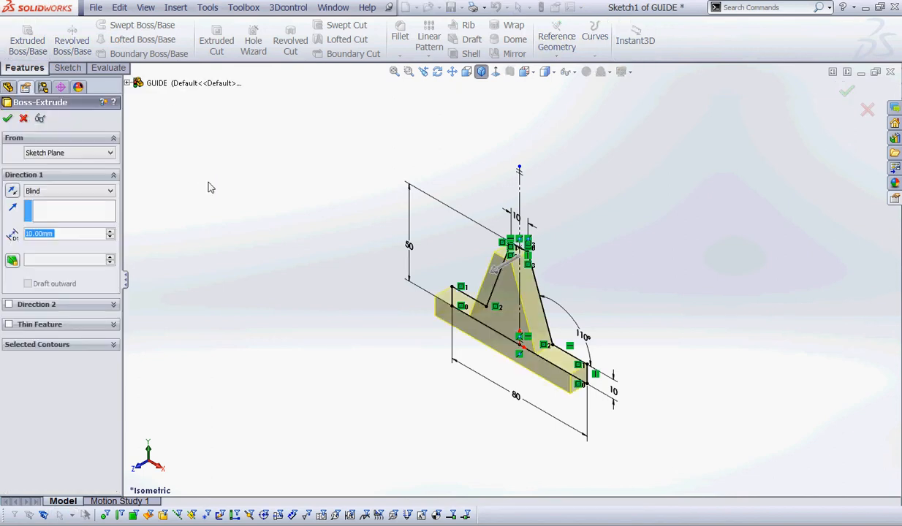
{"action": "left_click", "coordinate": [92, 196]}
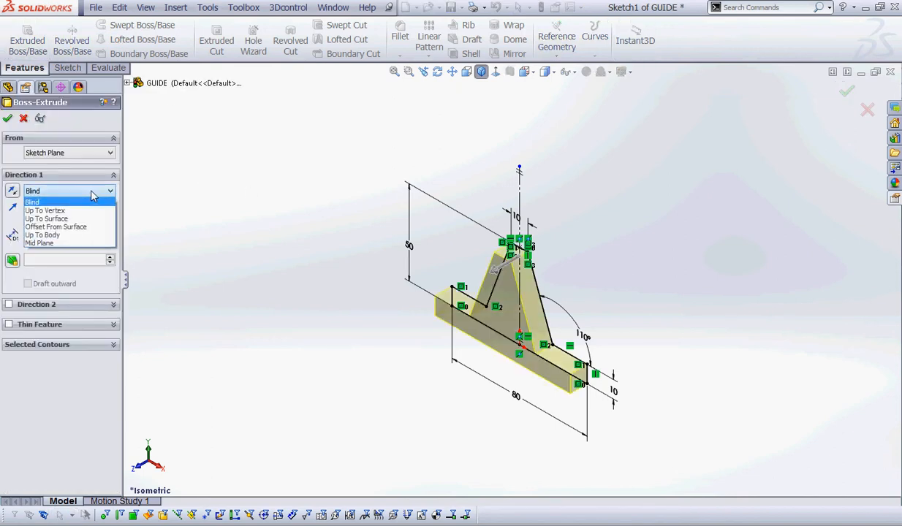
{"action": "left_click", "coordinate": [48, 241]}
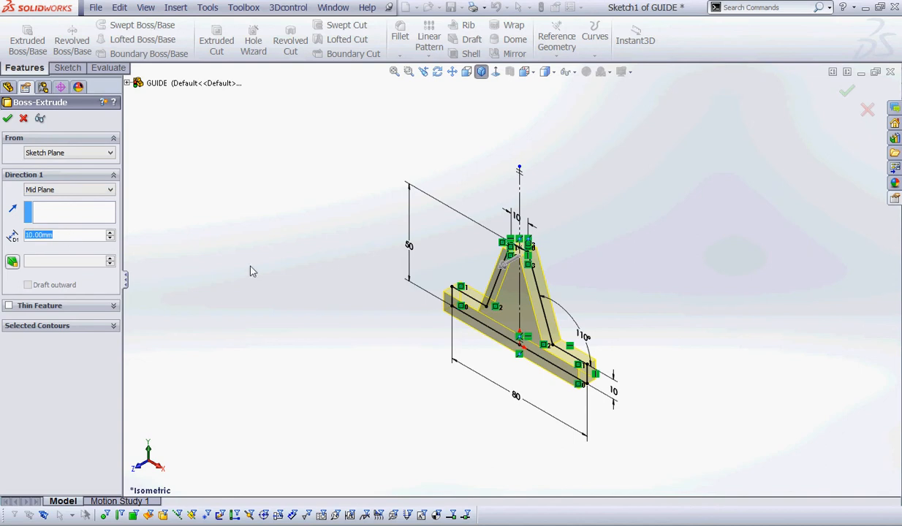
{"action": "type", "text": "30"}
{"action": "key", "text": "Return"}
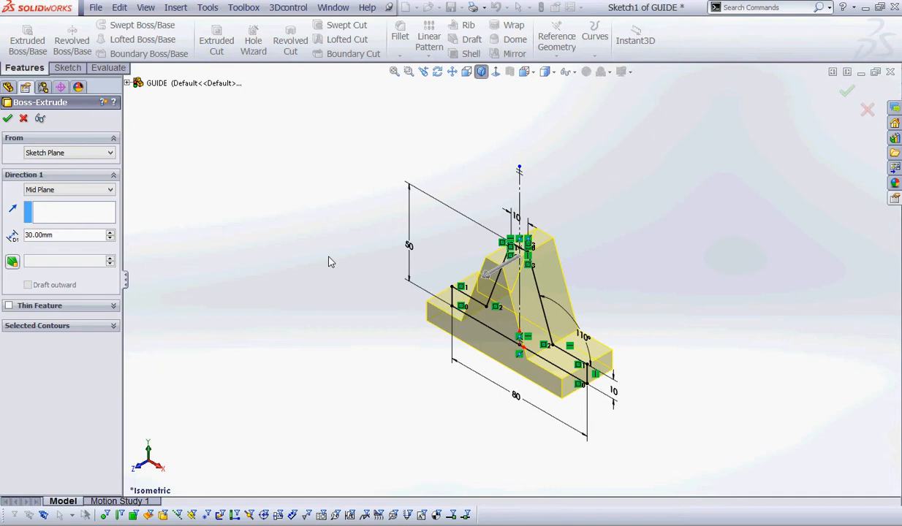
{"action": "left_click", "coordinate": [7, 117]}
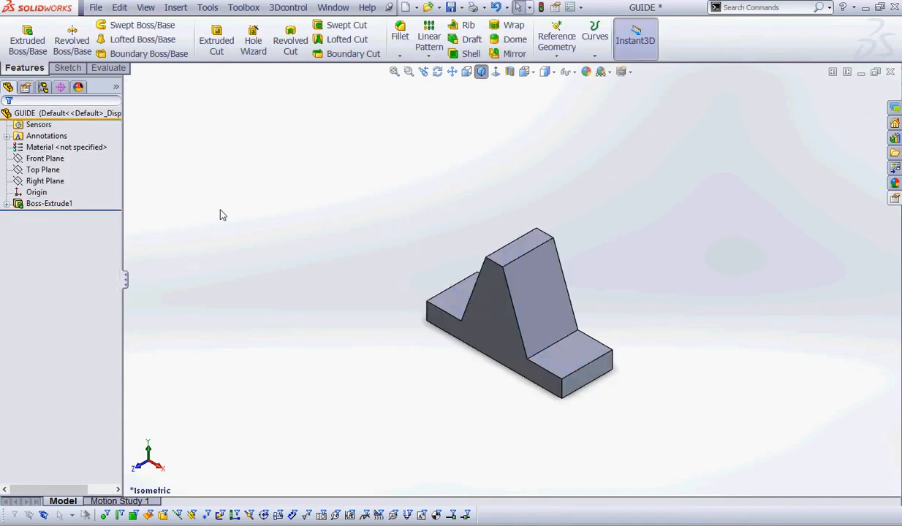
- Save the GUIDE part with the extruded body
{"action": "left_click", "coordinate": [45, 158]}
{"action": "middle_click_drag", "start_coordinate": [344, 204], "coordinate": [362, 220]}
{"action": "left_click", "coordinate": [325, 117]}
{"action": "key", "text": "ctrl+s"}
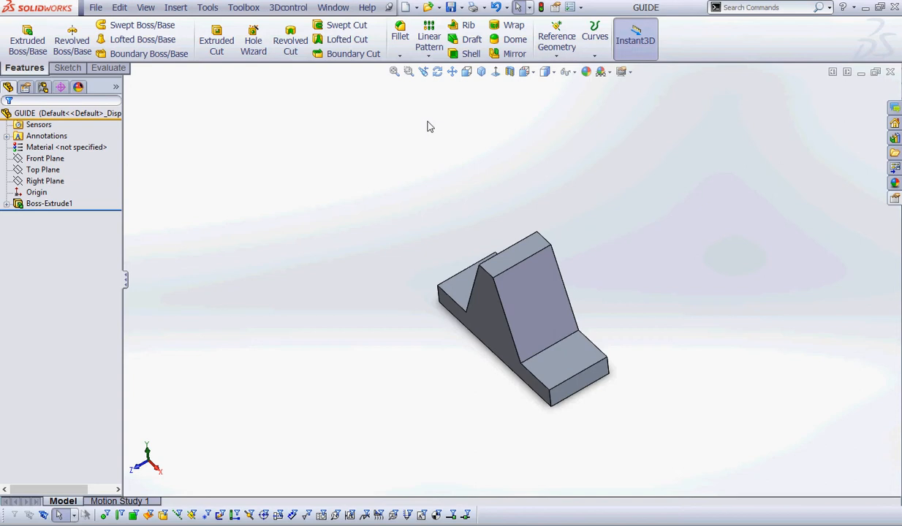
{"action": "key", "text": "ctrl+2"}
{"action": "mouse_move", "coordinate": [574, 356]}
{"action": "left_mouse_down"}
{"action": "mouse_move", "coordinate": [563, 376]}
{"action": "mouse_move", "coordinate": [585, 361]}
{"action": "mouse_move", "coordinate": [537, 350]}
{"action": "mouse_move", "coordinate": [555, 365]}
{"action": "left_mouse_up"}
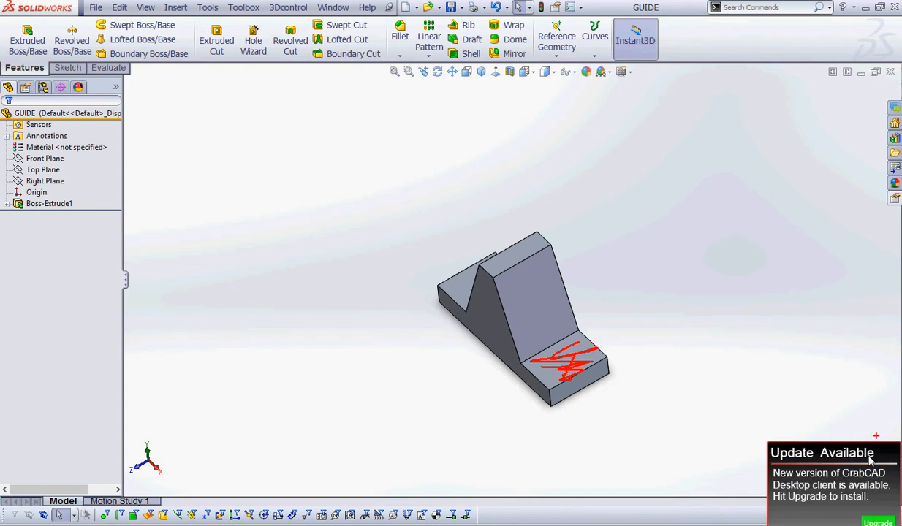
{"action": "key", "text": "Escape"}
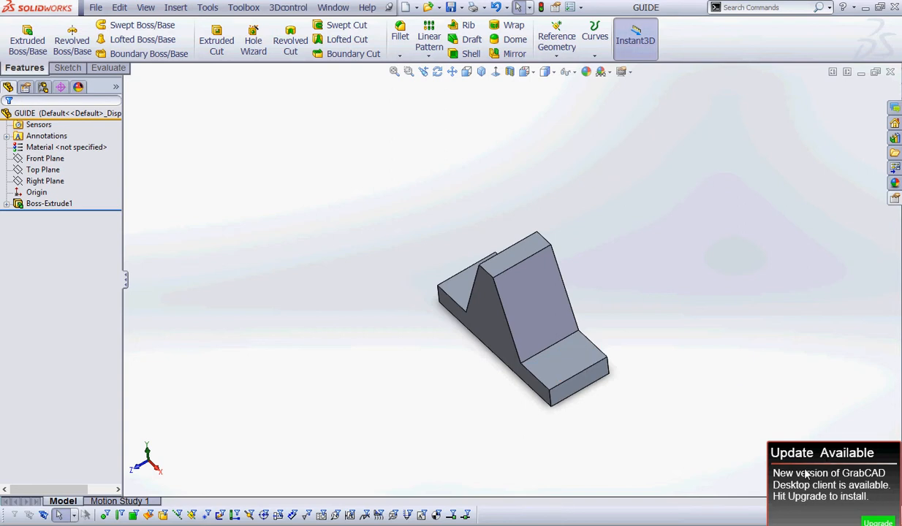
- Start a new sketch on the upper face of the base ledge on the right side of the body
{"action": "left_click", "coordinate": [559, 366]}
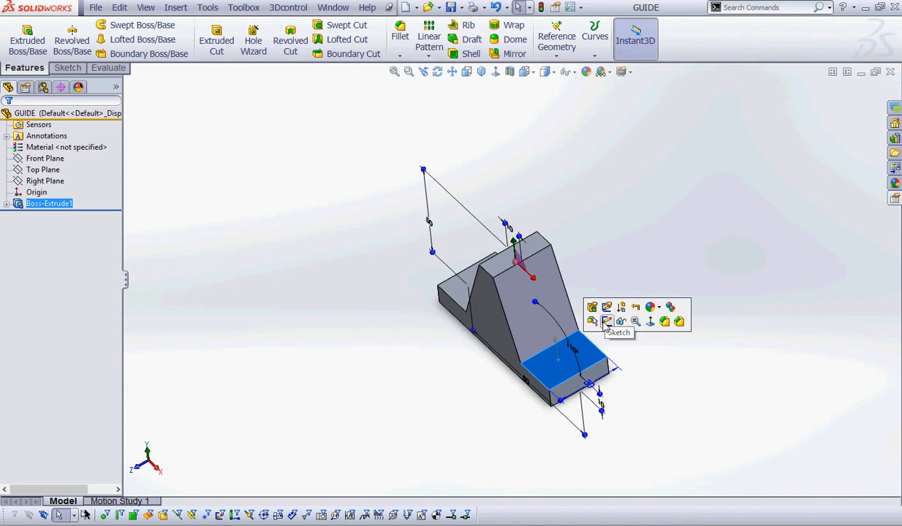
{"action": "left_click", "coordinate": [606, 325]}
{"action": "left_click", "coordinate": [606, 325]}
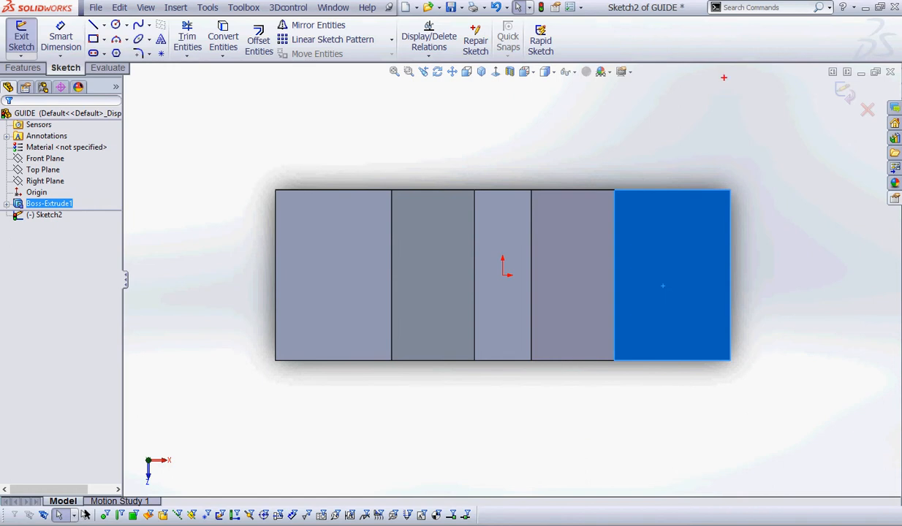
- Review the sketch settings in System Options, especially auto-rotating the view normal to the sketch plane on sketch creation
{"action": "left_click", "coordinate": [570, 8]}
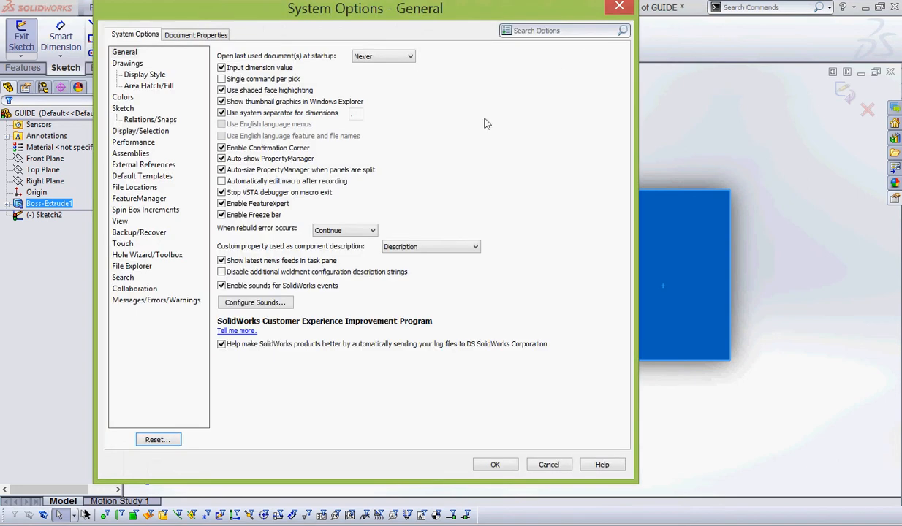
{"action": "left_click", "coordinate": [122, 109]}
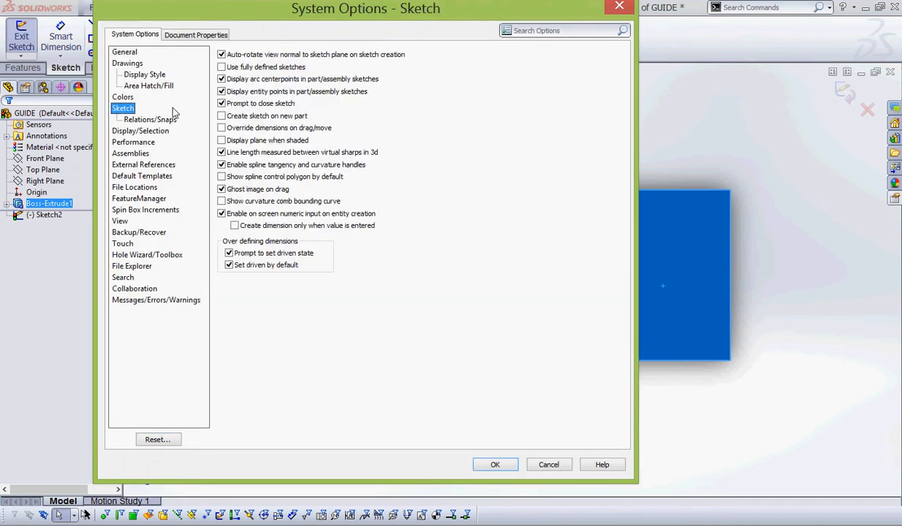
{"action": "mouse_move", "coordinate": [113, 115]}
{"action": "left_mouse_down"}
{"action": "mouse_move", "coordinate": [154, 117]}
{"action": "mouse_move", "coordinate": [119, 120]}
{"action": "left_mouse_up"}
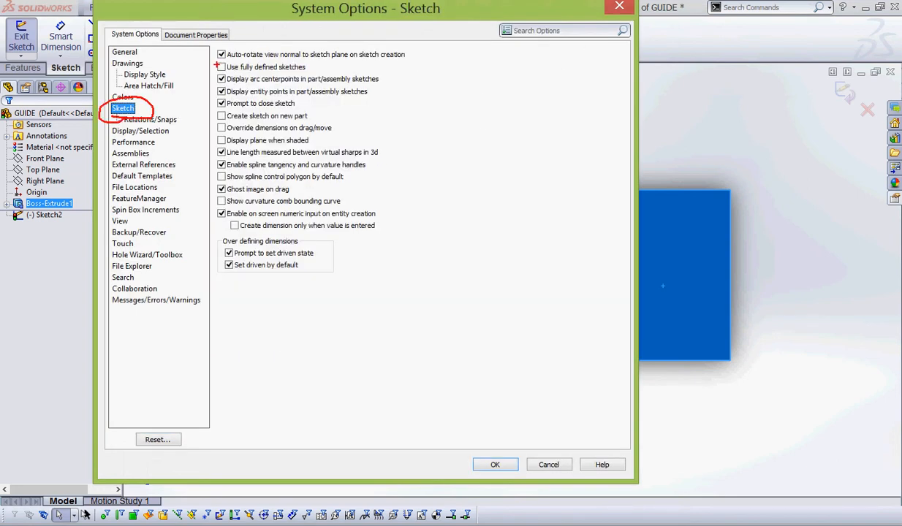
{"action": "left_click_drag", "start_coordinate": [217, 65], "coordinate": [407, 73]}
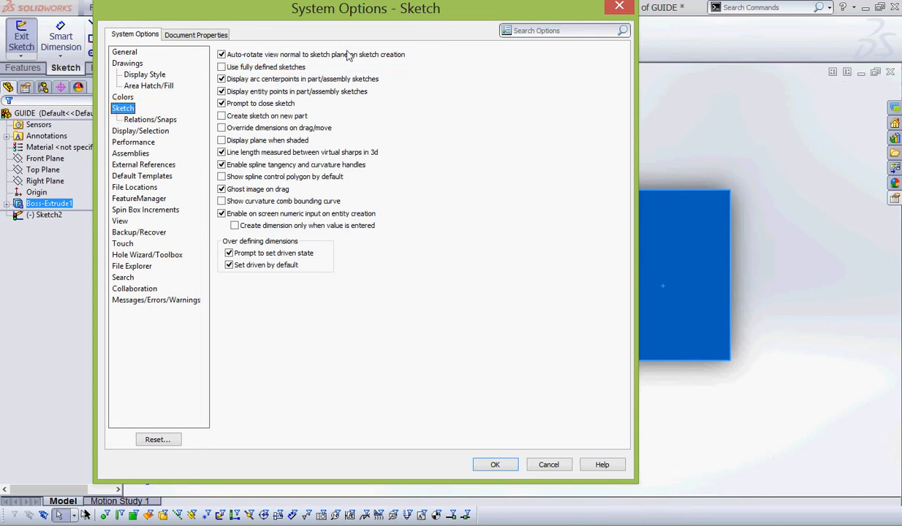
{"action": "left_click", "coordinate": [495, 465]}
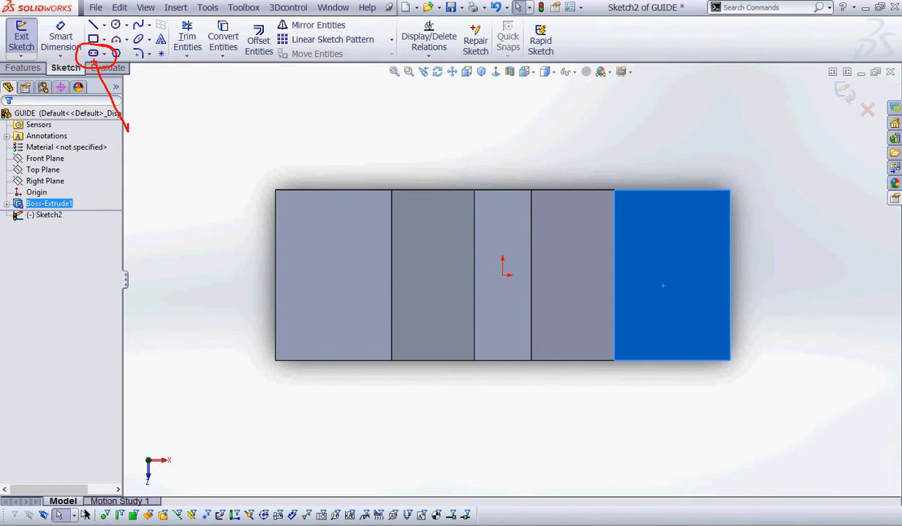
{"action": "left_click_drag", "start_coordinate": [93, 61], "coordinate": [133, 72]}
{"action": "left_click_drag", "start_coordinate": [724, 124], "coordinate": [679, 222]}
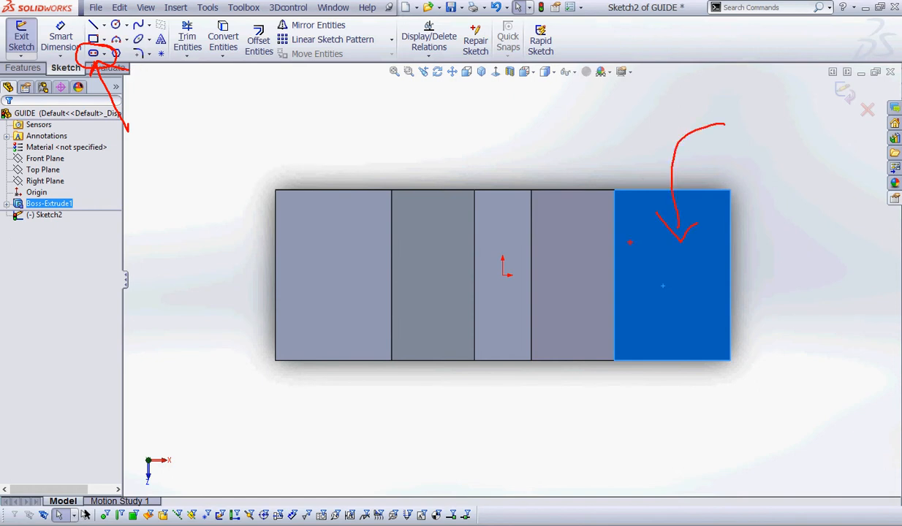
{"action": "key", "text": "Escape"}
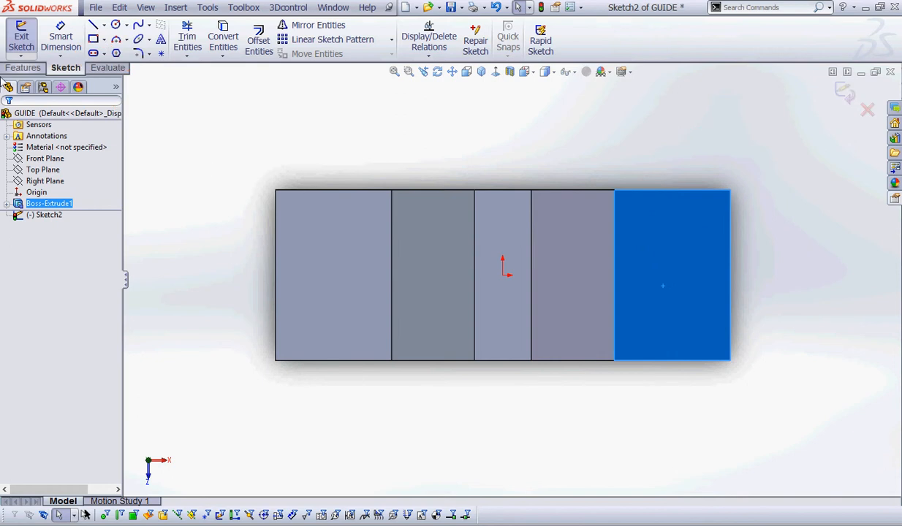
- Sketch a vertical straight slot with added dimensions on the right ledge face, about 15.75 mm between arc centres and 10.35 mm wide
{"action": "left_click", "coordinate": [93, 54]}
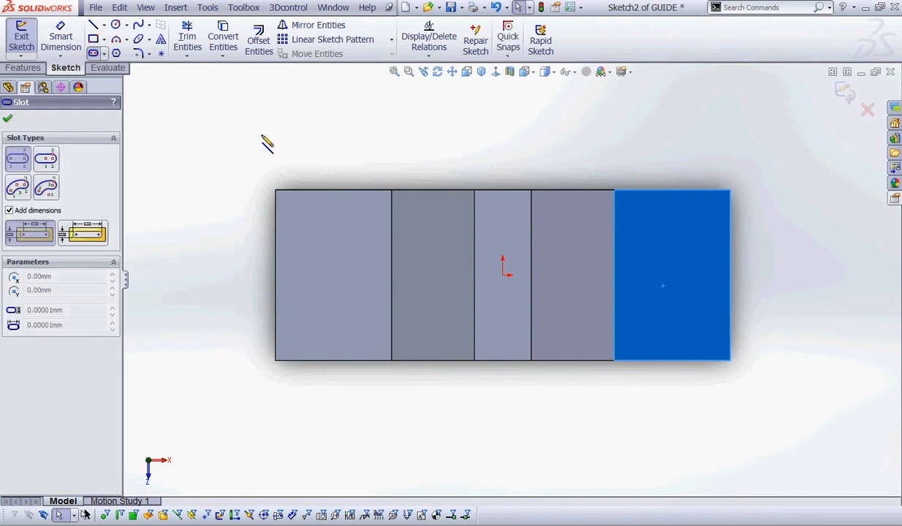
{"action": "key", "text": "ctrl+2"}
{"action": "mouse_move", "coordinate": [70, 137]}
{"action": "left_mouse_down"}
{"action": "mouse_move", "coordinate": [4, 159]}
{"action": "mouse_move", "coordinate": [73, 129]}
{"action": "left_mouse_up"}
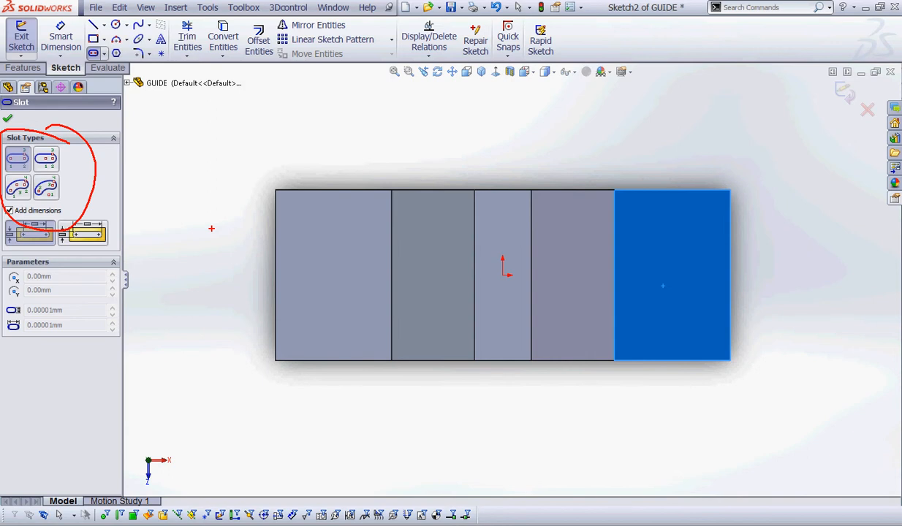
{"action": "key", "text": "Escape"}
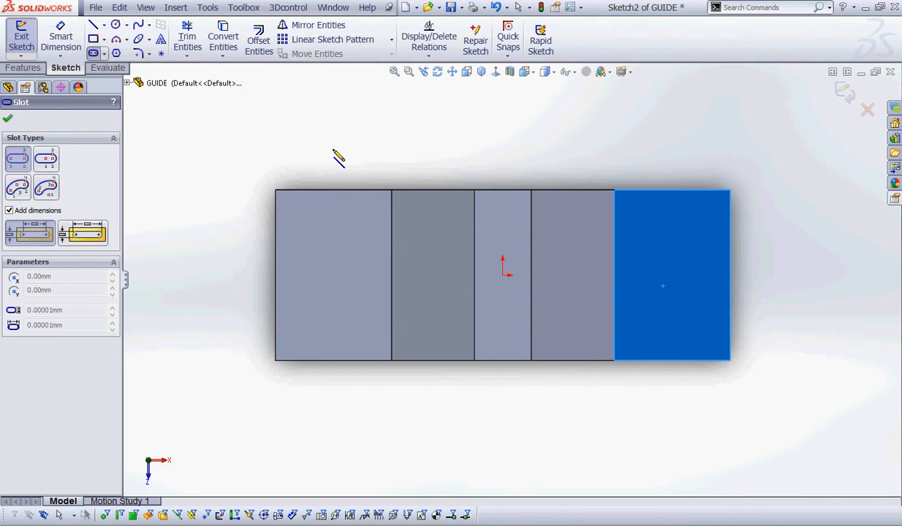
{"action": "left_click", "coordinate": [669, 230]}
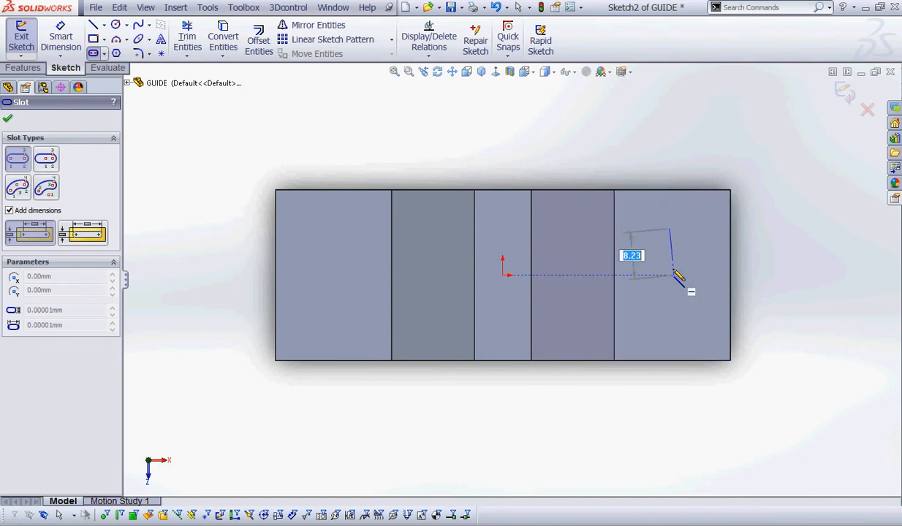
{"action": "left_click", "coordinate": [669, 318]}
{"action": "left_click", "coordinate": [699, 320]}
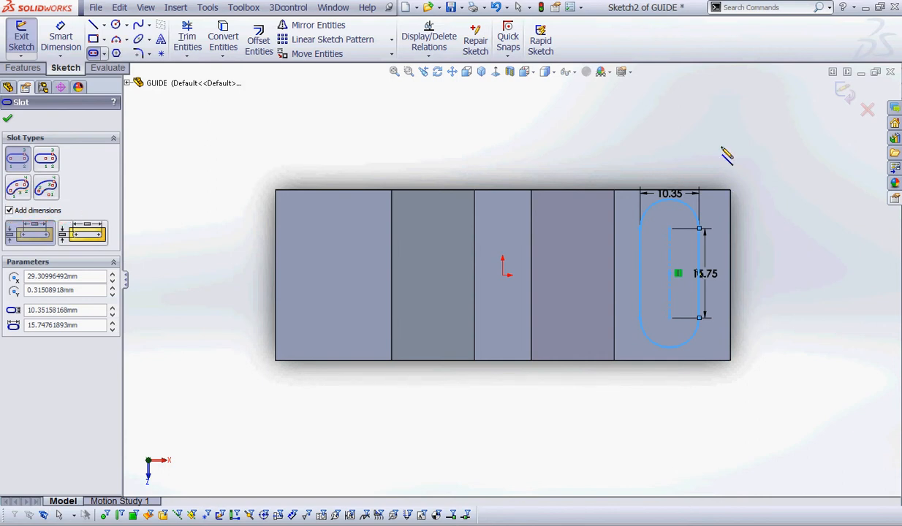
{"action": "right_click", "coordinate": [681, 138]}
{"action": "left_click", "coordinate": [731, 145]}
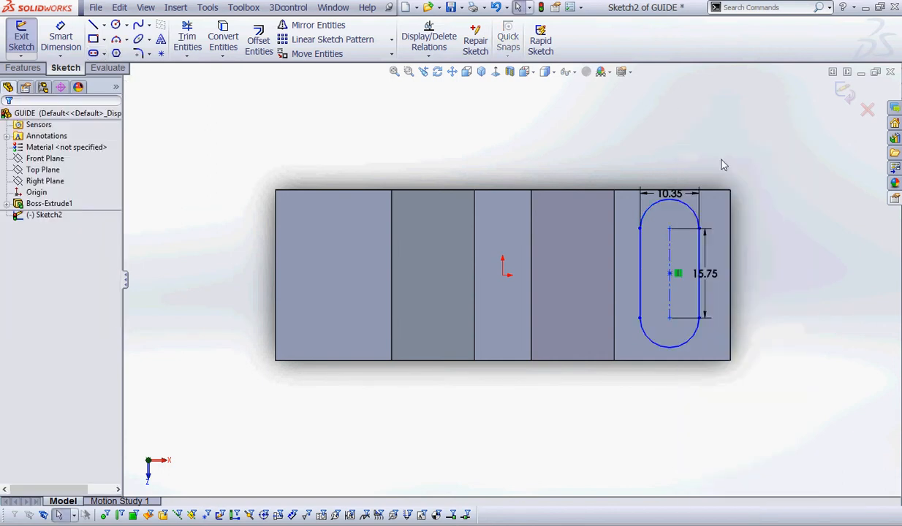
- Set the slot's width to 6 mm and its centre-to-centre length to 10 mm
{"action": "double_click", "coordinate": [697, 192]}
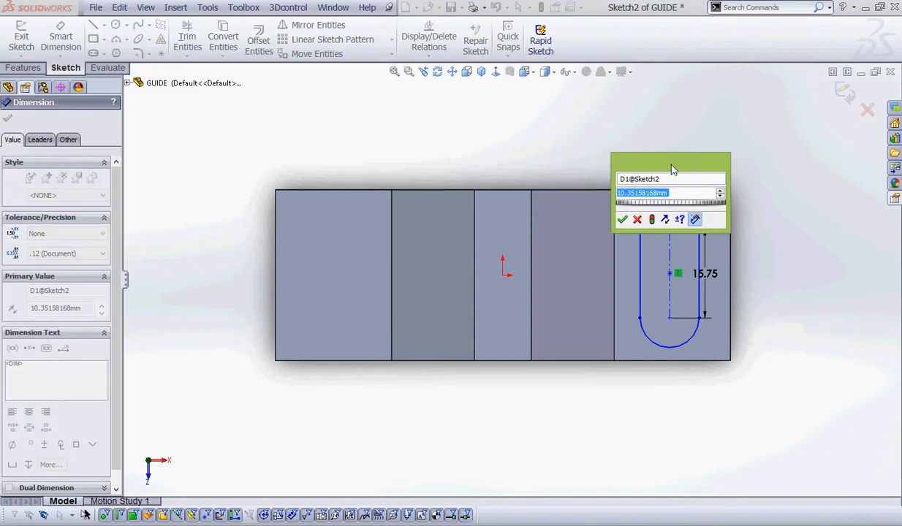
{"action": "left_click_drag", "start_coordinate": [671, 166], "coordinate": [555, 97]}
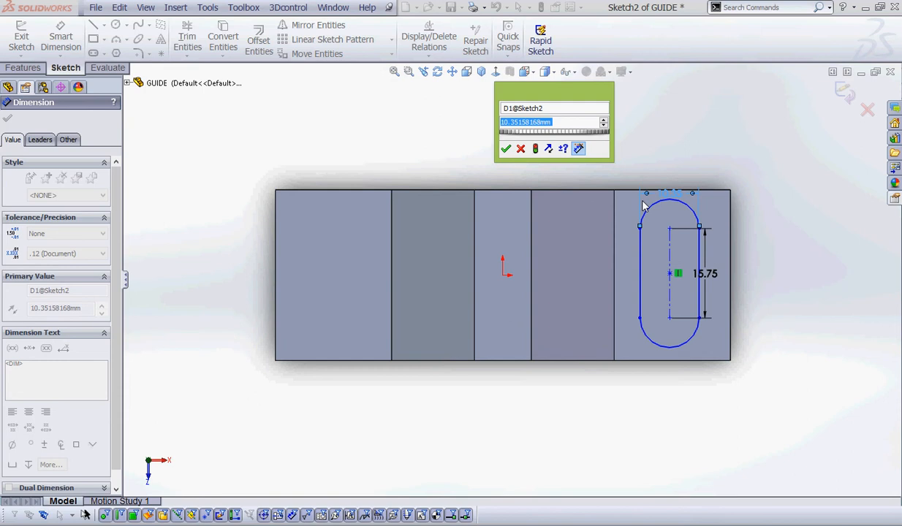
{"action": "type", "text": "6"}
{"action": "key", "text": "Return"}
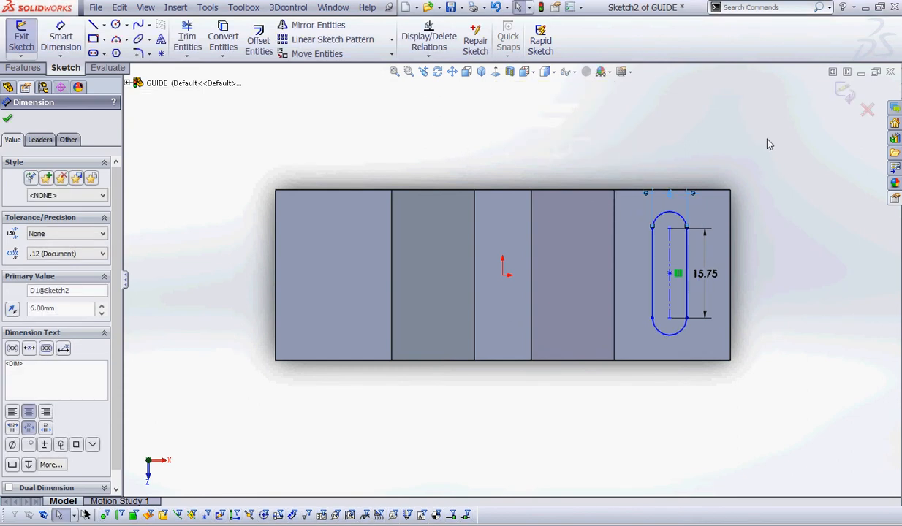
{"action": "double_click", "coordinate": [709, 271]}
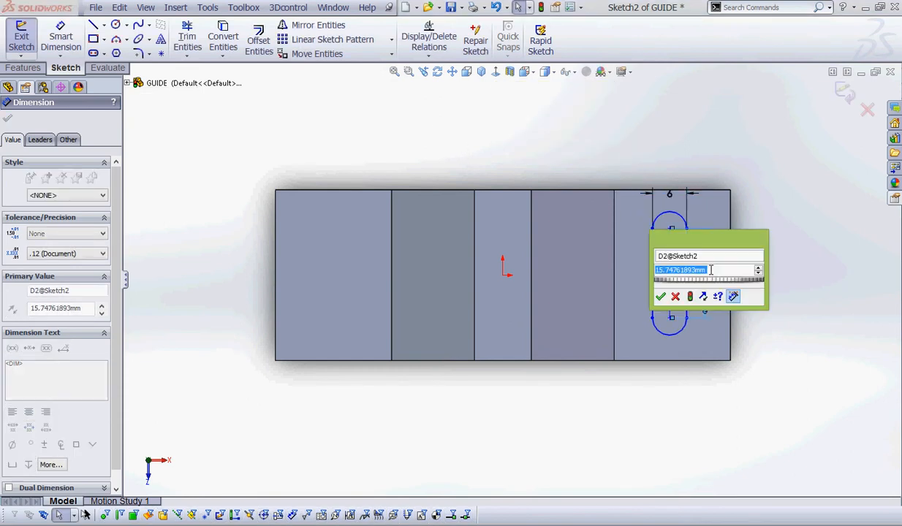
{"action": "type", "text": "10"}
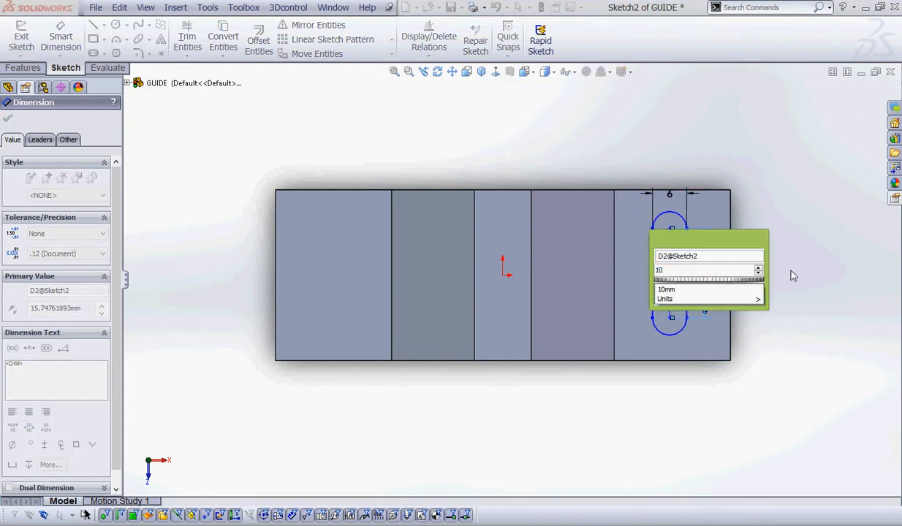
{"action": "left_click", "coordinate": [661, 299]}
{"action": "left_click", "coordinate": [659, 296]}
{"action": "left_click", "coordinate": [797, 385]}
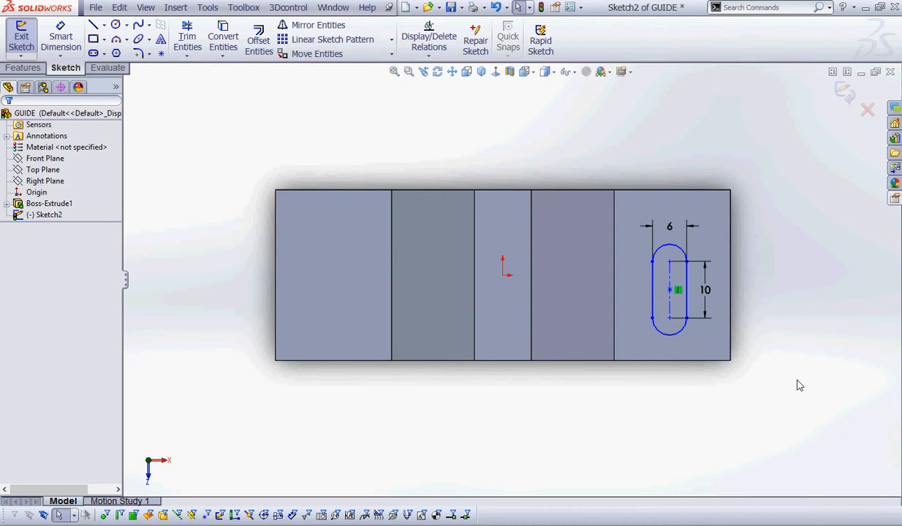
- Add a Horizontal relation between the origin and the slot's centre point
{"action": "key", "text": "ctrl+2"}
{"action": "left_click_drag", "start_coordinate": [738, 190], "coordinate": [776, 190], "text": "shift"}
{"action": "left_click_drag", "start_coordinate": [671, 262], "coordinate": [782, 256]}
{"action": "left_click", "coordinate": [430, 56]}
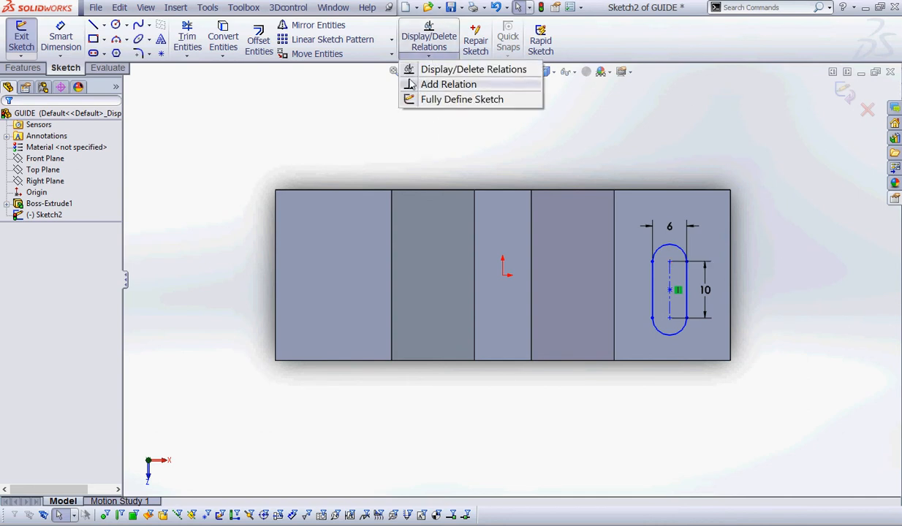
{"action": "left_click", "coordinate": [475, 85]}
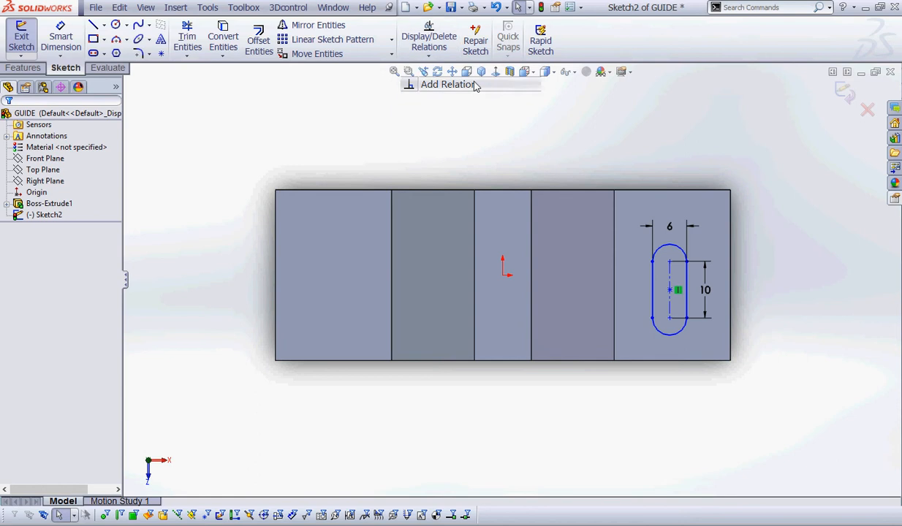
{"action": "left_click", "coordinate": [503, 275]}
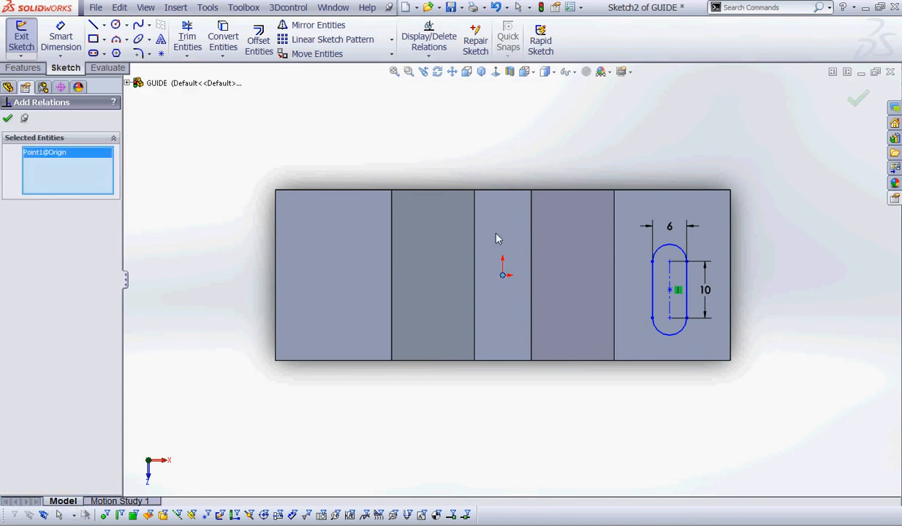
{"action": "left_click", "coordinate": [669, 290]}
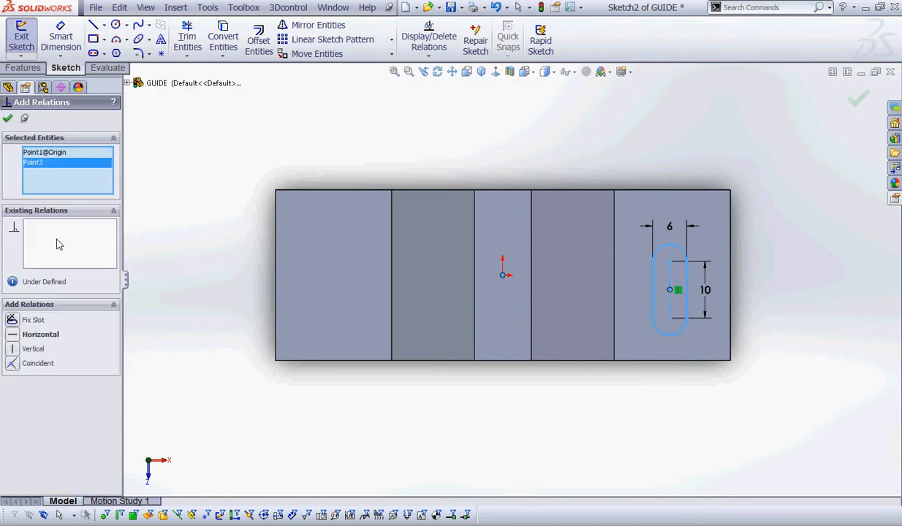
{"action": "left_click", "coordinate": [12, 330]}
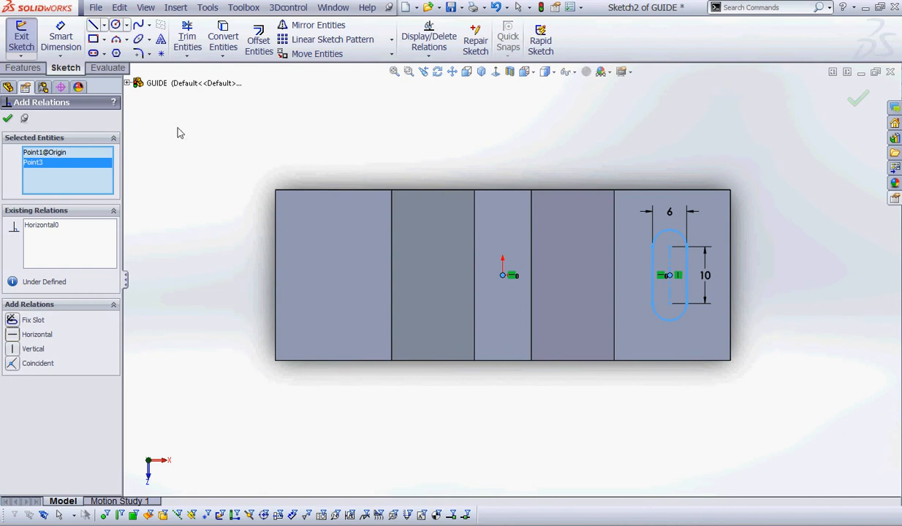
{"action": "left_click", "coordinate": [8, 118]}
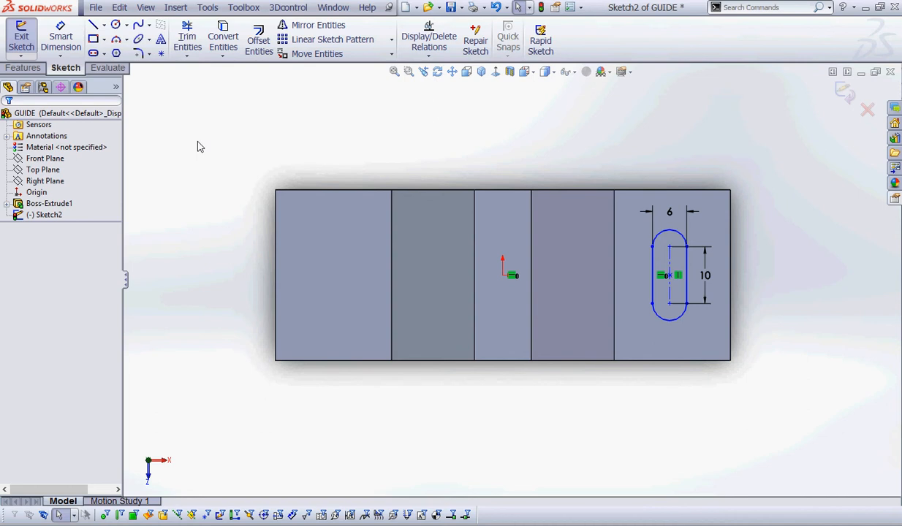
- Dimension the horizontal distance from the origin to the slot's centreline as 30 mm
{"action": "left_click", "coordinate": [60, 38]}
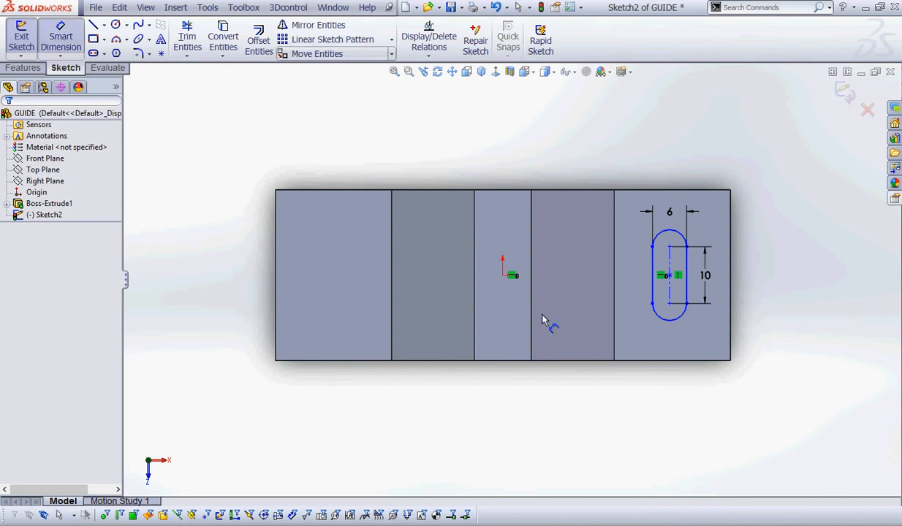
{"action": "left_click", "coordinate": [503, 276]}
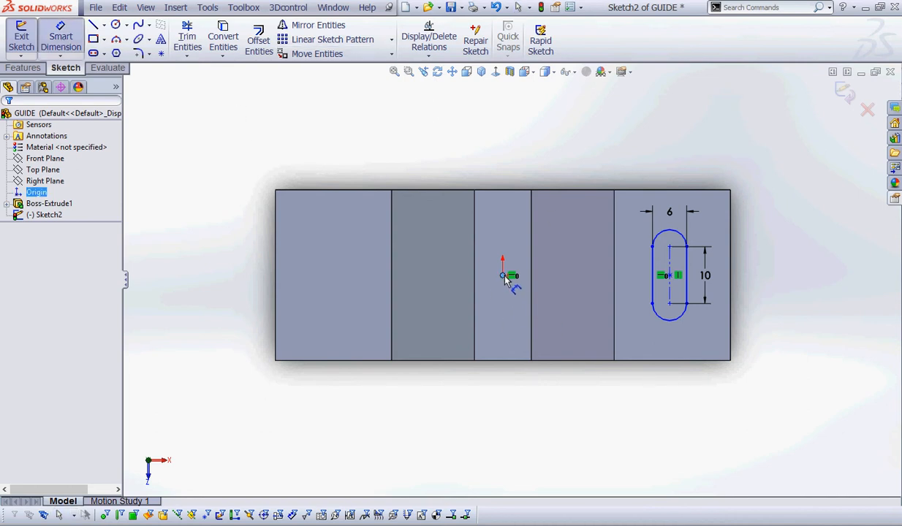
{"action": "left_click", "coordinate": [670, 274]}
{"action": "left_click", "coordinate": [648, 166]}
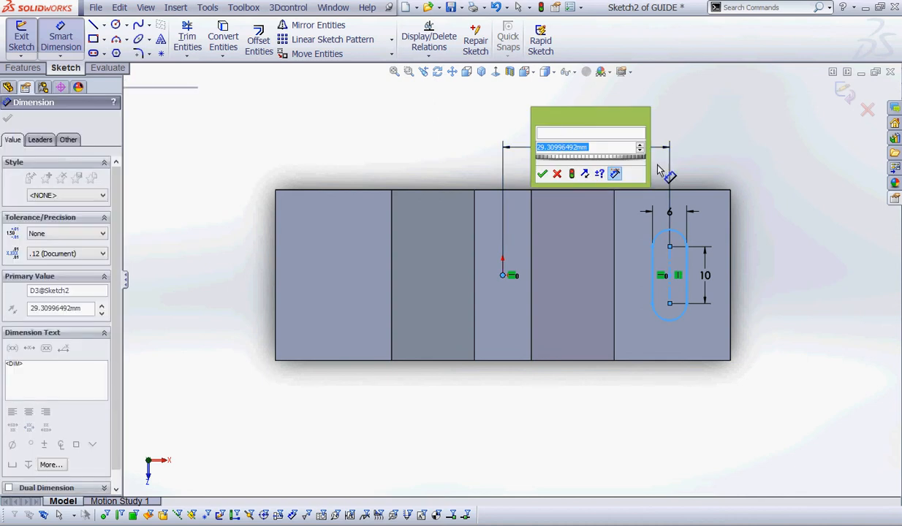
{"action": "type", "text": "30"}
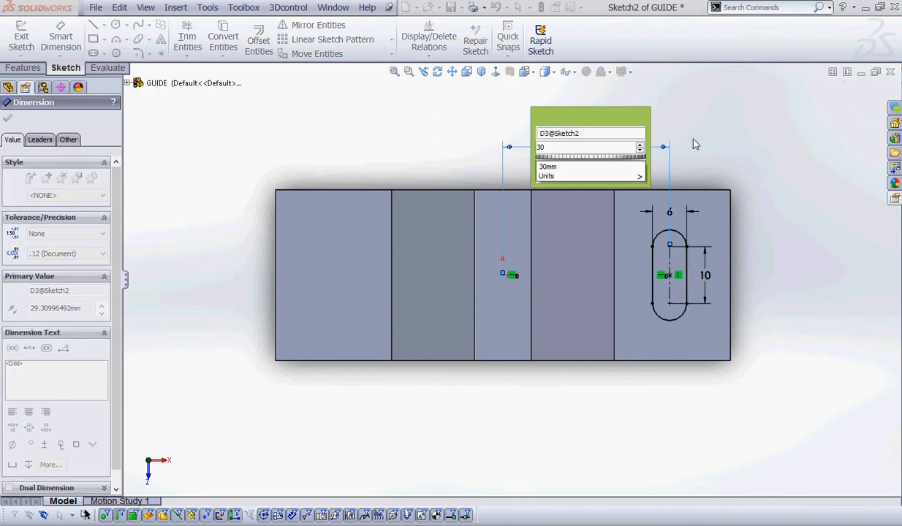
{"action": "left_click", "coordinate": [719, 124]}
{"action": "left_click", "coordinate": [542, 174]}
{"action": "right_click", "coordinate": [432, 115]}
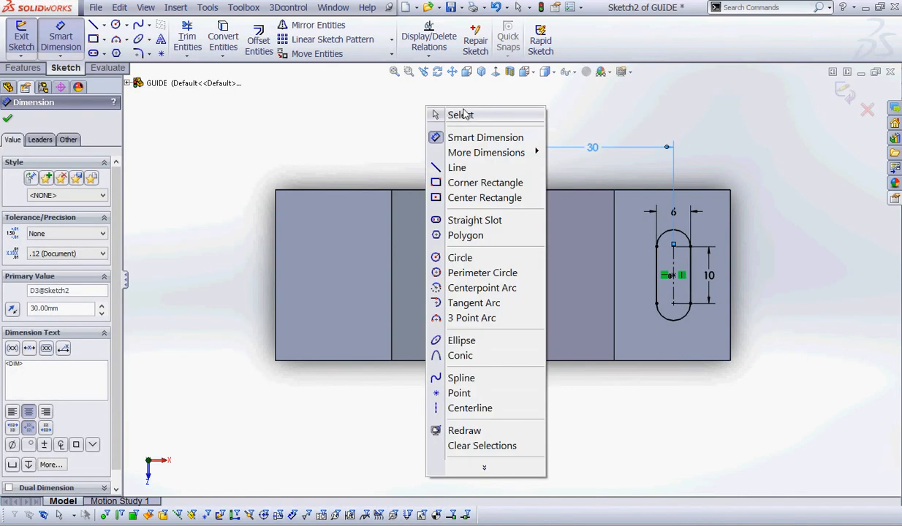
{"action": "left_click", "coordinate": [437, 112]}
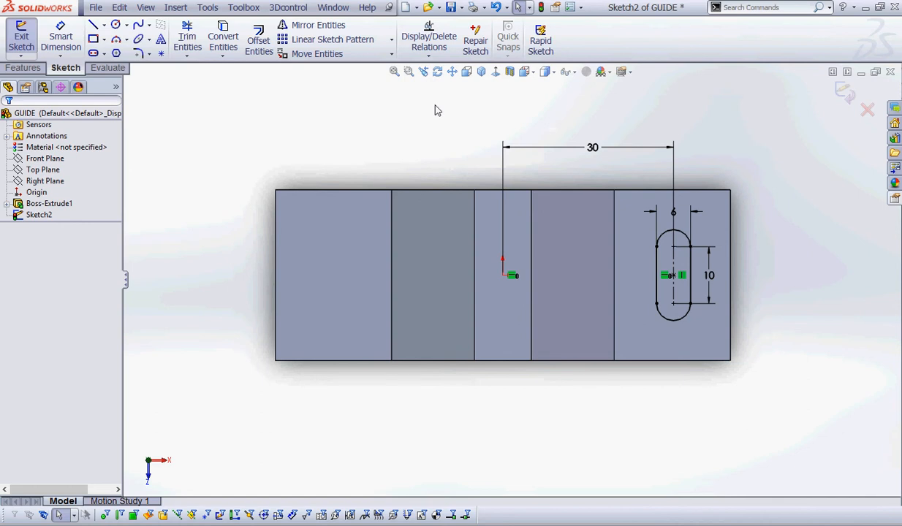
- Cut the slot sketch through the base ledge with an Extruded Cut using the Through All end condition
{"action": "key", "text": "ctrl+2"}
{"action": "mouse_move", "coordinate": [739, 524]}
{"action": "left_mouse_down"}
{"action": "mouse_move", "coordinate": [667, 510]}
{"action": "mouse_move", "coordinate": [700, 518]}
{"action": "left_mouse_up"}
{"action": "mouse_move", "coordinate": [757, 465]}
{"action": "left_mouse_down"}
{"action": "mouse_move", "coordinate": [694, 507]}
{"action": "mouse_move", "coordinate": [692, 520]}
{"action": "left_mouse_up"}
{"action": "mouse_move", "coordinate": [678, 506]}
{"action": "left_mouse_down"}
{"action": "mouse_move", "coordinate": [685, 515]}
{"action": "mouse_move", "coordinate": [719, 501]}
{"action": "left_mouse_up"}
{"action": "key", "text": "Escape"}
{"action": "left_click", "coordinate": [481, 70]}
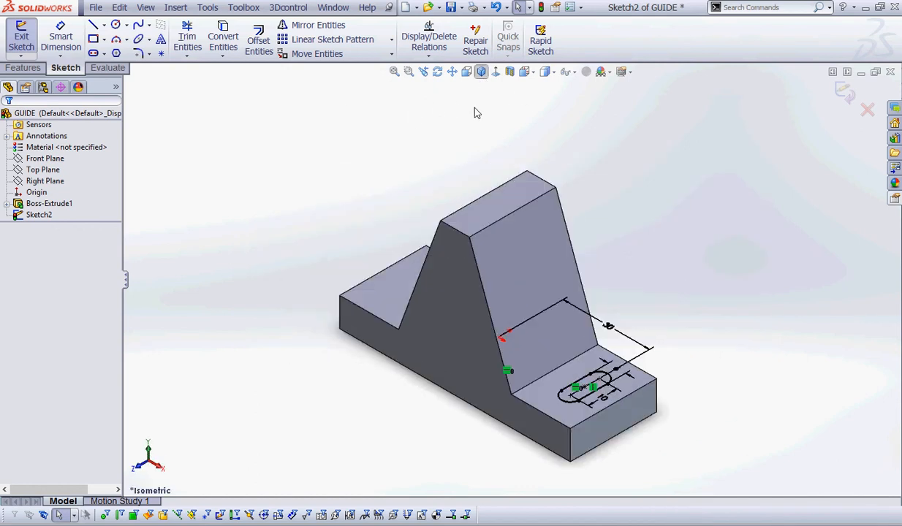
{"action": "left_click", "coordinate": [21, 68]}
{"action": "left_click", "coordinate": [216, 40]}
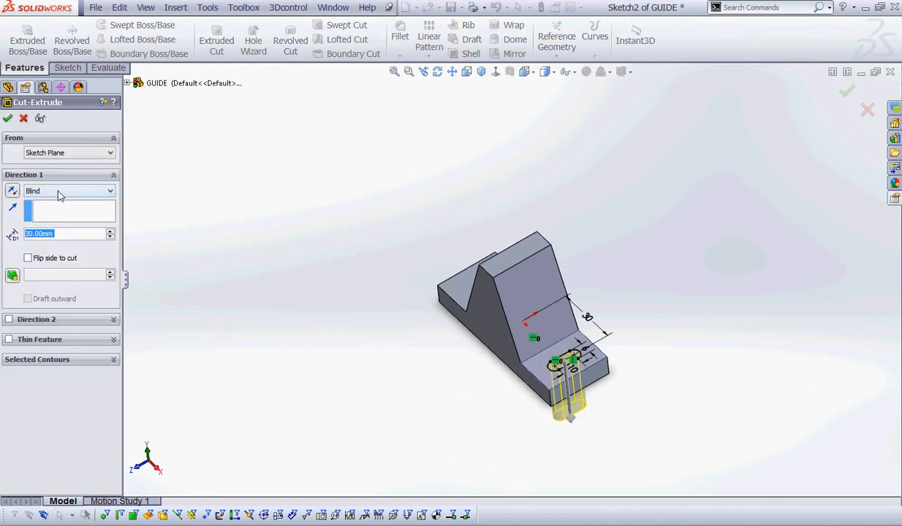
{"action": "left_click", "coordinate": [59, 192]}
{"action": "left_click", "coordinate": [40, 212]}
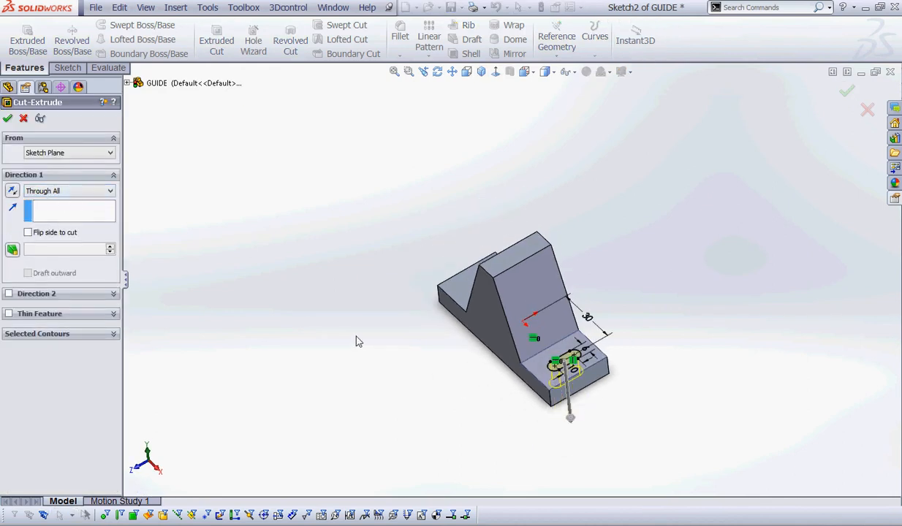
{"action": "left_click", "coordinate": [7, 117]}
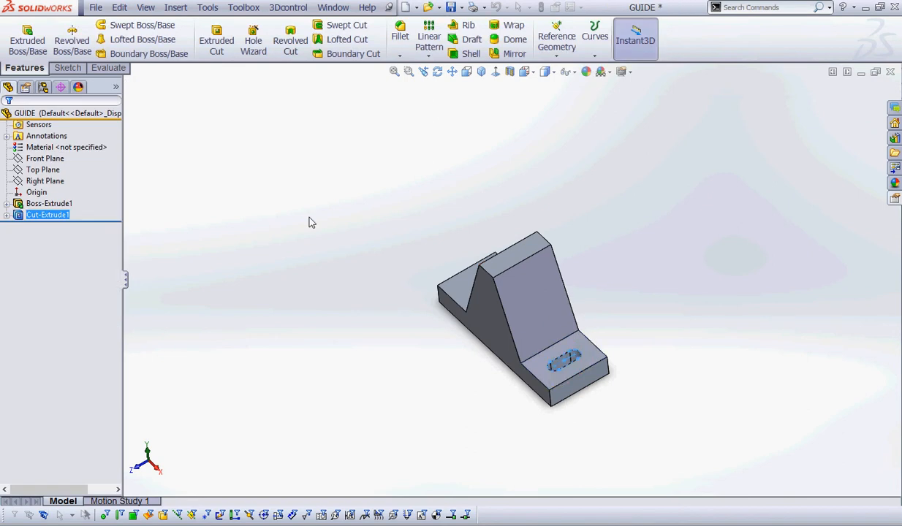
- Rename the slot's cut feature as SLOT and save the part
{"action": "left_click", "coordinate": [67, 218]}
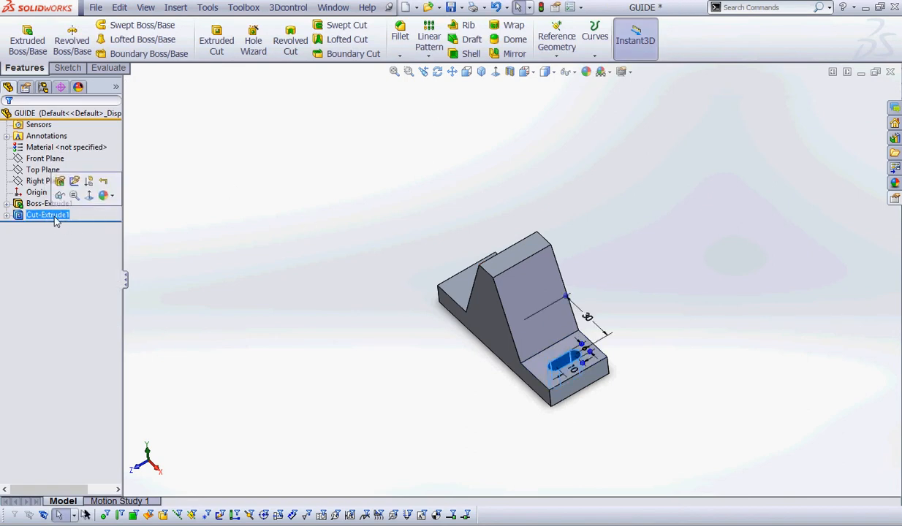
{"action": "left_click", "coordinate": [54, 217]}
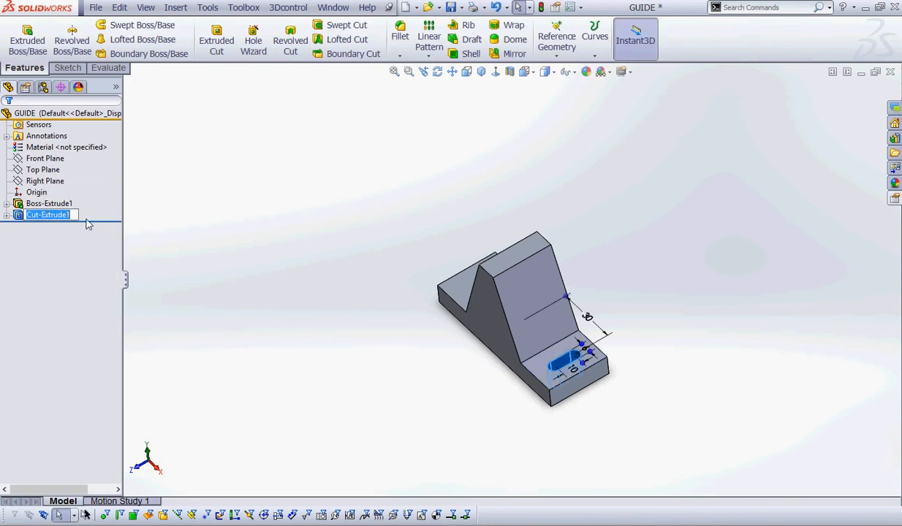
{"action": "type", "text": "SLOT"}
{"action": "left_click", "coordinate": [249, 234]}
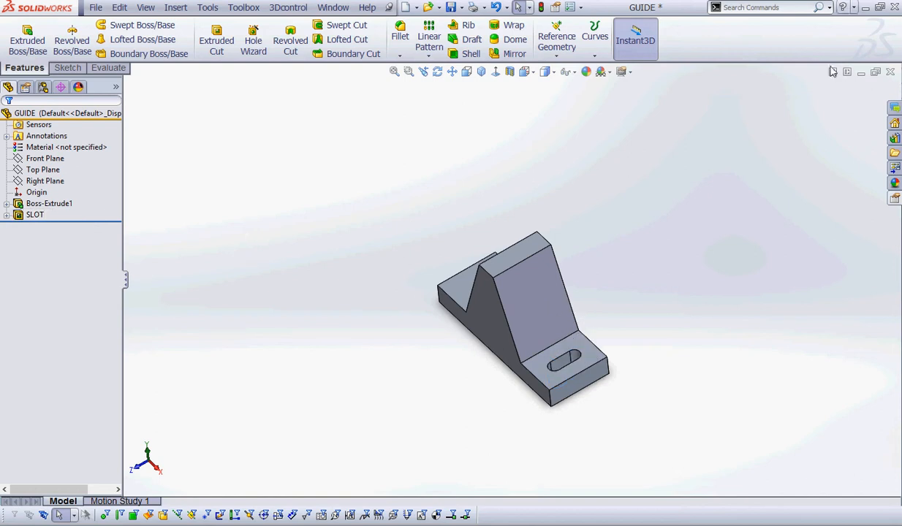
{"action": "left_click", "coordinate": [450, 7]}
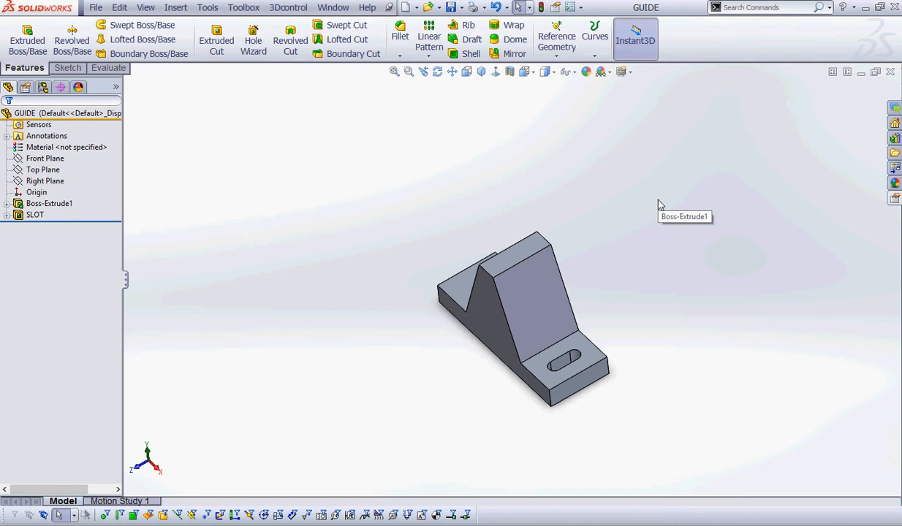
{"action": "left_click", "coordinate": [402, 525]}
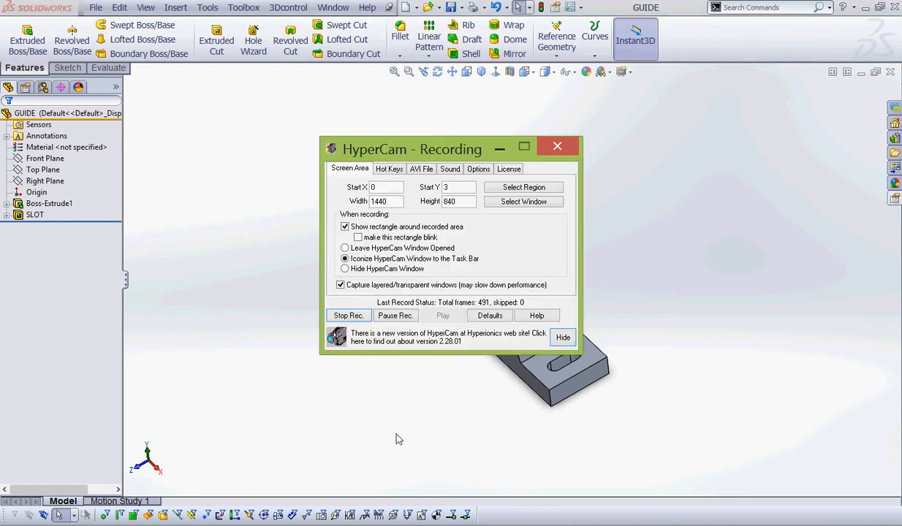
{"action": "left_click", "coordinate": [499, 148]}
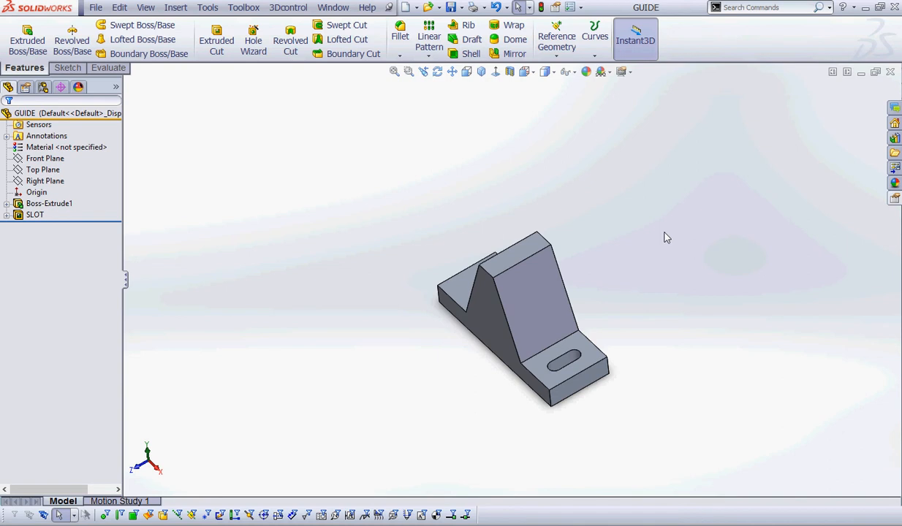
{"action": "left_click", "coordinate": [45, 181]}
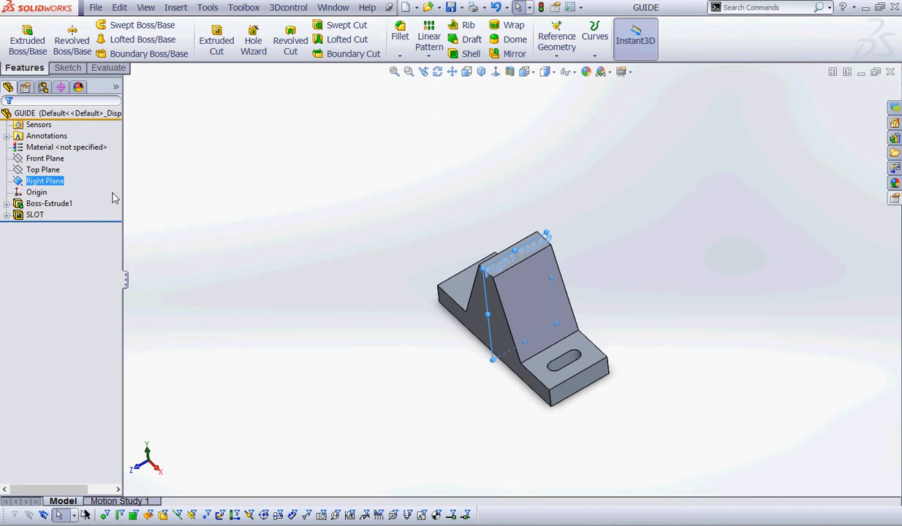
{"action": "left_click", "coordinate": [34, 214], "text": "ctrl"}
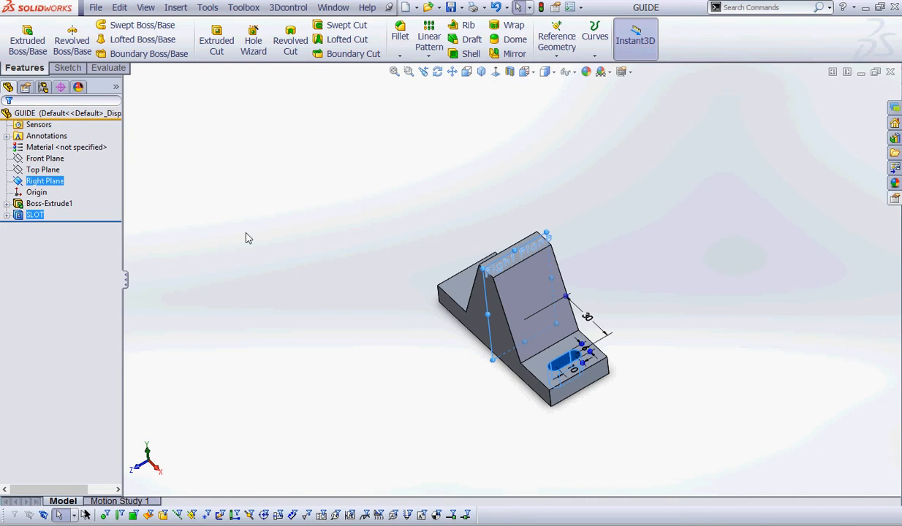
{"action": "key", "text": "ctrl+2"}
{"action": "mouse_move", "coordinate": [532, 49]}
{"action": "left_mouse_down"}
{"action": "mouse_move", "coordinate": [494, 62]}
{"action": "mouse_move", "coordinate": [528, 53]}
{"action": "mouse_move", "coordinate": [577, 63]}
{"action": "mouse_move", "coordinate": [530, 58]}
{"action": "mouse_move", "coordinate": [547, 74]}
{"action": "left_mouse_up"}
{"action": "key", "text": "Escape"}
{"action": "left_click", "coordinate": [511, 54]}
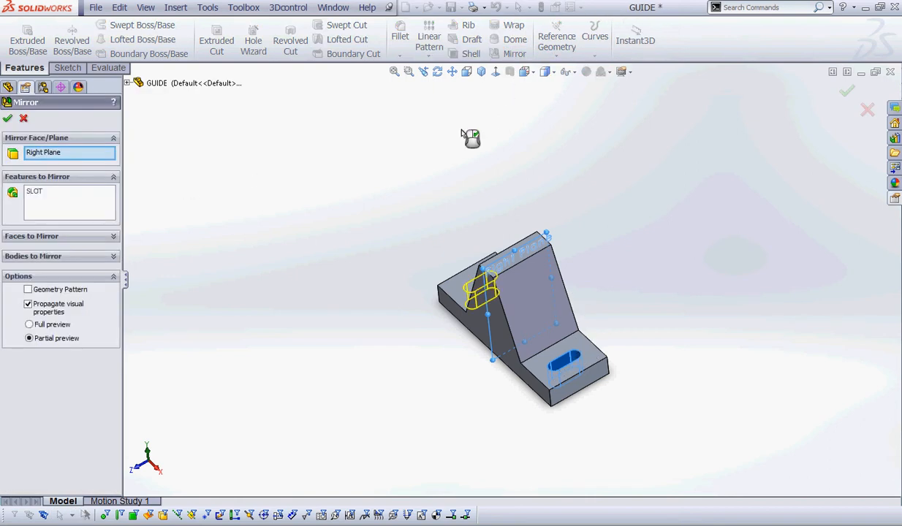
{"action": "middle_click_drag", "start_coordinate": [424, 241], "coordinate": [445, 225]}
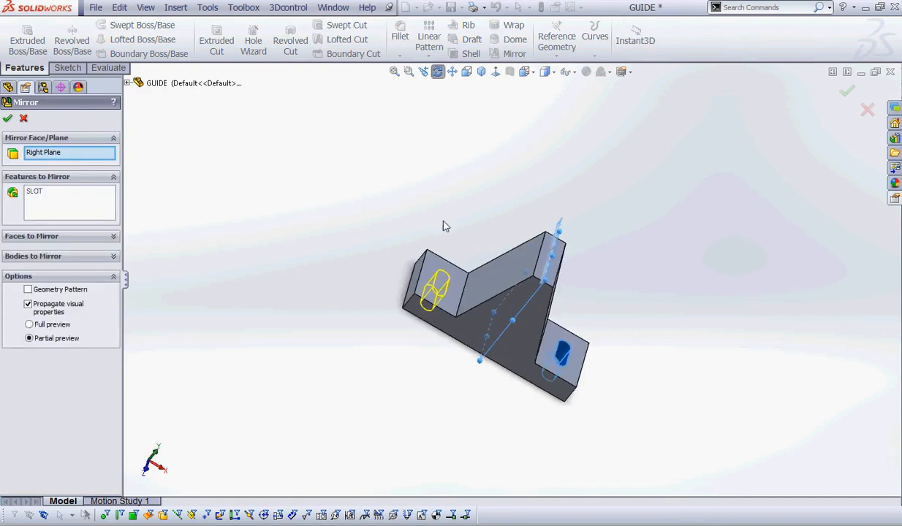
{"action": "mouse_move", "coordinate": [95, 324]}
{"action": "left_mouse_down"}
{"action": "mouse_move", "coordinate": [117, 301]}
{"action": "mouse_move", "coordinate": [69, 290]}
{"action": "left_mouse_up"}
{"action": "left_click_drag", "start_coordinate": [73, 151], "coordinate": [129, 151]}
{"action": "mouse_move", "coordinate": [80, 136]}
{"action": "left_mouse_down"}
{"action": "mouse_move", "coordinate": [70, 153]}
{"action": "mouse_move", "coordinate": [76, 162]}
{"action": "left_mouse_up"}
{"action": "left_click_drag", "start_coordinate": [103, 195], "coordinate": [50, 188]}
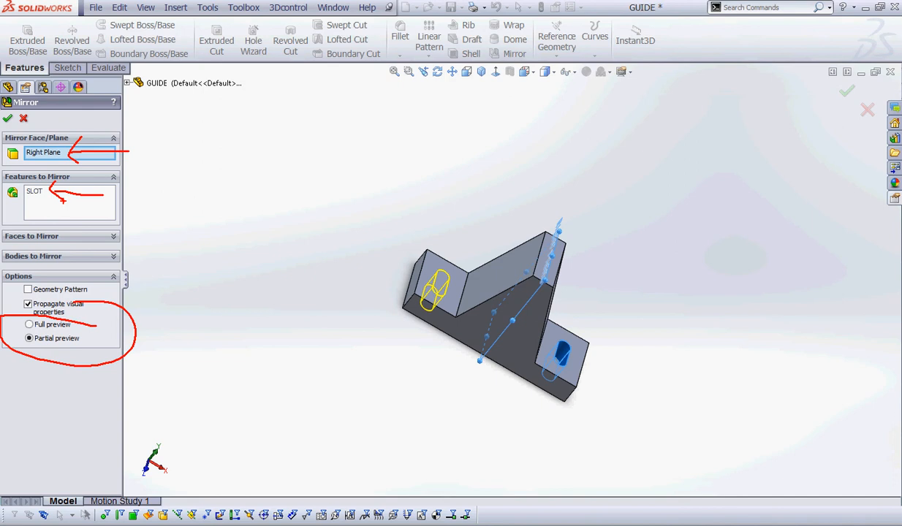
{"action": "mouse_move", "coordinate": [36, 107]}
{"action": "left_mouse_down"}
{"action": "mouse_move", "coordinate": [19, 120]}
{"action": "mouse_move", "coordinate": [34, 102]}
{"action": "left_mouse_up"}
{"action": "key", "text": "Escape"}
{"action": "left_click", "coordinate": [23, 118]}
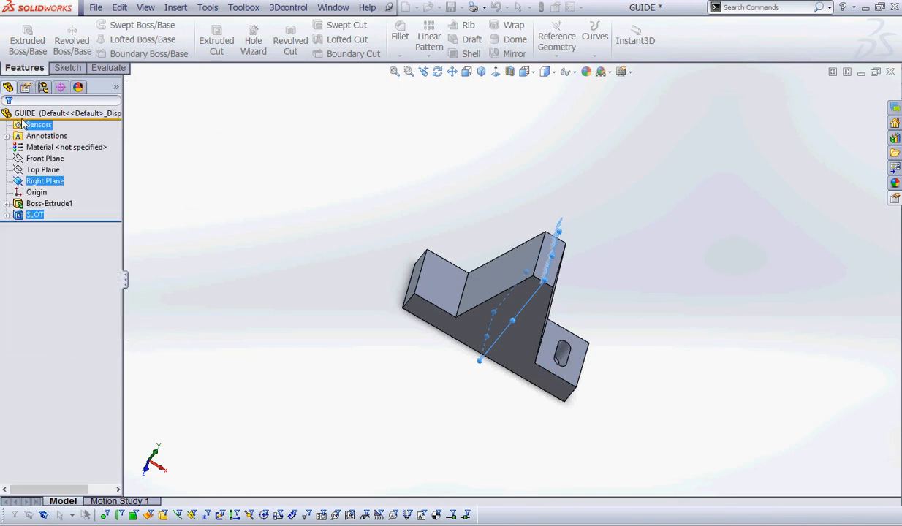
{"action": "left_click", "coordinate": [271, 219]}
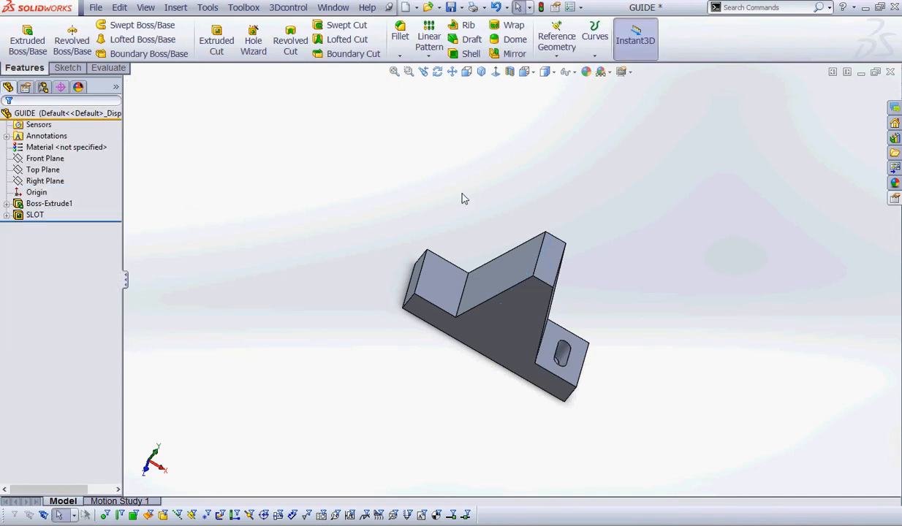
{"action": "mouse_move", "coordinate": [445, 187]}
{"action": "middle_mouse_down"}
{"action": "mouse_move", "coordinate": [426, 160]}
{"action": "mouse_move", "coordinate": [408, 161]}
{"action": "middle_mouse_up"}
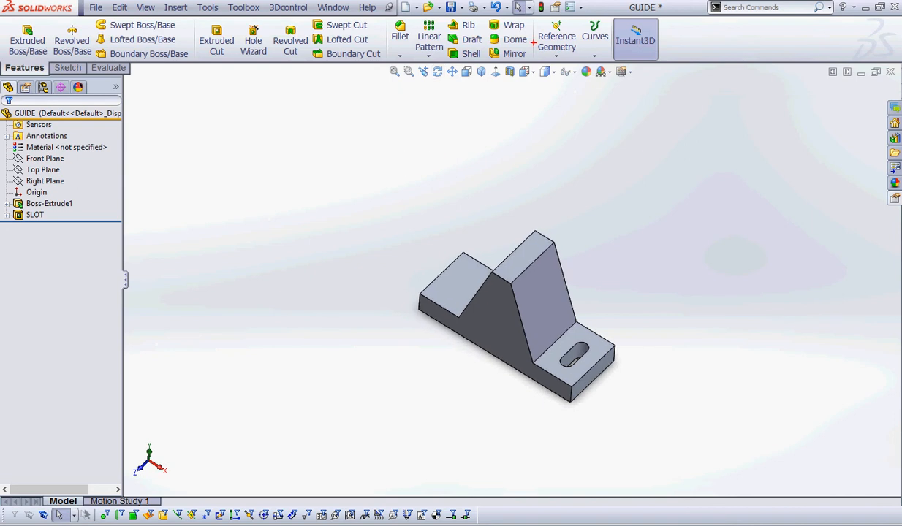
{"action": "left_click_drag", "start_coordinate": [535, 46], "coordinate": [509, 69]}
{"action": "key", "text": "Escape"}
{"action": "left_click", "coordinate": [509, 53]}
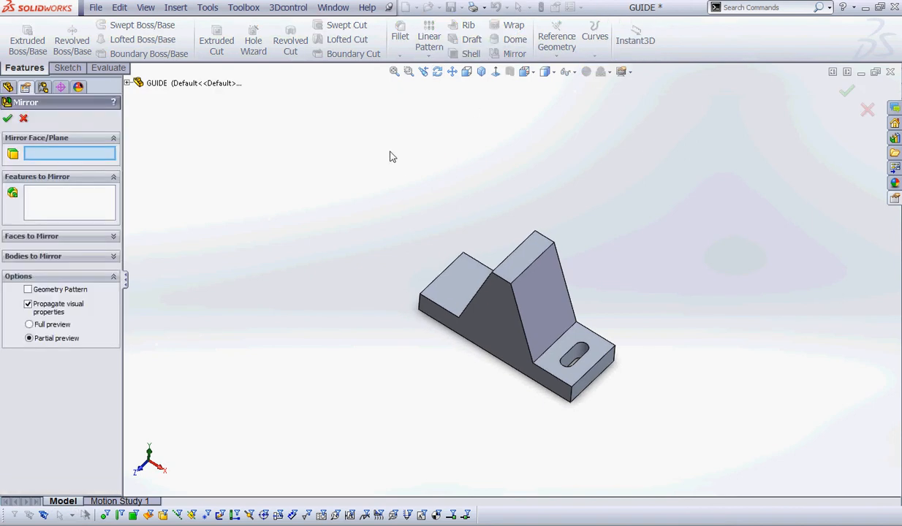
{"action": "left_click_drag", "start_coordinate": [93, 153], "coordinate": [131, 151]}
{"action": "left_click_drag", "start_coordinate": [86, 191], "coordinate": [124, 193]}
{"action": "key", "text": "Escape"}
{"action": "left_click", "coordinate": [127, 84]}
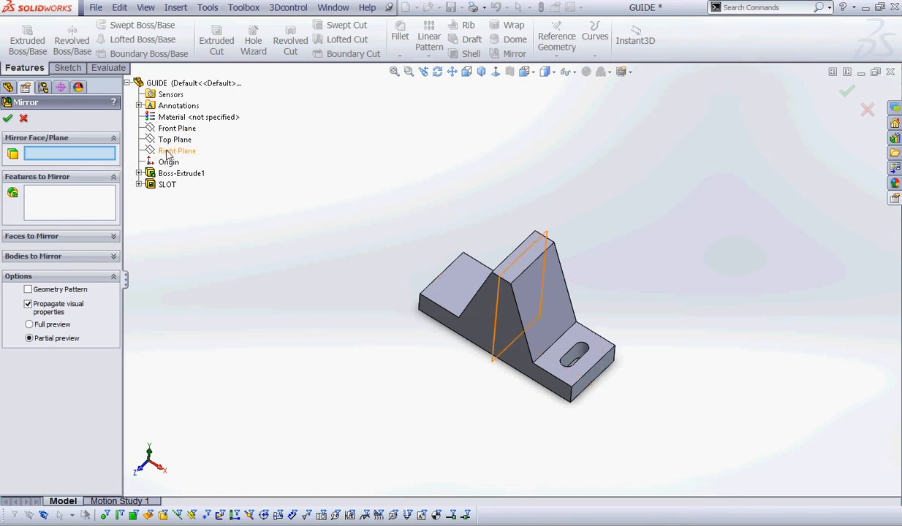
{"action": "left_click", "coordinate": [166, 151]}
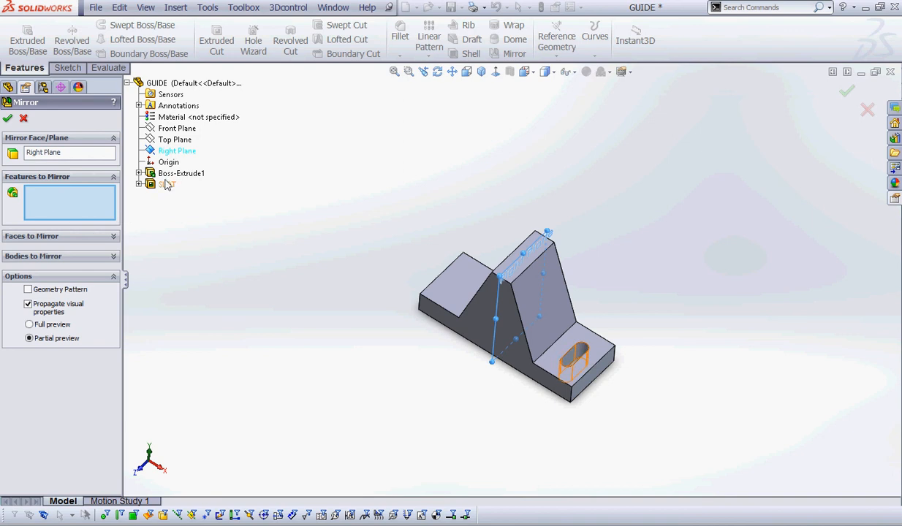
{"action": "left_click", "coordinate": [167, 184]}
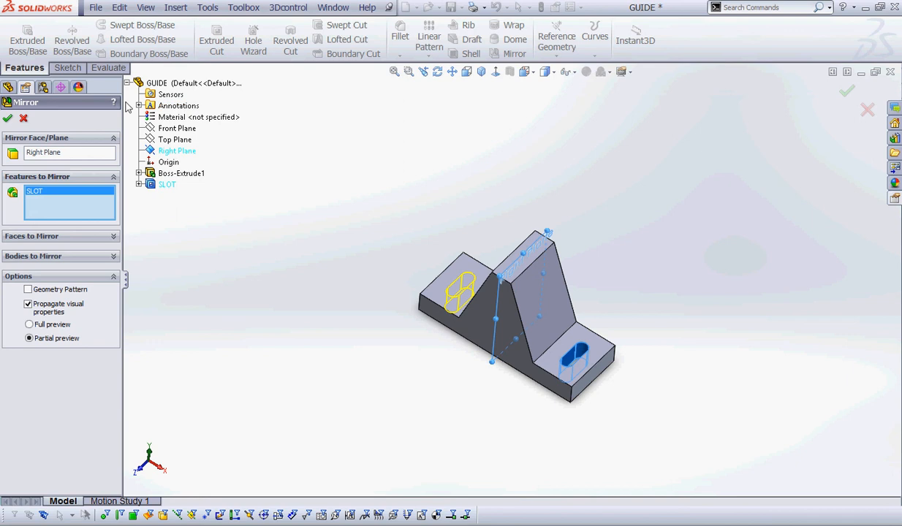
{"action": "left_click", "coordinate": [24, 118]}
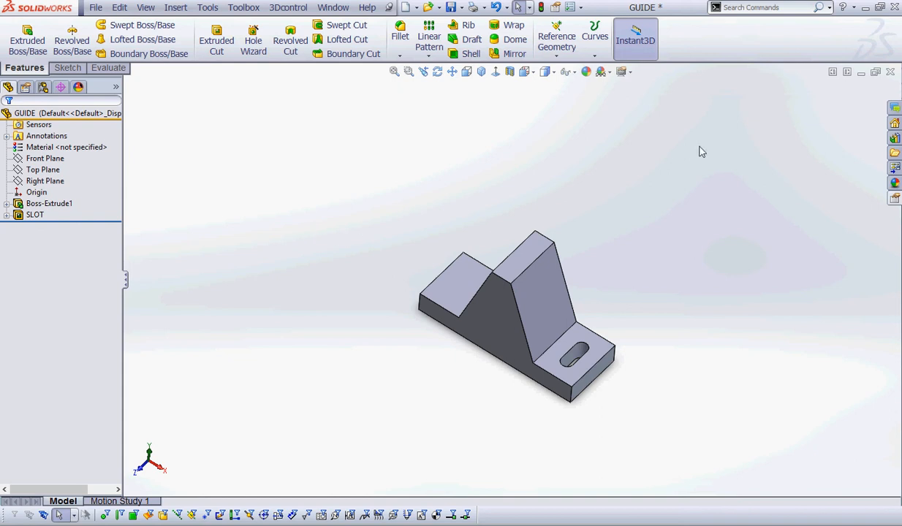
- Try mirroring the SLOT cut about the Right Plane, and undo the resulting mirror feature
{"action": "left_click", "coordinate": [509, 54]}
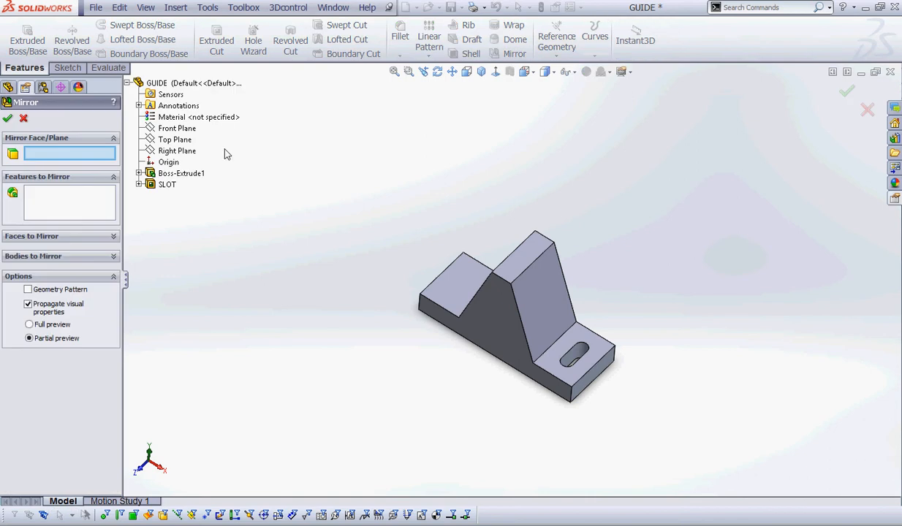
{"action": "left_click", "coordinate": [125, 82]}
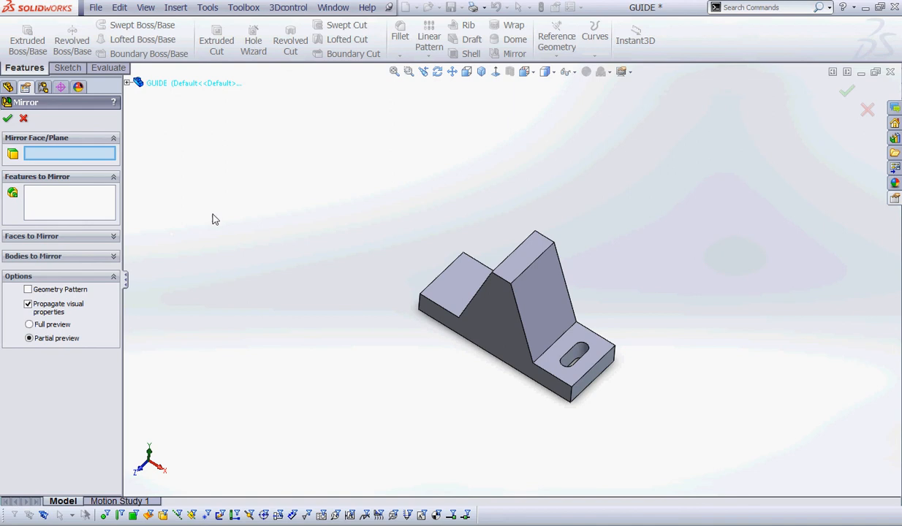
{"action": "left_click_drag", "start_coordinate": [98, 115], "coordinate": [99, 235]}
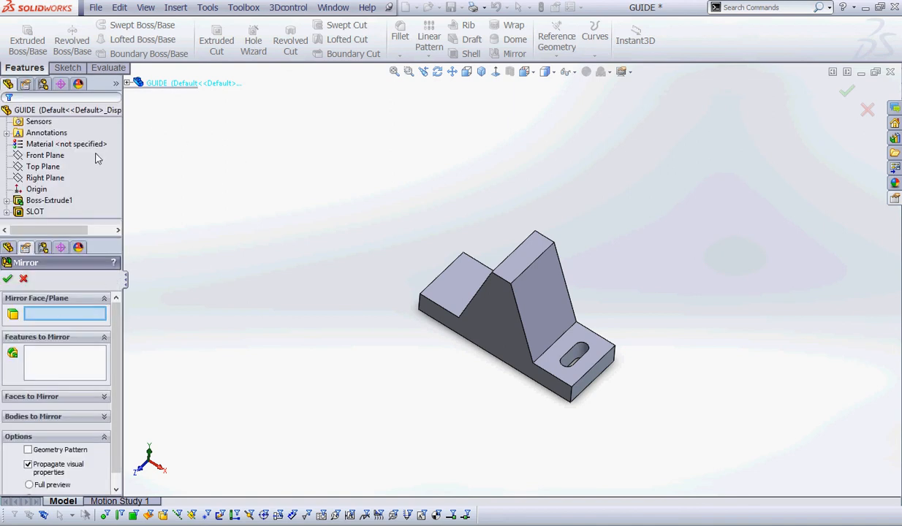
{"action": "left_click", "coordinate": [44, 179]}
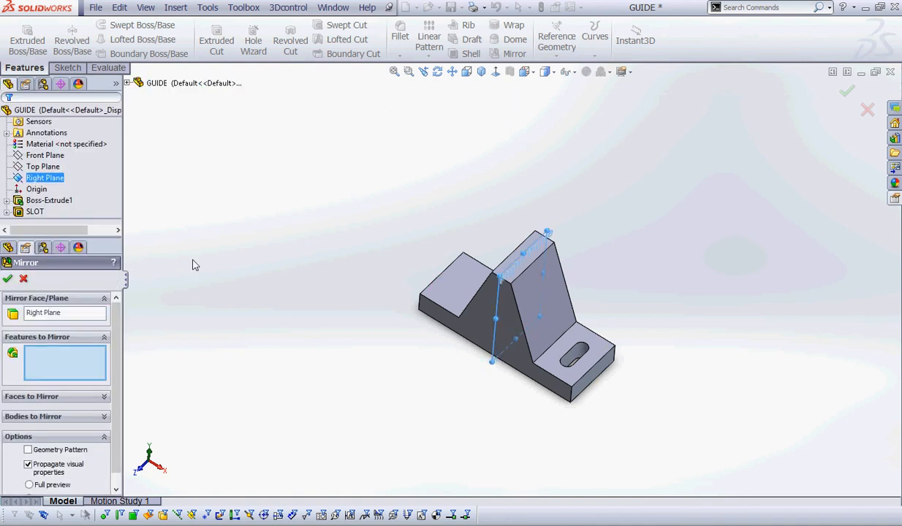
{"action": "left_click", "coordinate": [37, 212]}
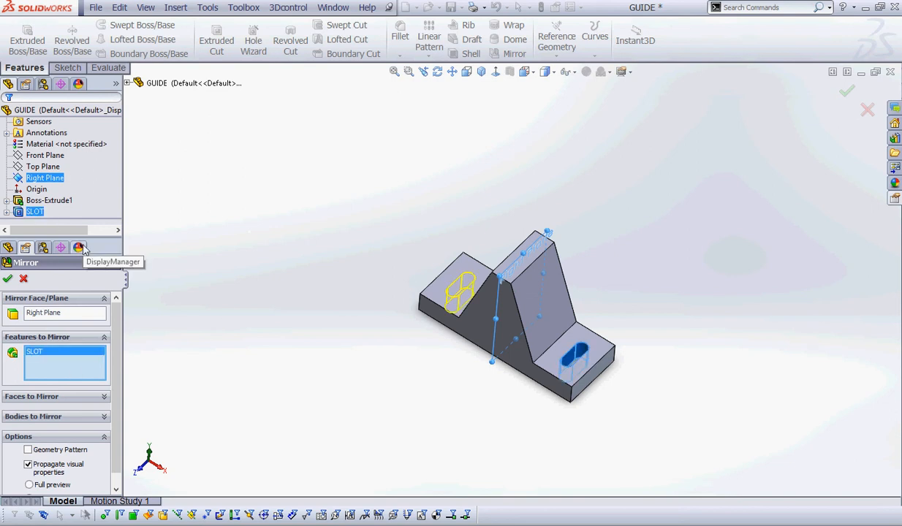
{"action": "left_click", "coordinate": [7, 278]}
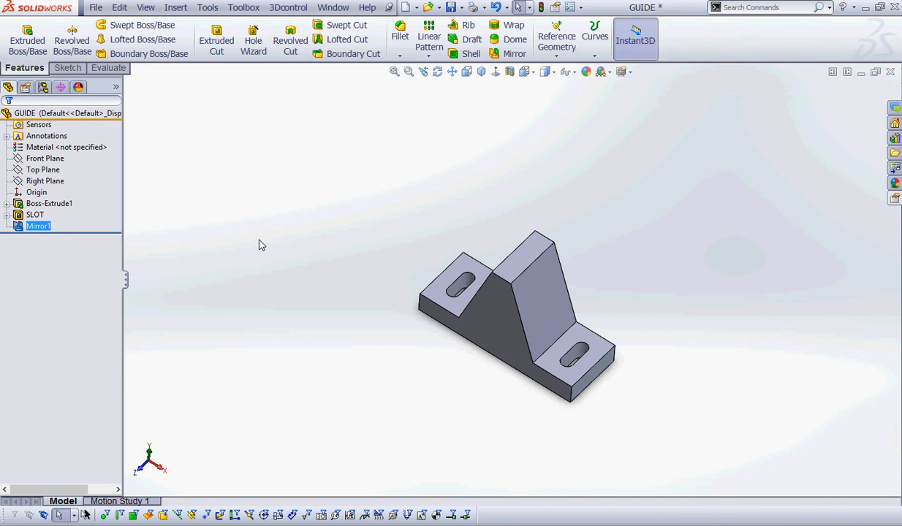
{"action": "left_click", "coordinate": [260, 245]}
{"action": "left_click", "coordinate": [496, 7]}
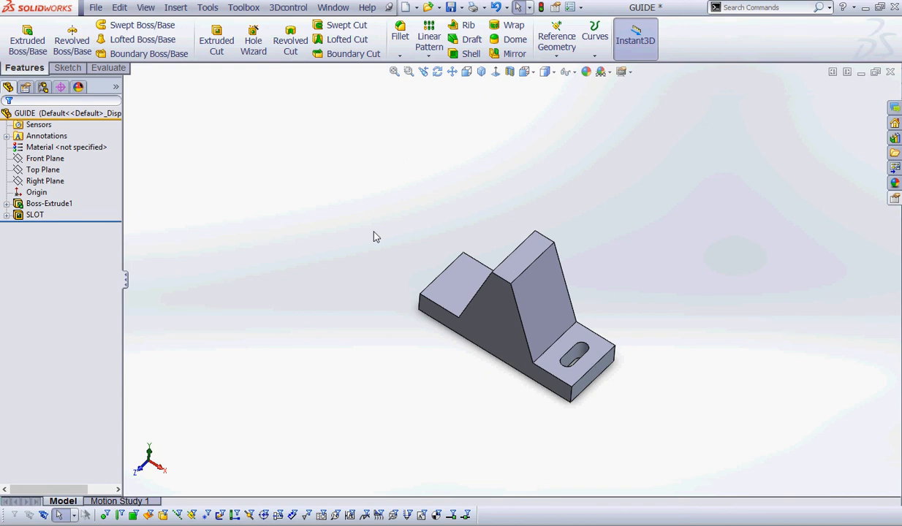
- Mirror the SLOT cut feature about the Right Plane onto the opposite base ledge
{"action": "left_click_drag", "start_coordinate": [518, 45], "coordinate": [520, 35]}
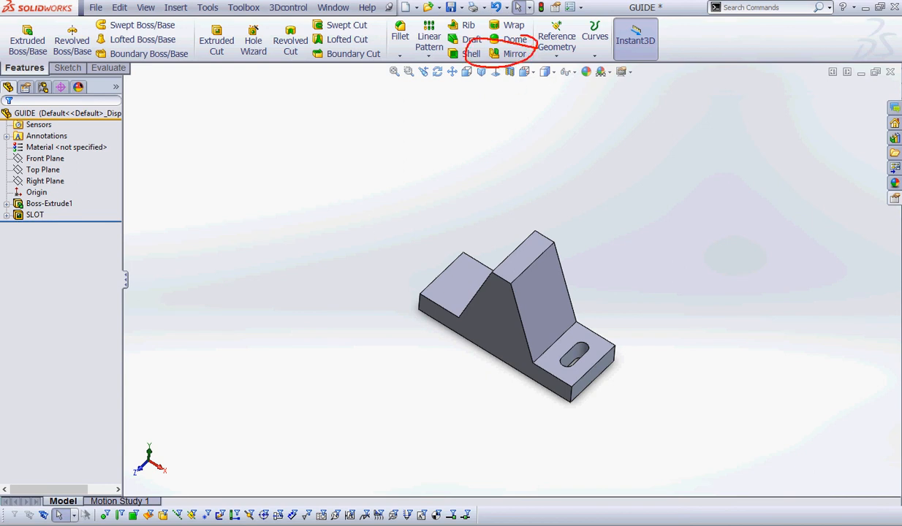
{"action": "key", "text": "Escape"}
{"action": "left_click", "coordinate": [515, 54]}
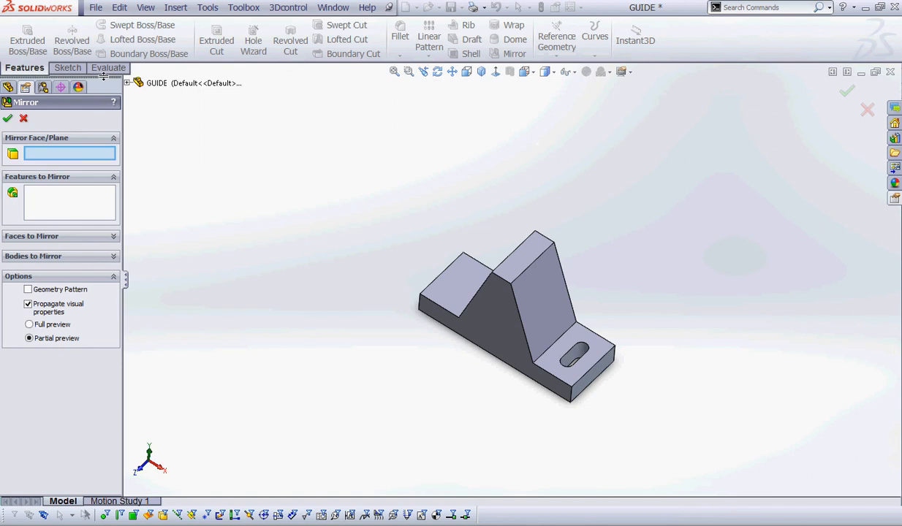
{"action": "left_click_drag", "start_coordinate": [98, 99], "coordinate": [82, 228]}
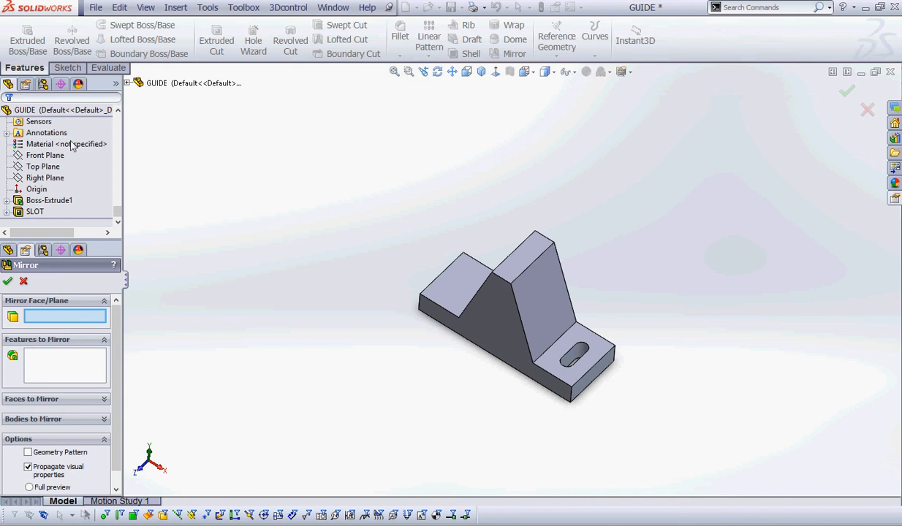
{"action": "left_click", "coordinate": [45, 177]}
{"action": "left_click", "coordinate": [33, 213]}
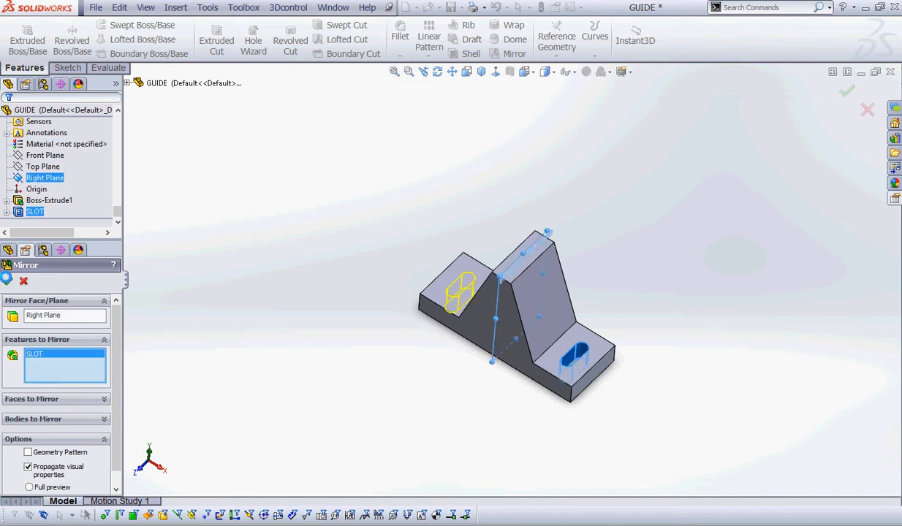
{"action": "left_click", "coordinate": [8, 280]}
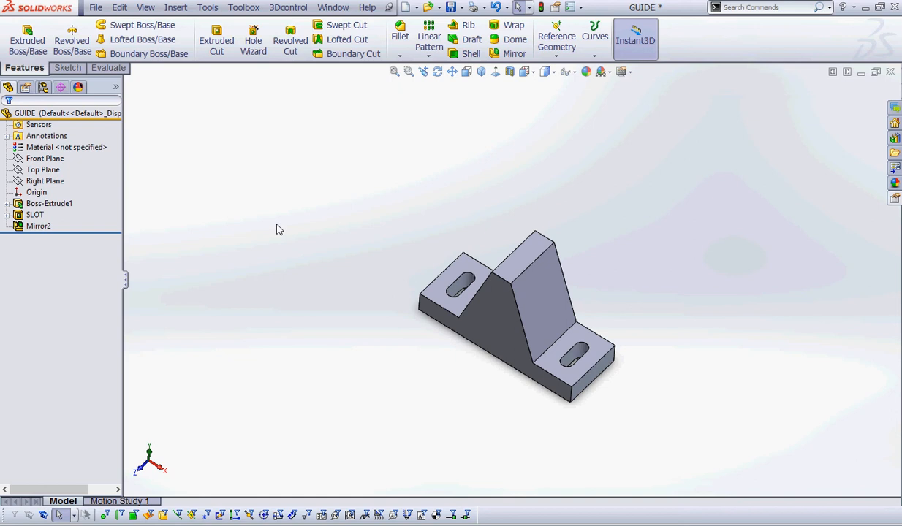
- Rename the mirrored slot feature as Mirror- SLOT and save the part
{"action": "left_click", "coordinate": [40, 226]}
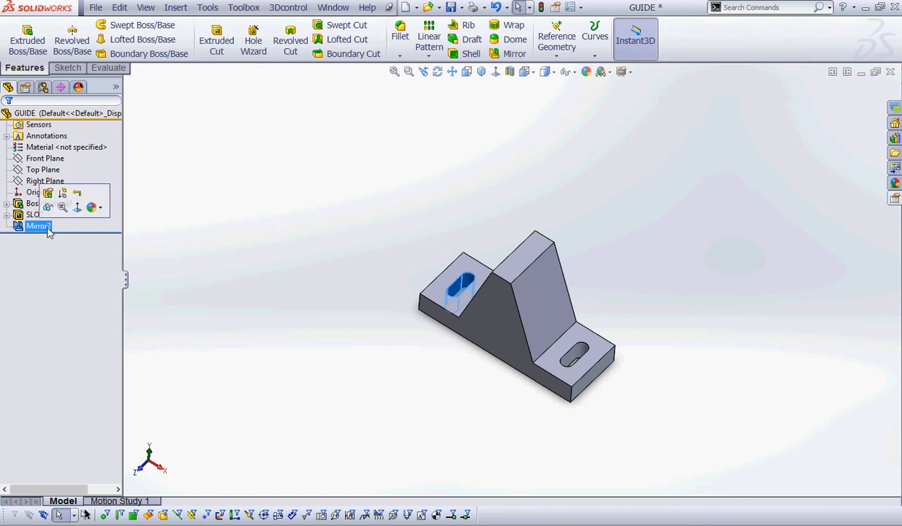
{"action": "left_click", "coordinate": [46, 228]}
{"action": "left_click", "coordinate": [52, 225]}
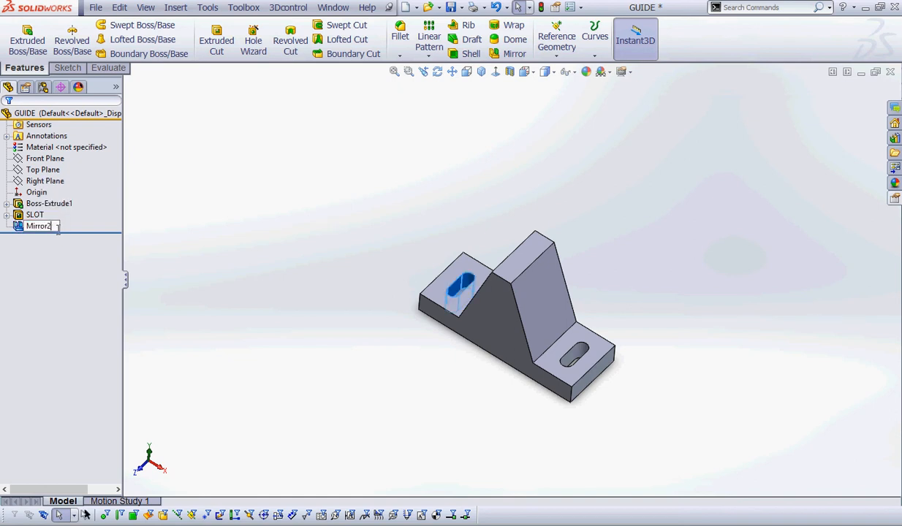
{"action": "key", "text": "BackSpace"}
{"action": "type", "text": "- SLOT"}
{"action": "key", "text": "Return"}
{"action": "type", "text": "SLOT"}
{"action": "left_click", "coordinate": [309, 168]}
{"action": "left_click", "coordinate": [450, 7]}
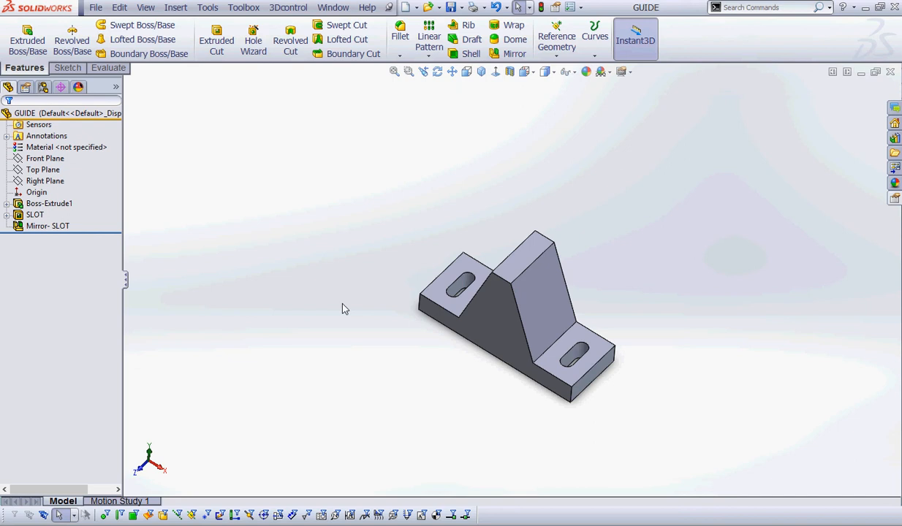
{"action": "left_click", "coordinate": [438, 525]}
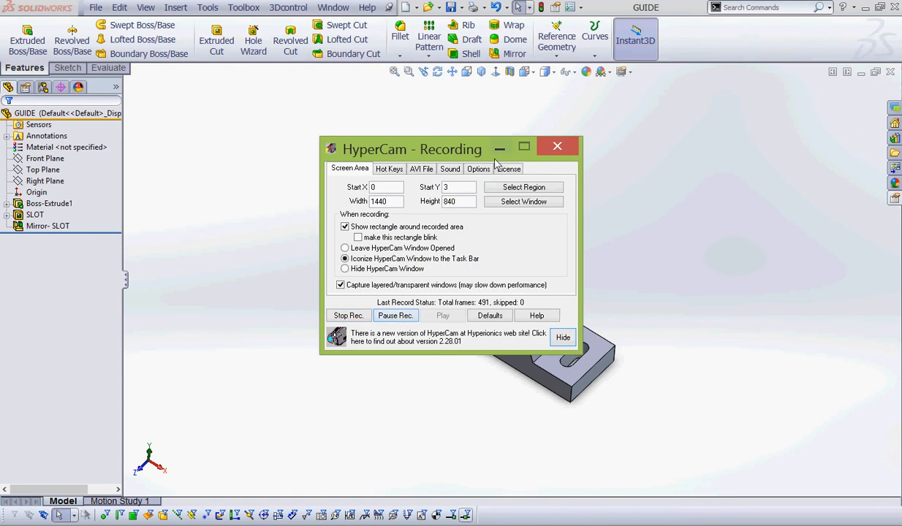
{"action": "left_click", "coordinate": [499, 147]}
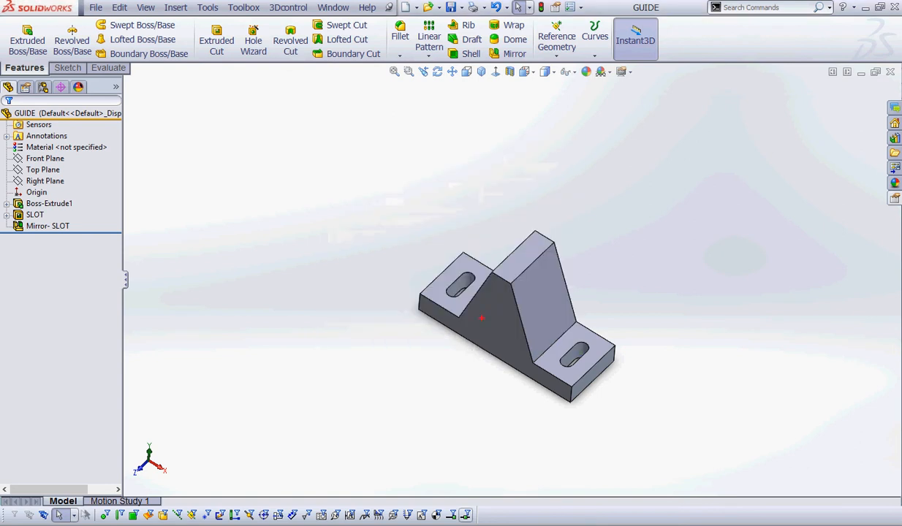
{"action": "mouse_move", "coordinate": [323, 264]}
{"action": "left_mouse_down"}
{"action": "mouse_move", "coordinate": [482, 300]}
{"action": "mouse_move", "coordinate": [472, 337]}
{"action": "left_mouse_up"}
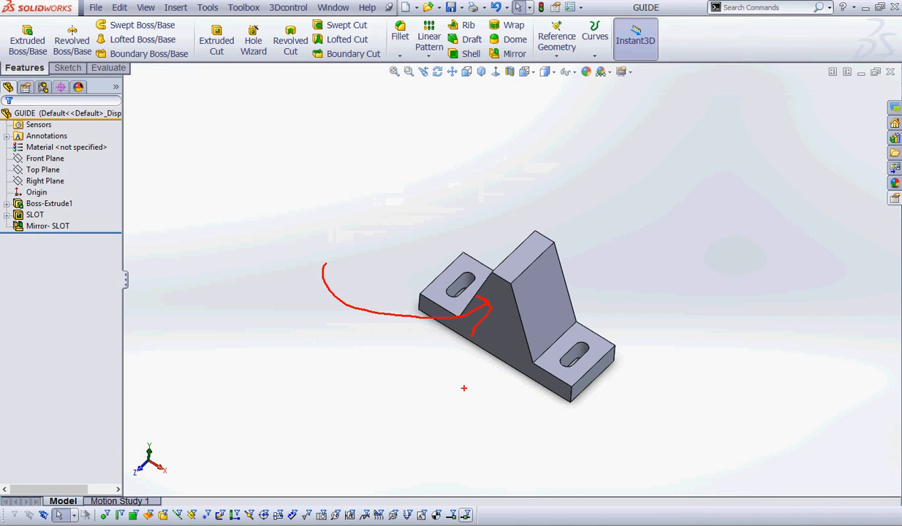
{"action": "key", "text": "Escape"}
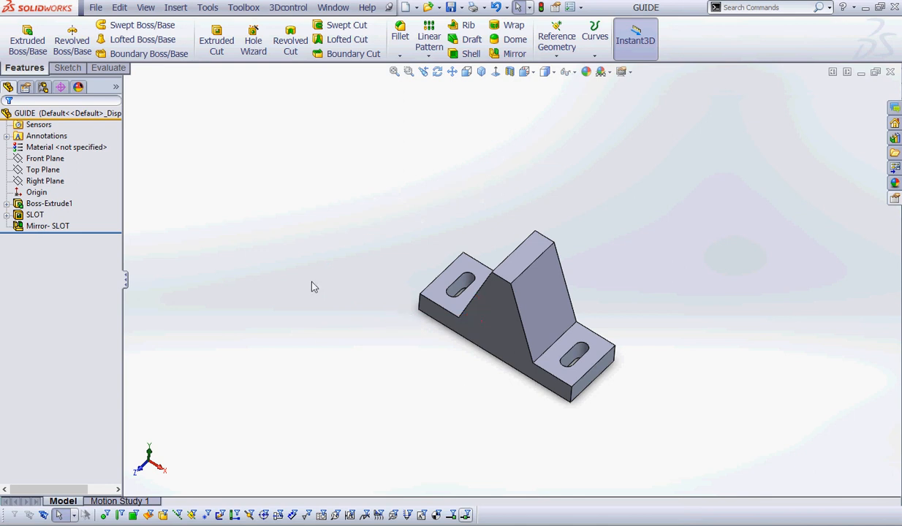
- Open a new sketch on the large front profile face of the guide body
{"action": "left_click", "coordinate": [485, 326]}
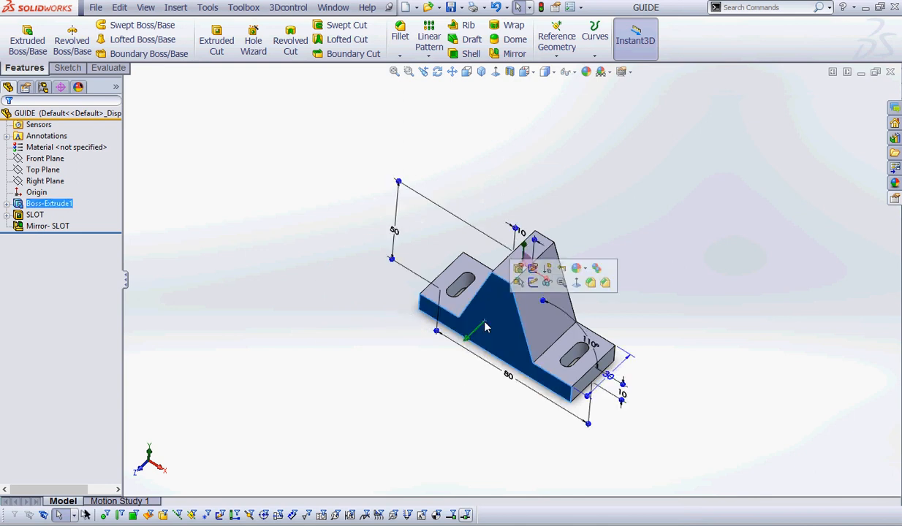
{"action": "left_click", "coordinate": [531, 282]}
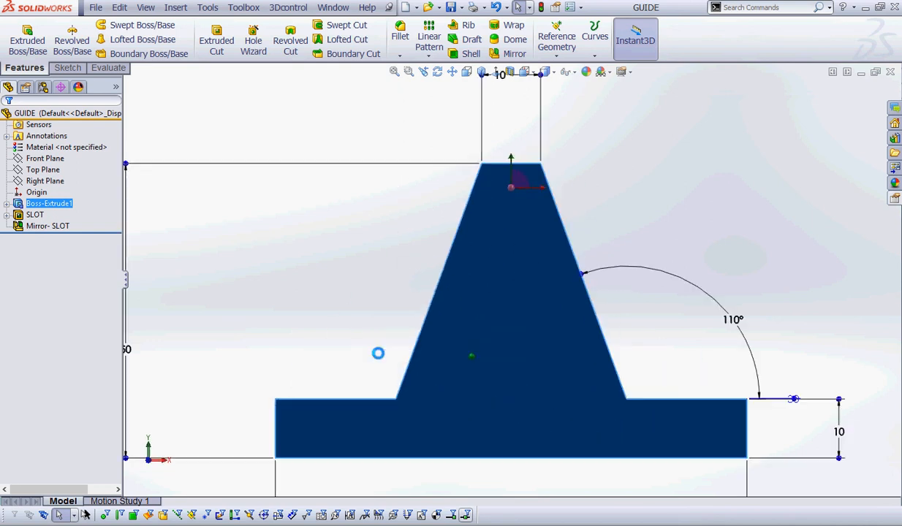
{"action": "left_click", "coordinate": [312, 273]}
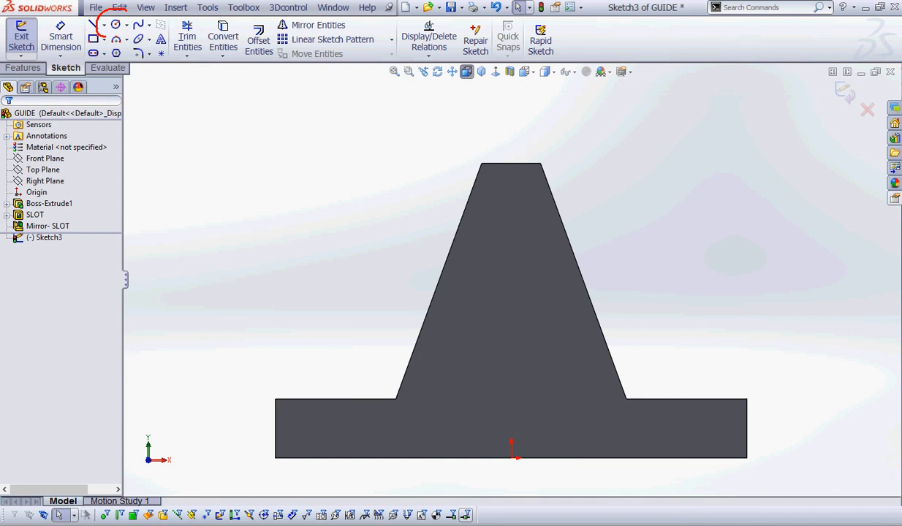
- Sketch a circle about 8.75 mm in diameter on the front face, centred about 24 mm directly above the origin
{"action": "mouse_move", "coordinate": [125, 32]}
{"action": "left_mouse_down"}
{"action": "mouse_move", "coordinate": [206, 144]}
{"action": "mouse_move", "coordinate": [121, 45]}
{"action": "mouse_move", "coordinate": [141, 34]}
{"action": "left_mouse_up"}
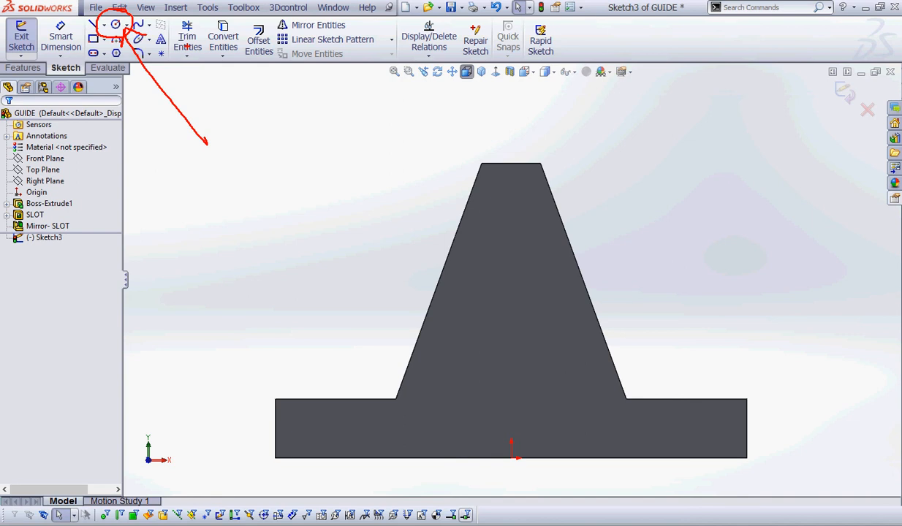
{"action": "left_click", "coordinate": [115, 25]}
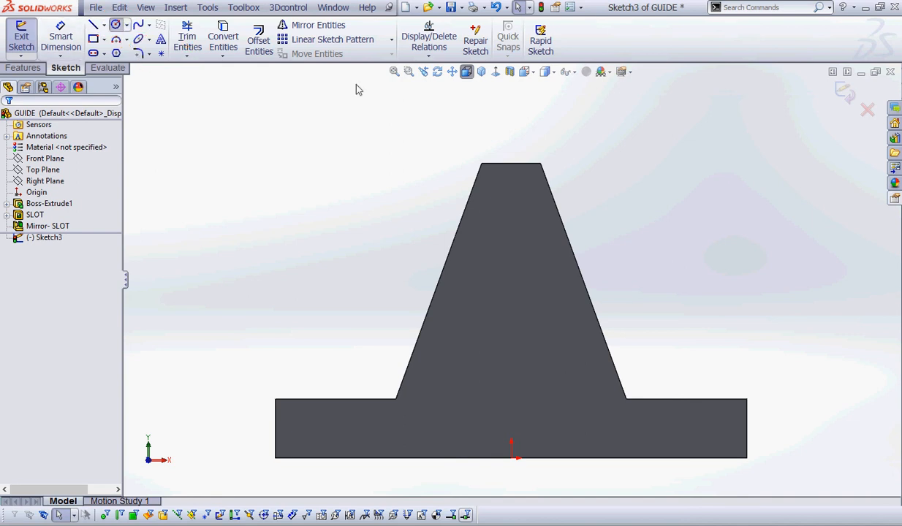
{"action": "left_click", "coordinate": [512, 320]}
{"action": "left_click", "coordinate": [538, 307]}
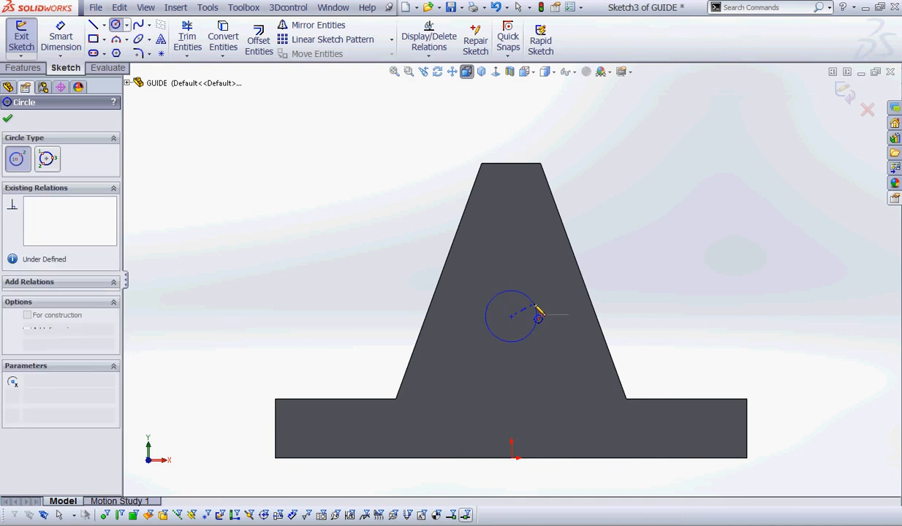
- Dimension the circle's diameter and set it to 10 mm
{"action": "right_click", "coordinate": [672, 217]}
{"action": "left_click", "coordinate": [733, 134]}
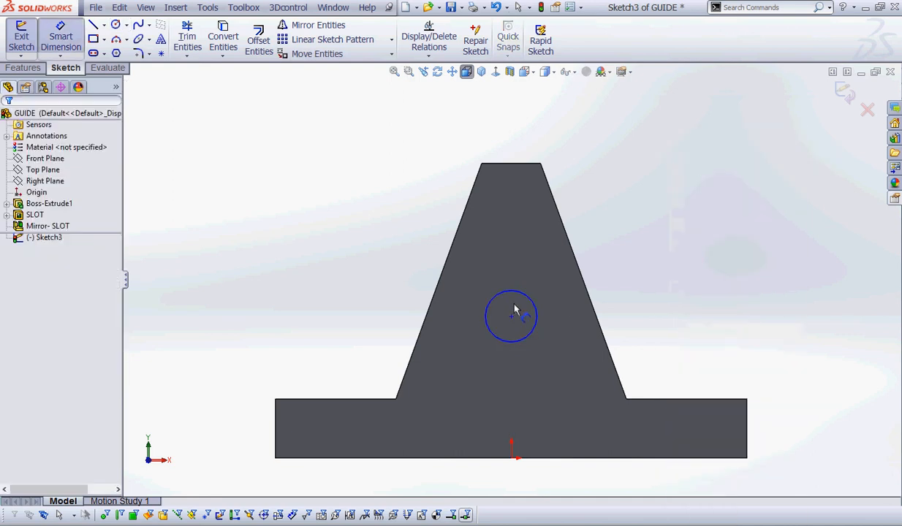
{"action": "left_click", "coordinate": [529, 299]}
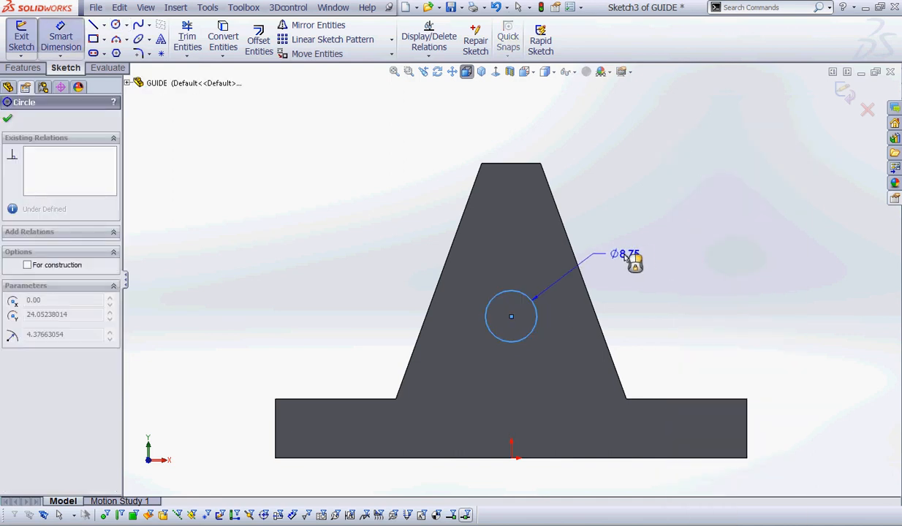
{"action": "left_click", "coordinate": [629, 252]}
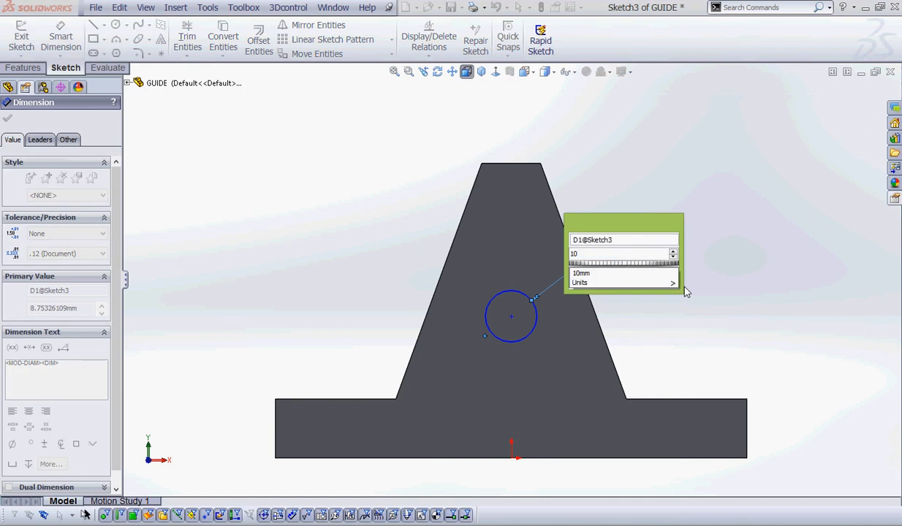
{"action": "type", "text": "10"}
{"action": "left_click", "coordinate": [576, 281]}
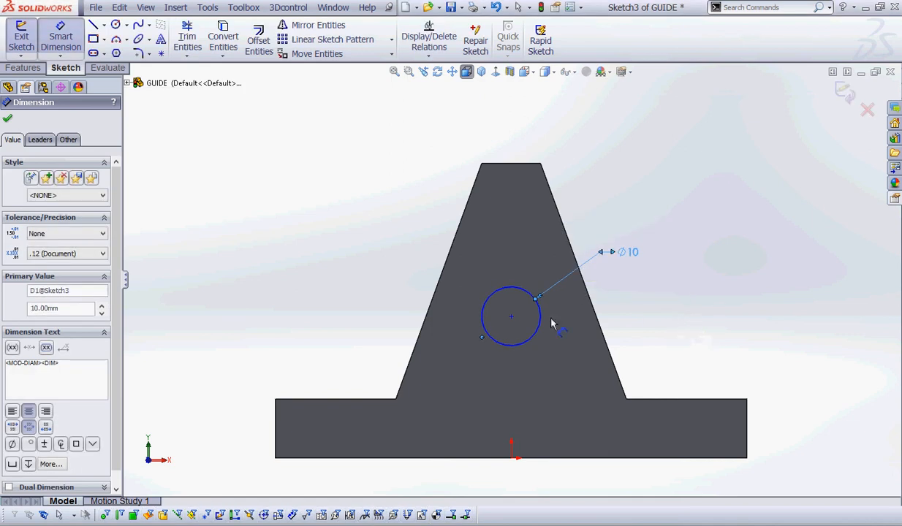
- Dimension the height of the circle's centre above the origin and set it to 29 mm
{"action": "left_click", "coordinate": [512, 318]}
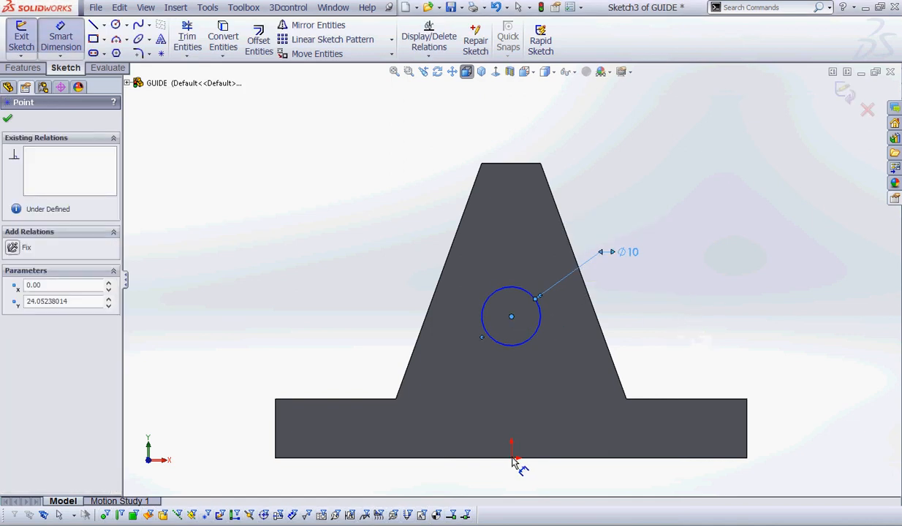
{"action": "left_click", "coordinate": [512, 458]}
{"action": "left_click", "coordinate": [776, 398]}
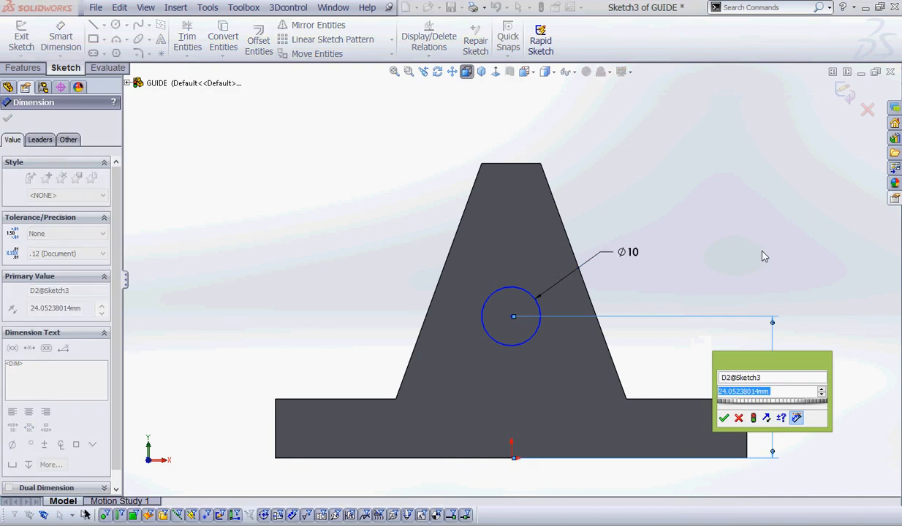
{"action": "type", "text": "29"}
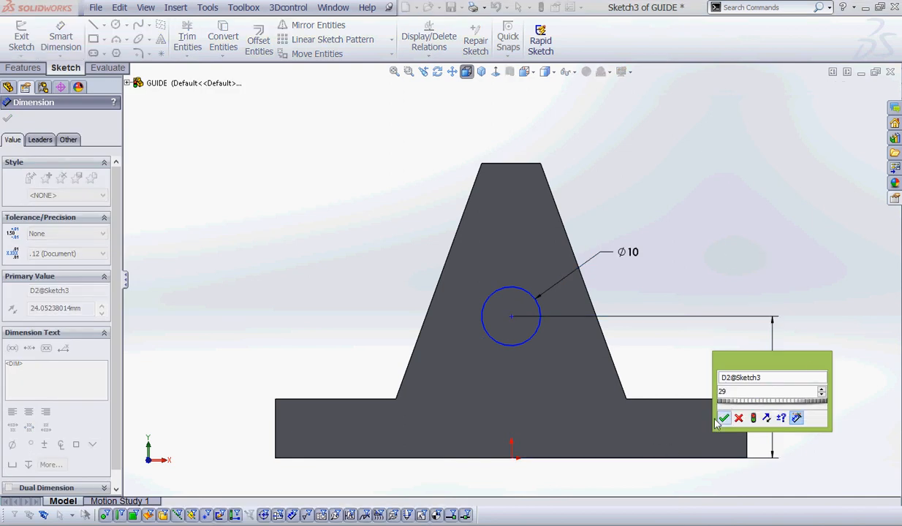
{"action": "left_click", "coordinate": [723, 418]}
{"action": "right_click", "coordinate": [654, 132]}
{"action": "left_click", "coordinate": [665, 135]}
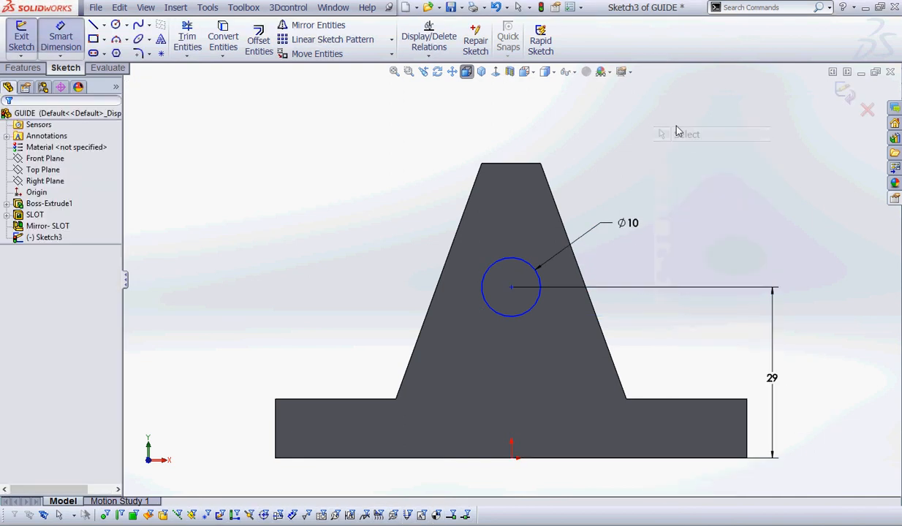
{"action": "key", "text": "ctrl+2"}
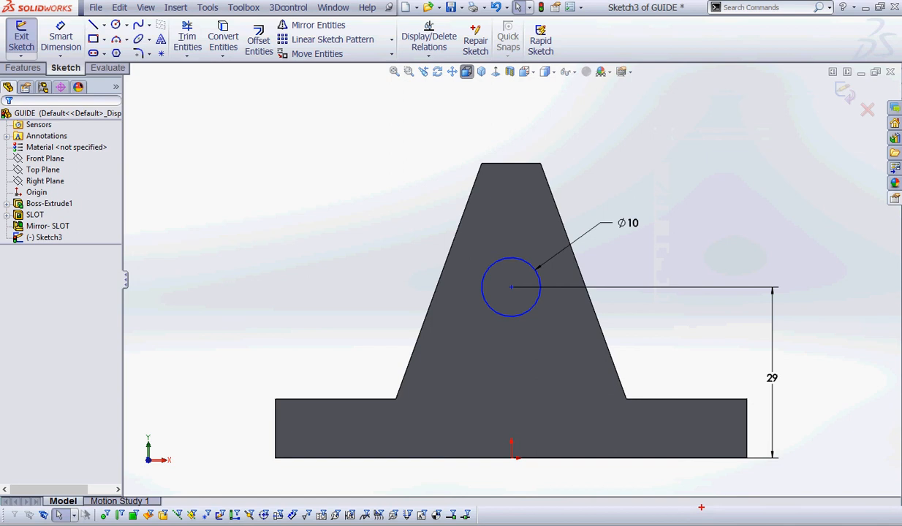
{"action": "mouse_move", "coordinate": [670, 501]}
{"action": "left_mouse_down"}
{"action": "mouse_move", "coordinate": [685, 502]}
{"action": "mouse_move", "coordinate": [675, 504]}
{"action": "left_mouse_up"}
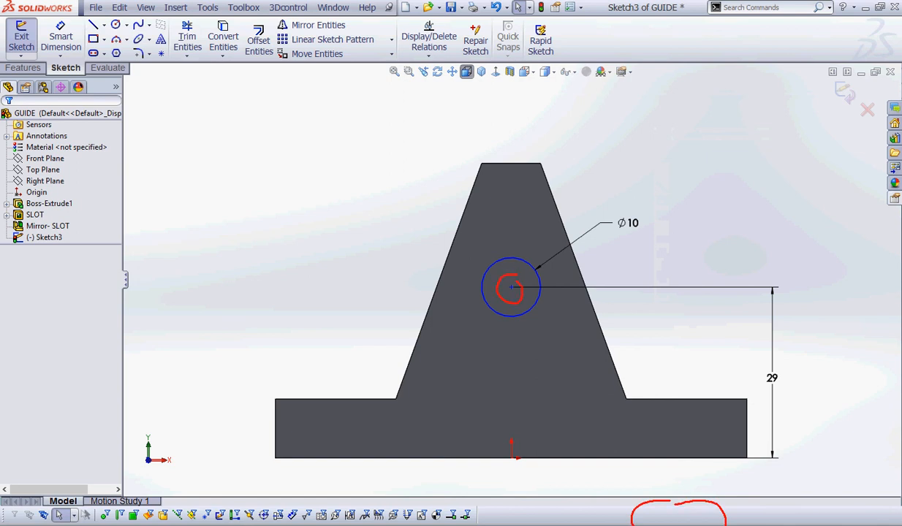
{"action": "left_click_drag", "start_coordinate": [511, 443], "coordinate": [518, 442]}
{"action": "key", "text": "Escape"}
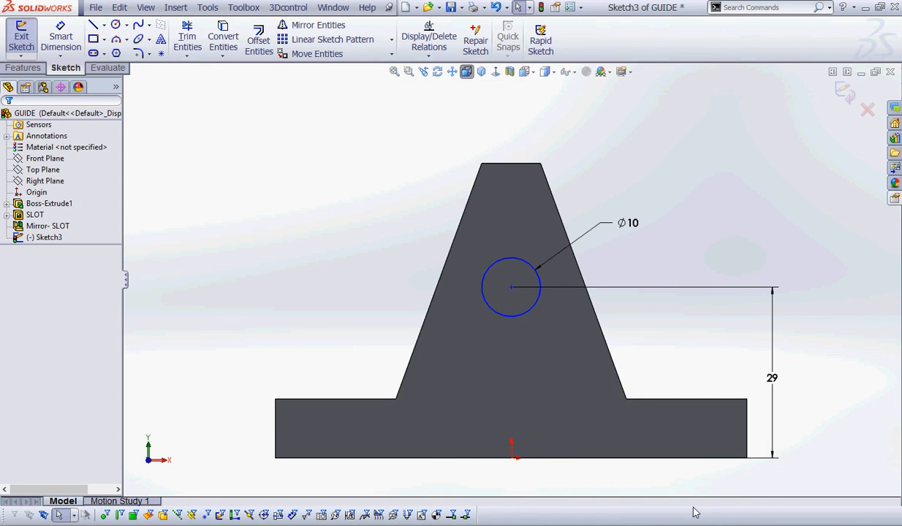
- Add a Vertical relation between the circle's centre point and the origin
{"action": "left_click", "coordinate": [511, 288]}
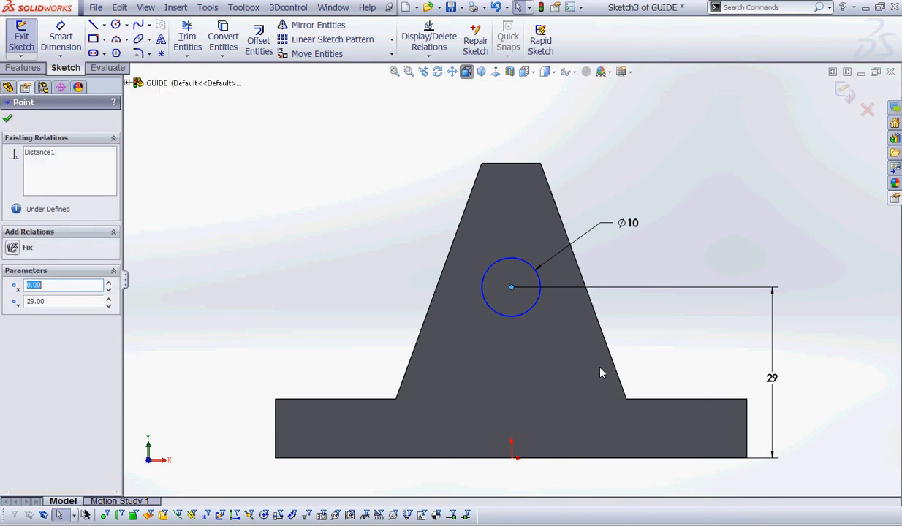
{"action": "left_click", "coordinate": [512, 458], "text": "ctrl"}
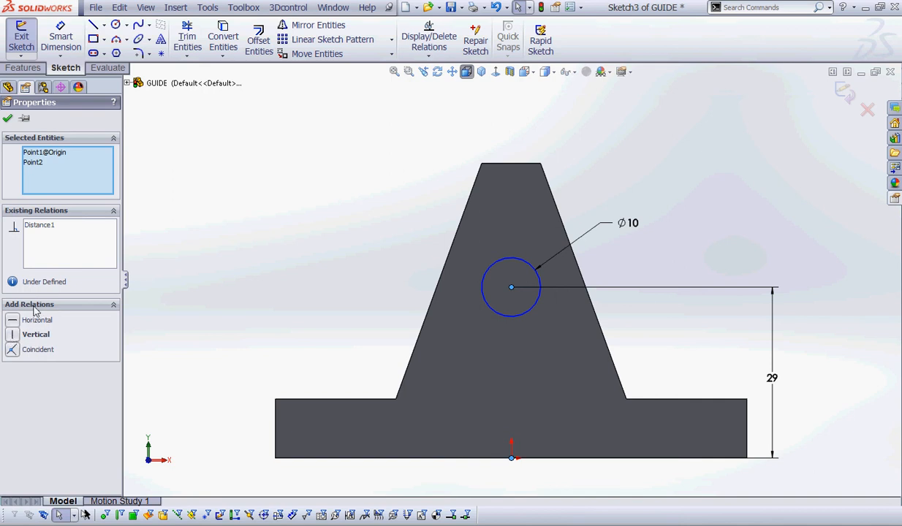
{"action": "left_click", "coordinate": [13, 334]}
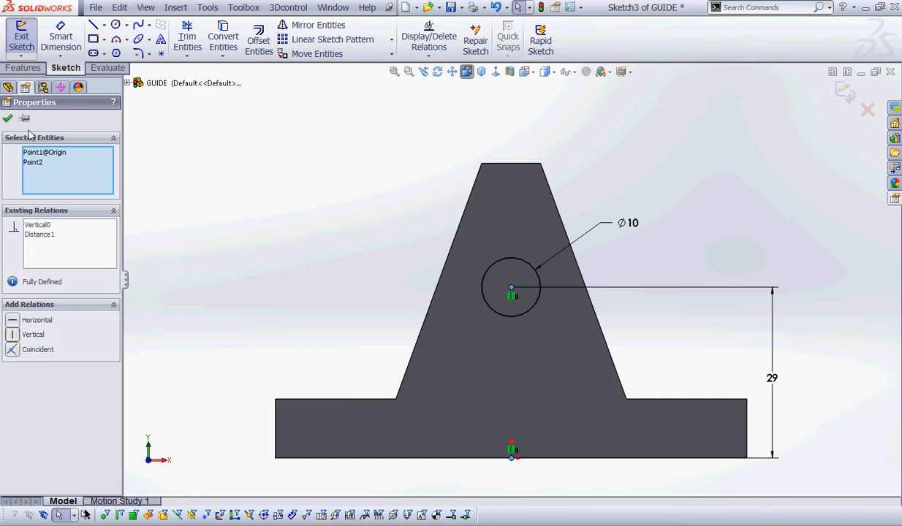
{"action": "left_click", "coordinate": [7, 117]}
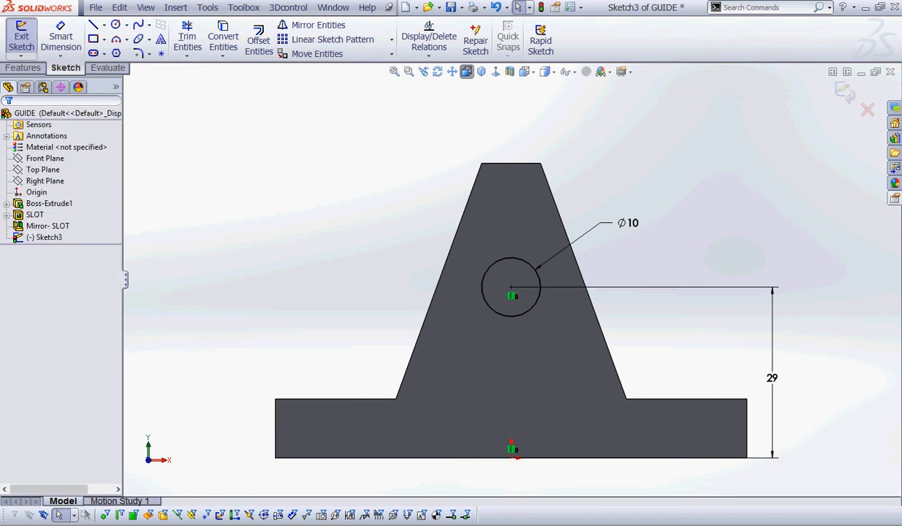
{"action": "mouse_move", "coordinate": [694, 503]}
{"action": "left_mouse_down"}
{"action": "mouse_move", "coordinate": [654, 494]}
{"action": "mouse_move", "coordinate": [771, 486]}
{"action": "mouse_move", "coordinate": [795, 427]}
{"action": "mouse_move", "coordinate": [666, 505]}
{"action": "mouse_move", "coordinate": [695, 502]}
{"action": "left_mouse_up"}
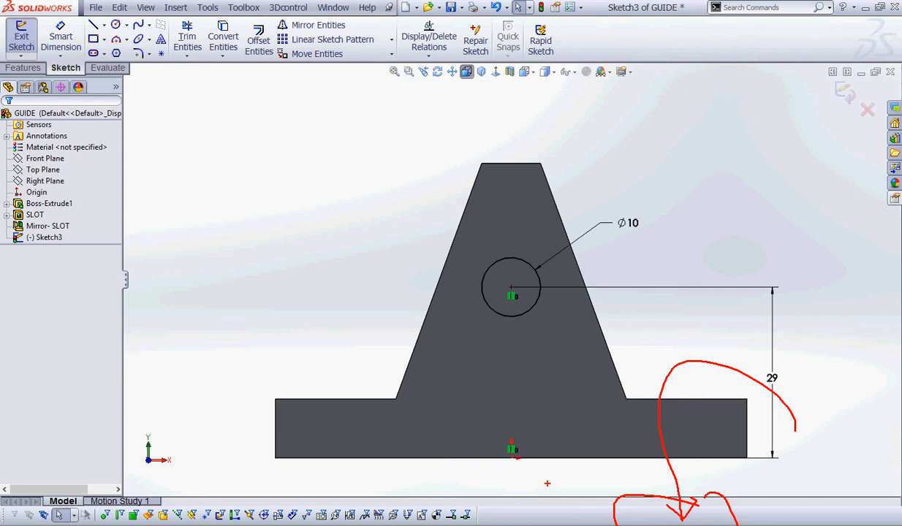
{"action": "key", "text": "Escape"}
- Cut the circle through the guide body with an Extruded Cut using the Through All end condition
{"action": "left_click", "coordinate": [21, 68]}
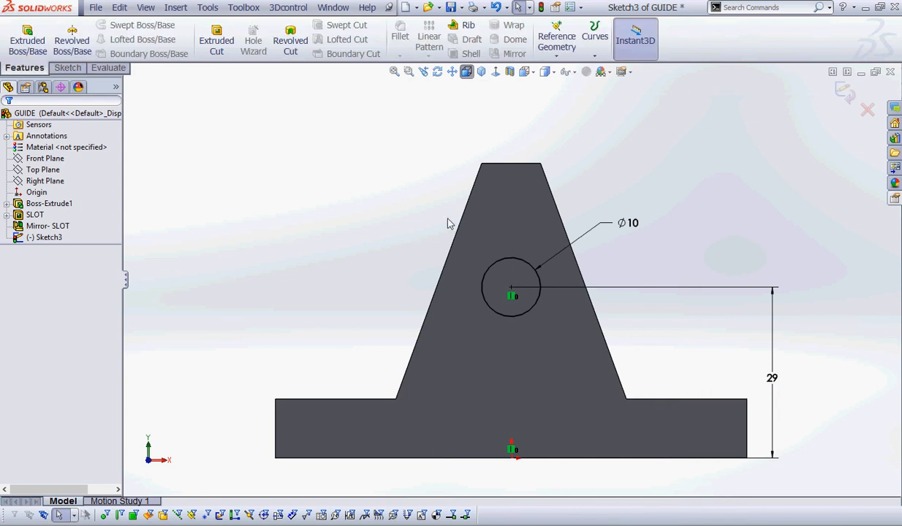
{"action": "left_click", "coordinate": [470, 73]}
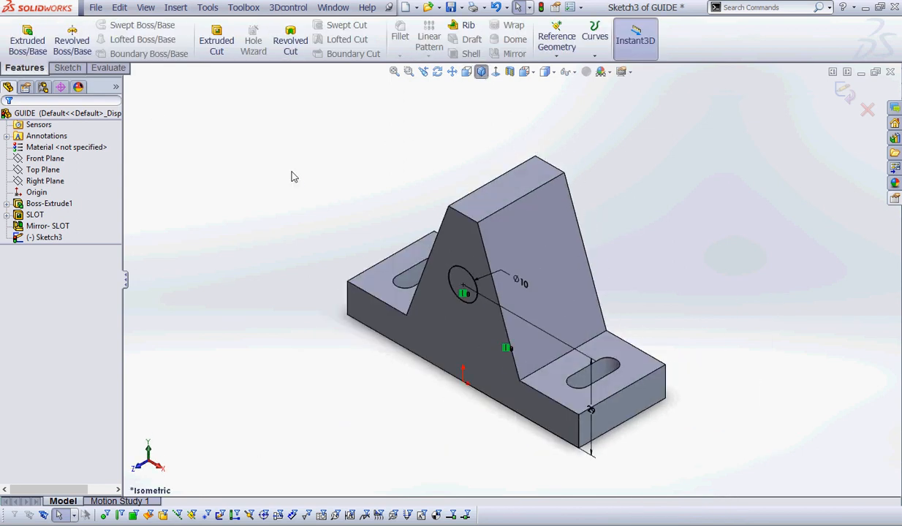
{"action": "mouse_move", "coordinate": [316, 18]}
{"action": "left_mouse_down"}
{"action": "mouse_move", "coordinate": [272, 3]}
{"action": "mouse_move", "coordinate": [208, 4]}
{"action": "mouse_move", "coordinate": [191, 58]}
{"action": "mouse_move", "coordinate": [219, 62]}
{"action": "mouse_move", "coordinate": [220, 125]}
{"action": "left_mouse_up"}
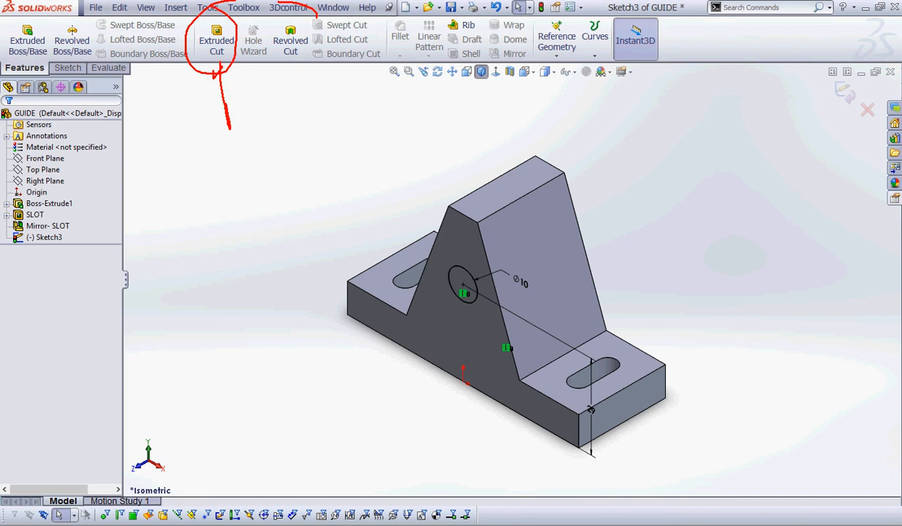
{"action": "key", "text": "Escape"}
{"action": "left_click", "coordinate": [214, 40]}
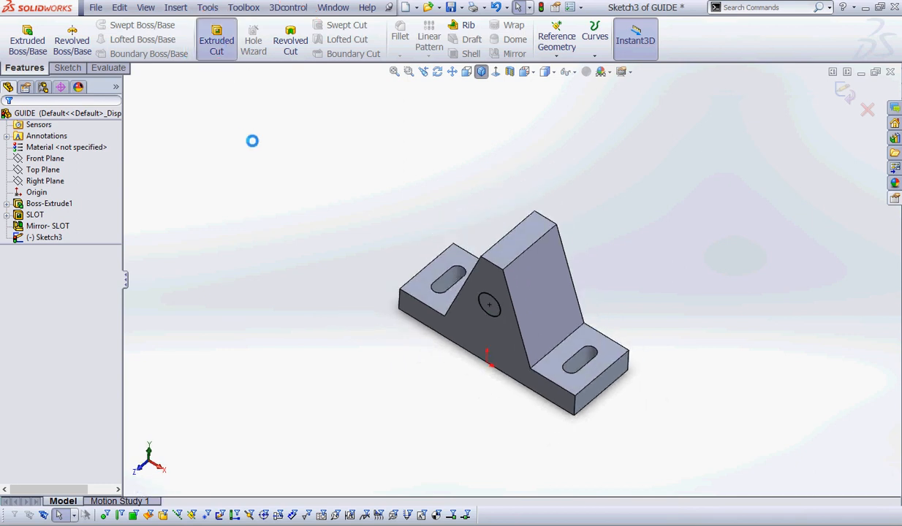
{"action": "left_click", "coordinate": [67, 191]}
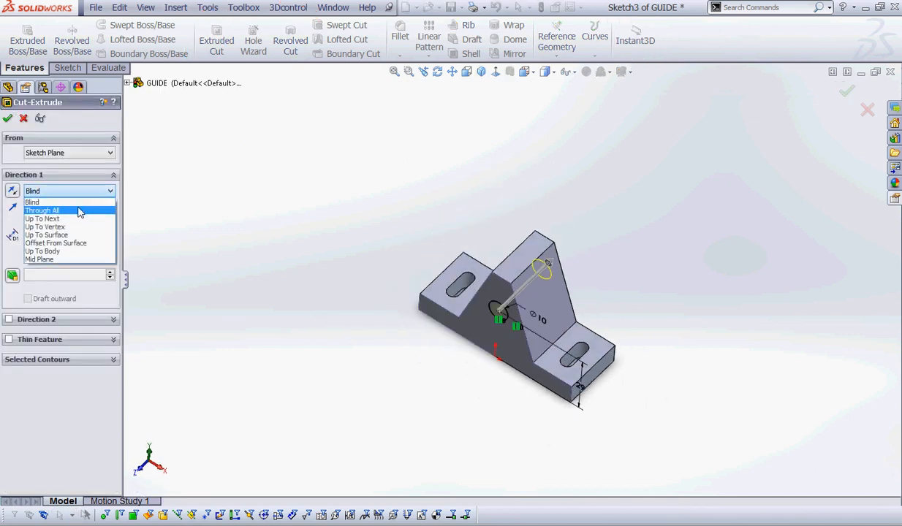
{"action": "left_click", "coordinate": [80, 207]}
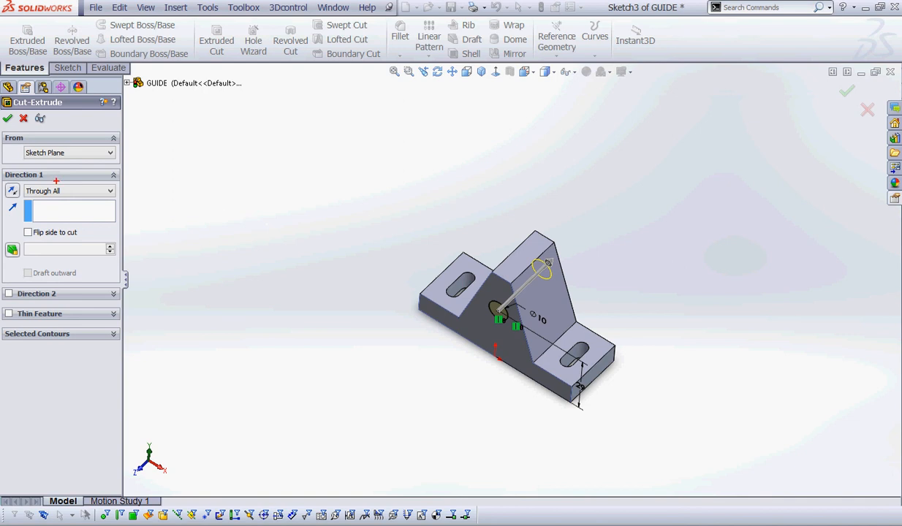
{"action": "mouse_move", "coordinate": [55, 176]}
{"action": "left_mouse_down"}
{"action": "mouse_move", "coordinate": [91, 197]}
{"action": "mouse_move", "coordinate": [73, 162]}
{"action": "left_mouse_up"}
{"action": "mouse_move", "coordinate": [121, 192]}
{"action": "left_mouse_down"}
{"action": "mouse_move", "coordinate": [70, 192]}
{"action": "mouse_move", "coordinate": [94, 208]}
{"action": "left_mouse_up"}
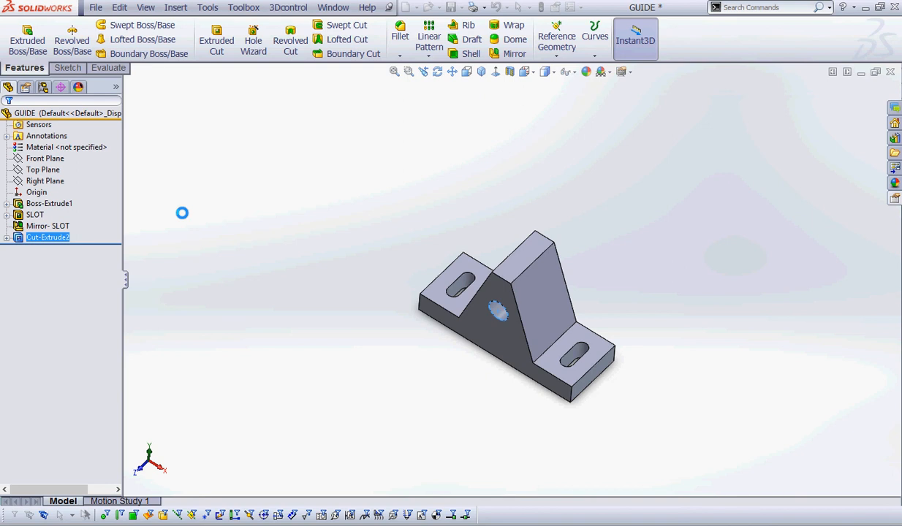
- Rename the new hole cut feature as Front Hole, show the part in isometric view and save it
{"action": "left_click", "coordinate": [64, 244]}
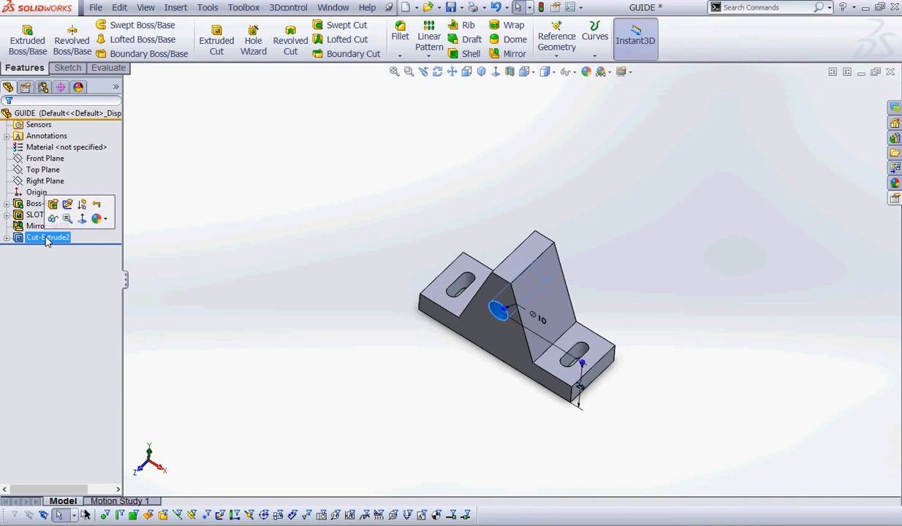
{"action": "left_click", "coordinate": [76, 239]}
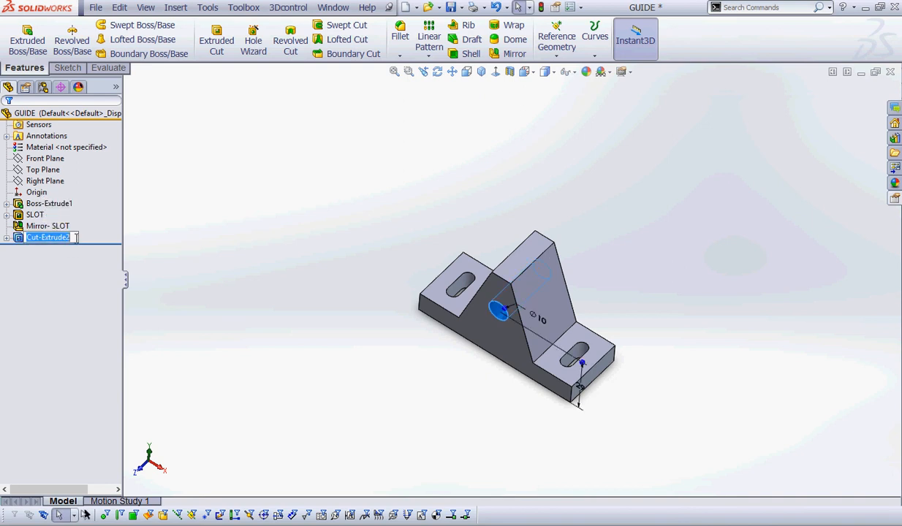
{"action": "type", "text": "FRON"}
{"action": "key", "text": "BackSpace"}
{"action": "key", "text": "BackSpace"}
{"action": "key", "text": "BackSpace"}
{"action": "key", "text": "BackSpace"}
{"action": "type", "text": "Front Hole"}
{"action": "left_click", "coordinate": [328, 183]}
{"action": "left_click", "coordinate": [481, 71]}
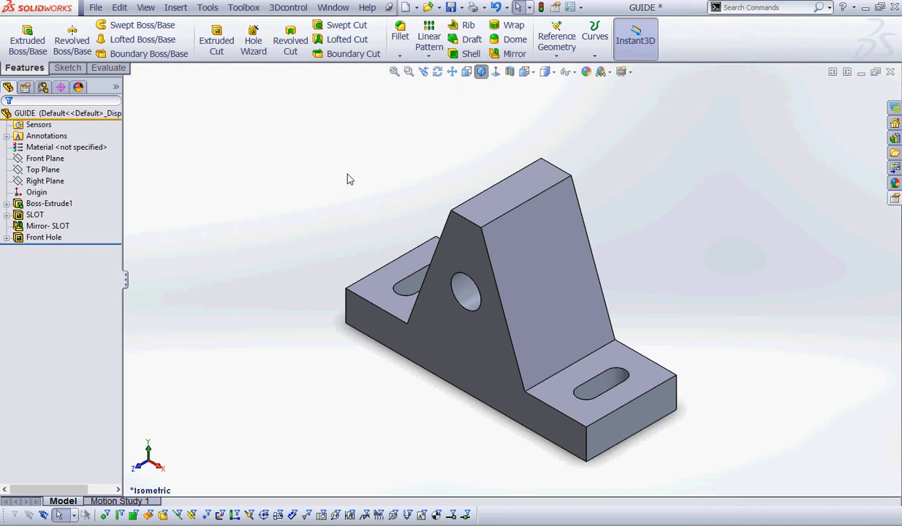
{"action": "left_click", "coordinate": [451, 7]}
{"action": "left_click", "coordinate": [402, 525]}
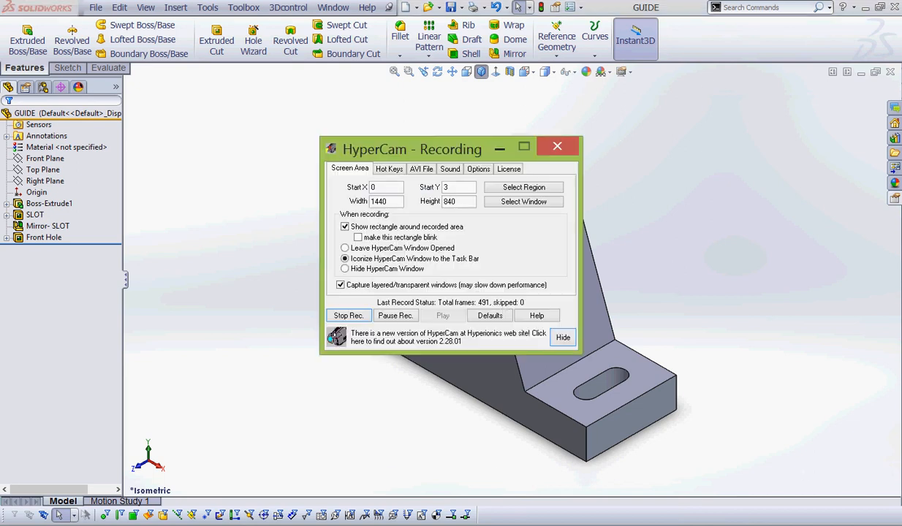